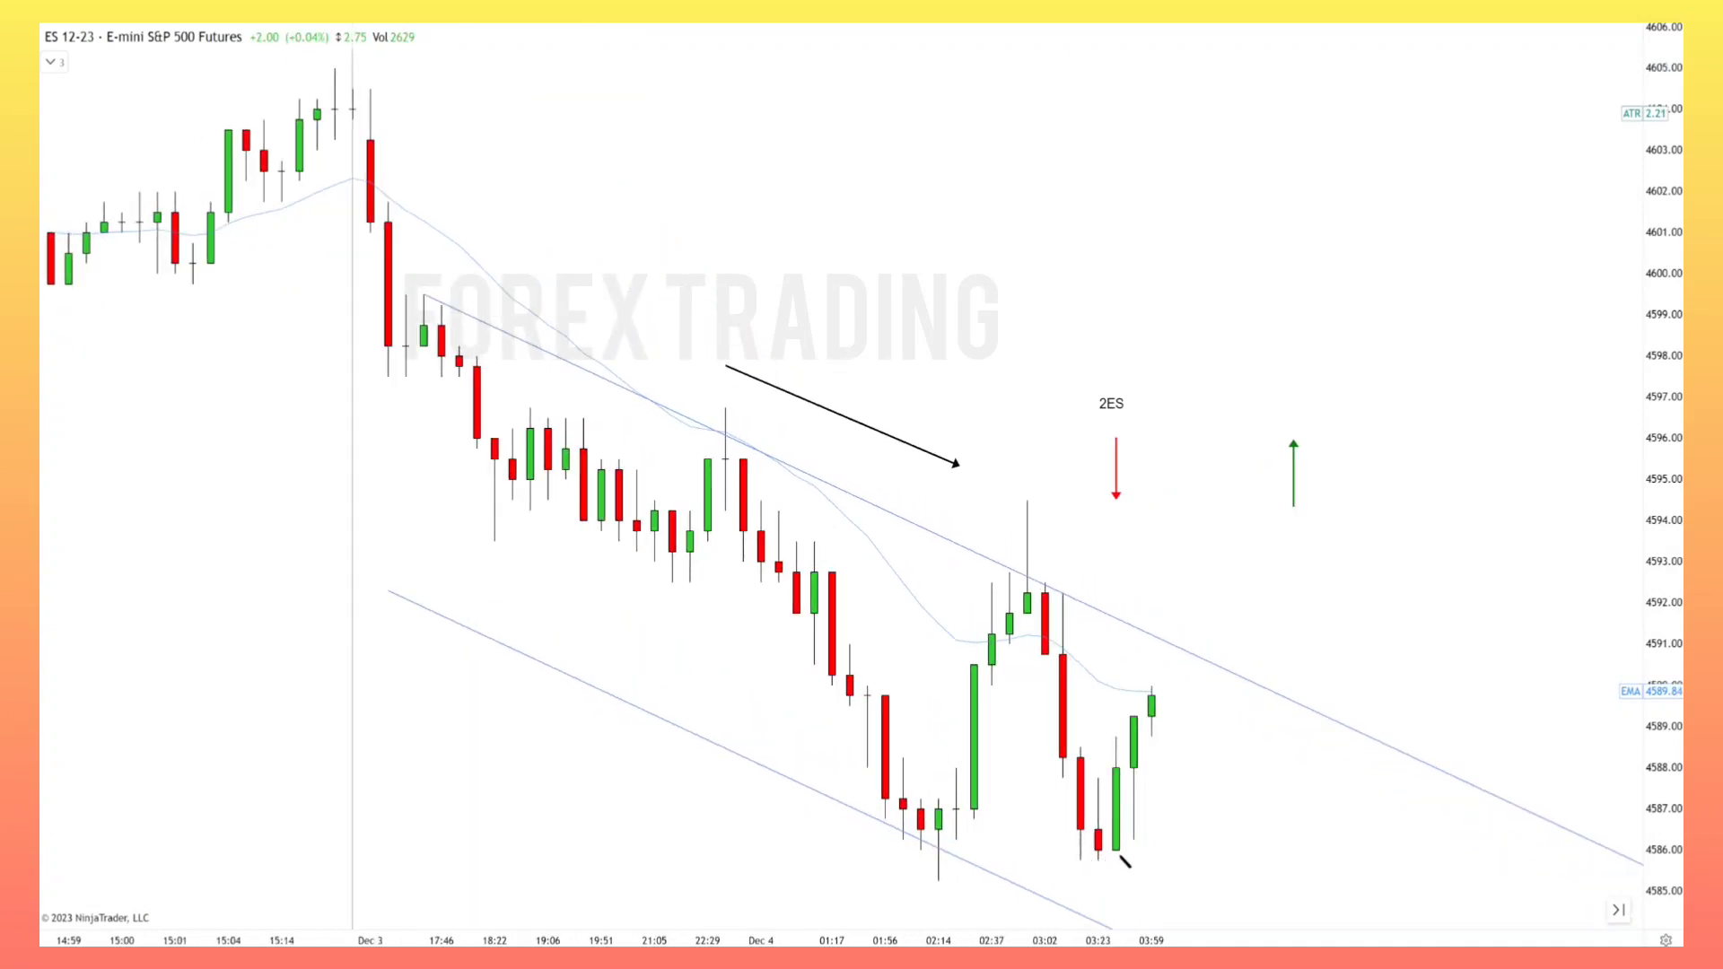
# Step: Draw a line from the last green bar's low up to the channel top
pyautogui.click(1117, 853)
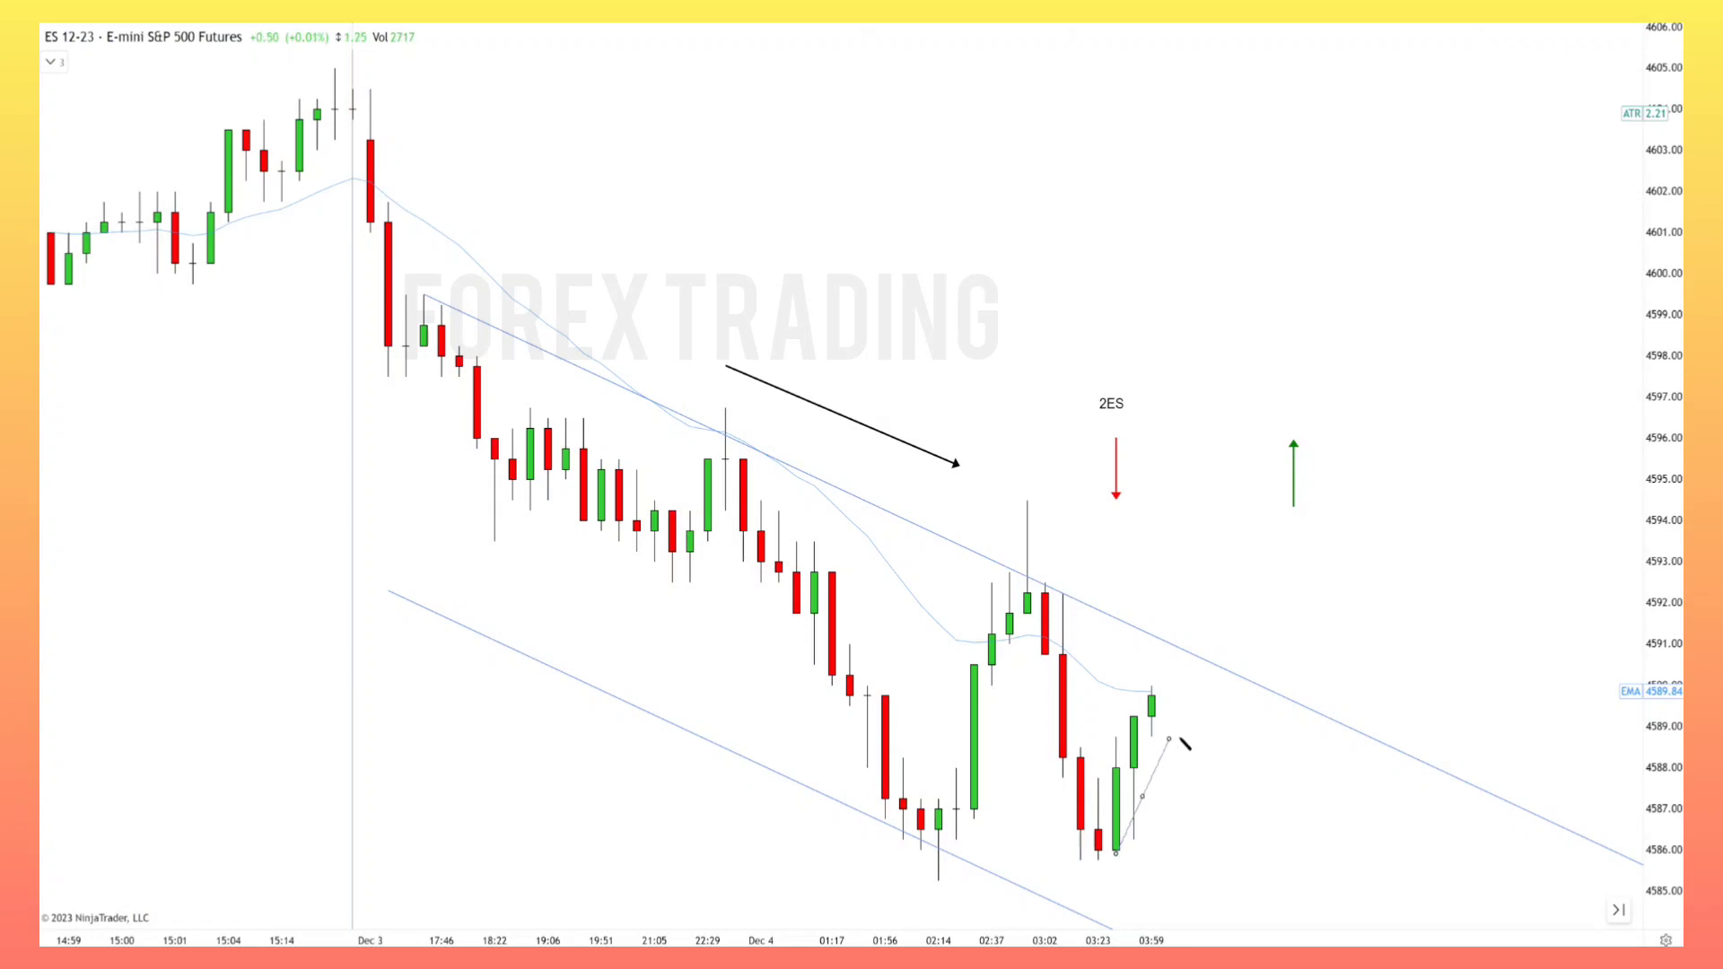
pyautogui.click(1187, 648)
pyautogui.scroll(-1, 1163, 696)
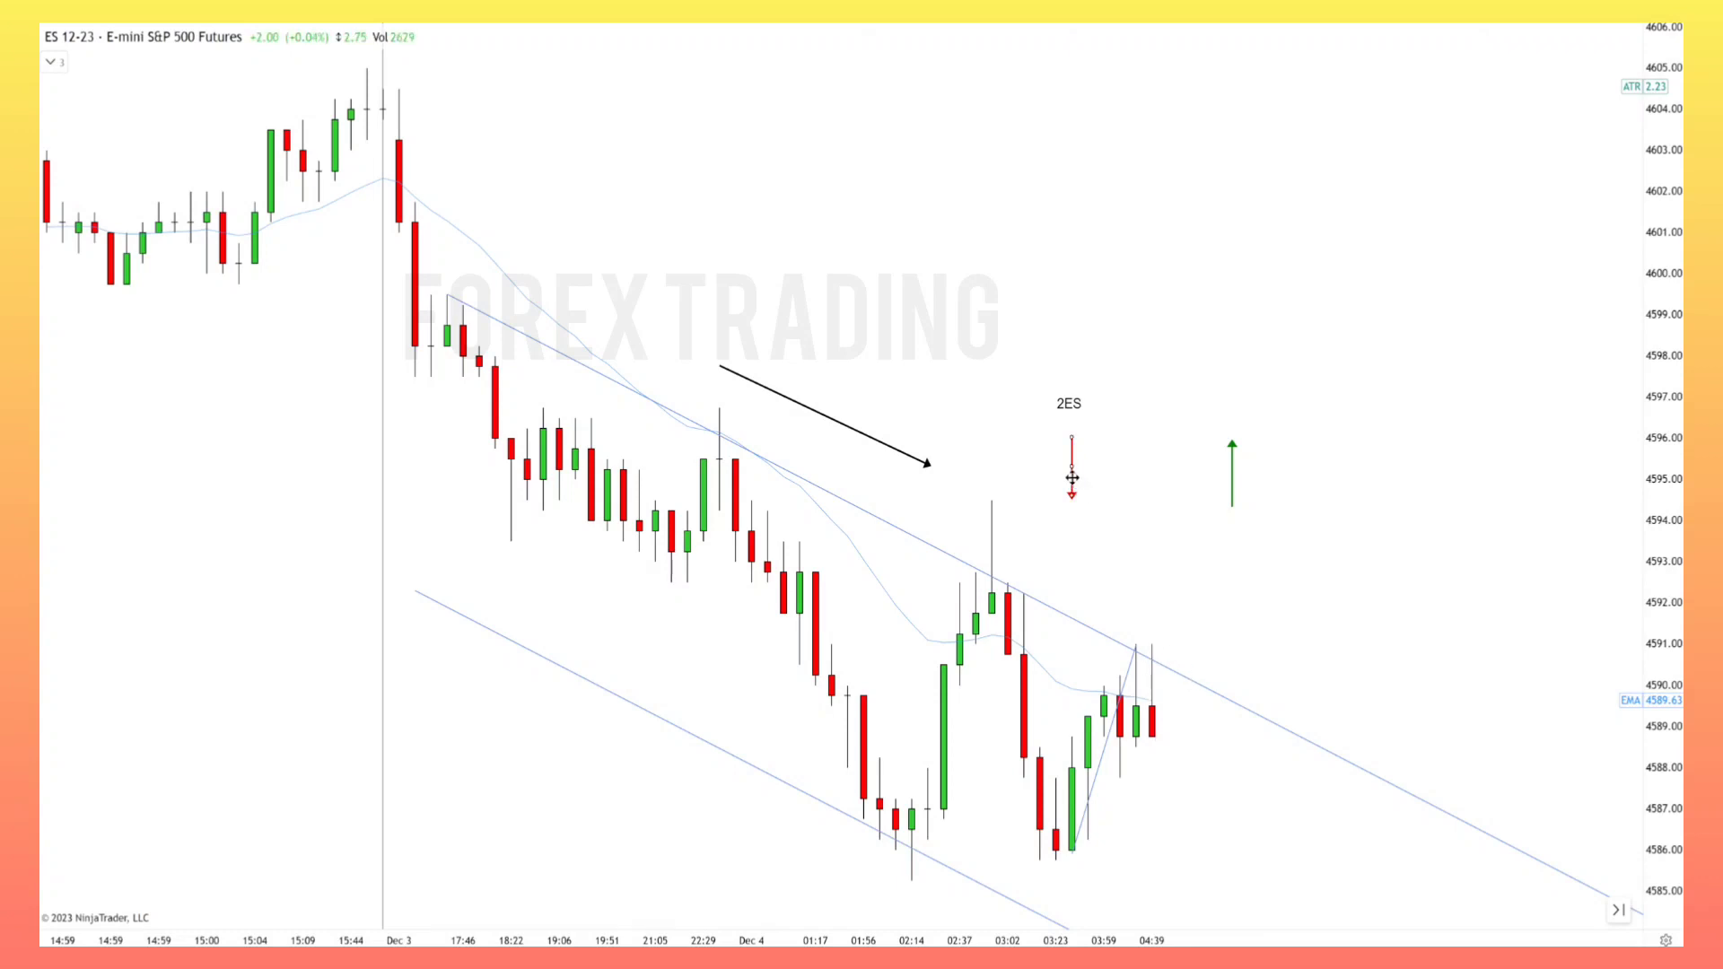
# Step: Place the red down arrow and the 2ES label above the last bar
pyautogui.moveTo(1071, 479); pyautogui.dragTo(1152, 619)
pyautogui.moveTo(1069, 403); pyautogui.dragTo(1148, 556)
pyautogui.click(1296, 673)
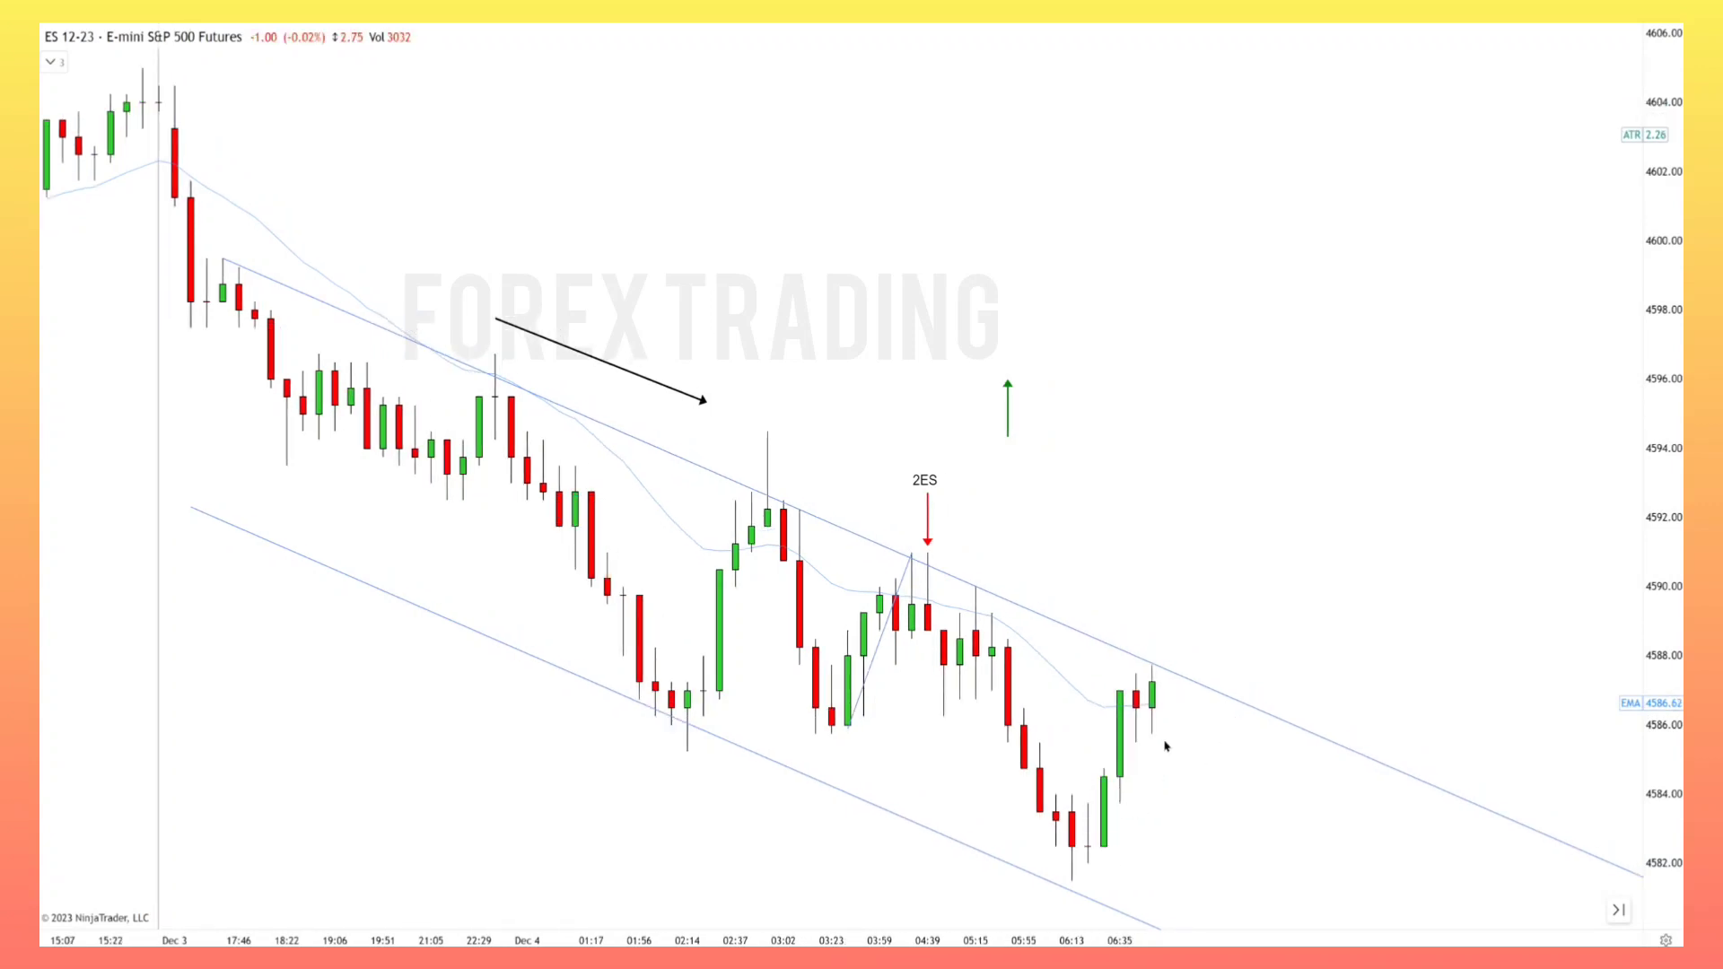
# Step: Draw a short swing line up from the latest low, then copy the red arrow and 2ES label onto that bar
pyautogui.moveTo(1104, 848); pyautogui.dragTo(1167, 657)
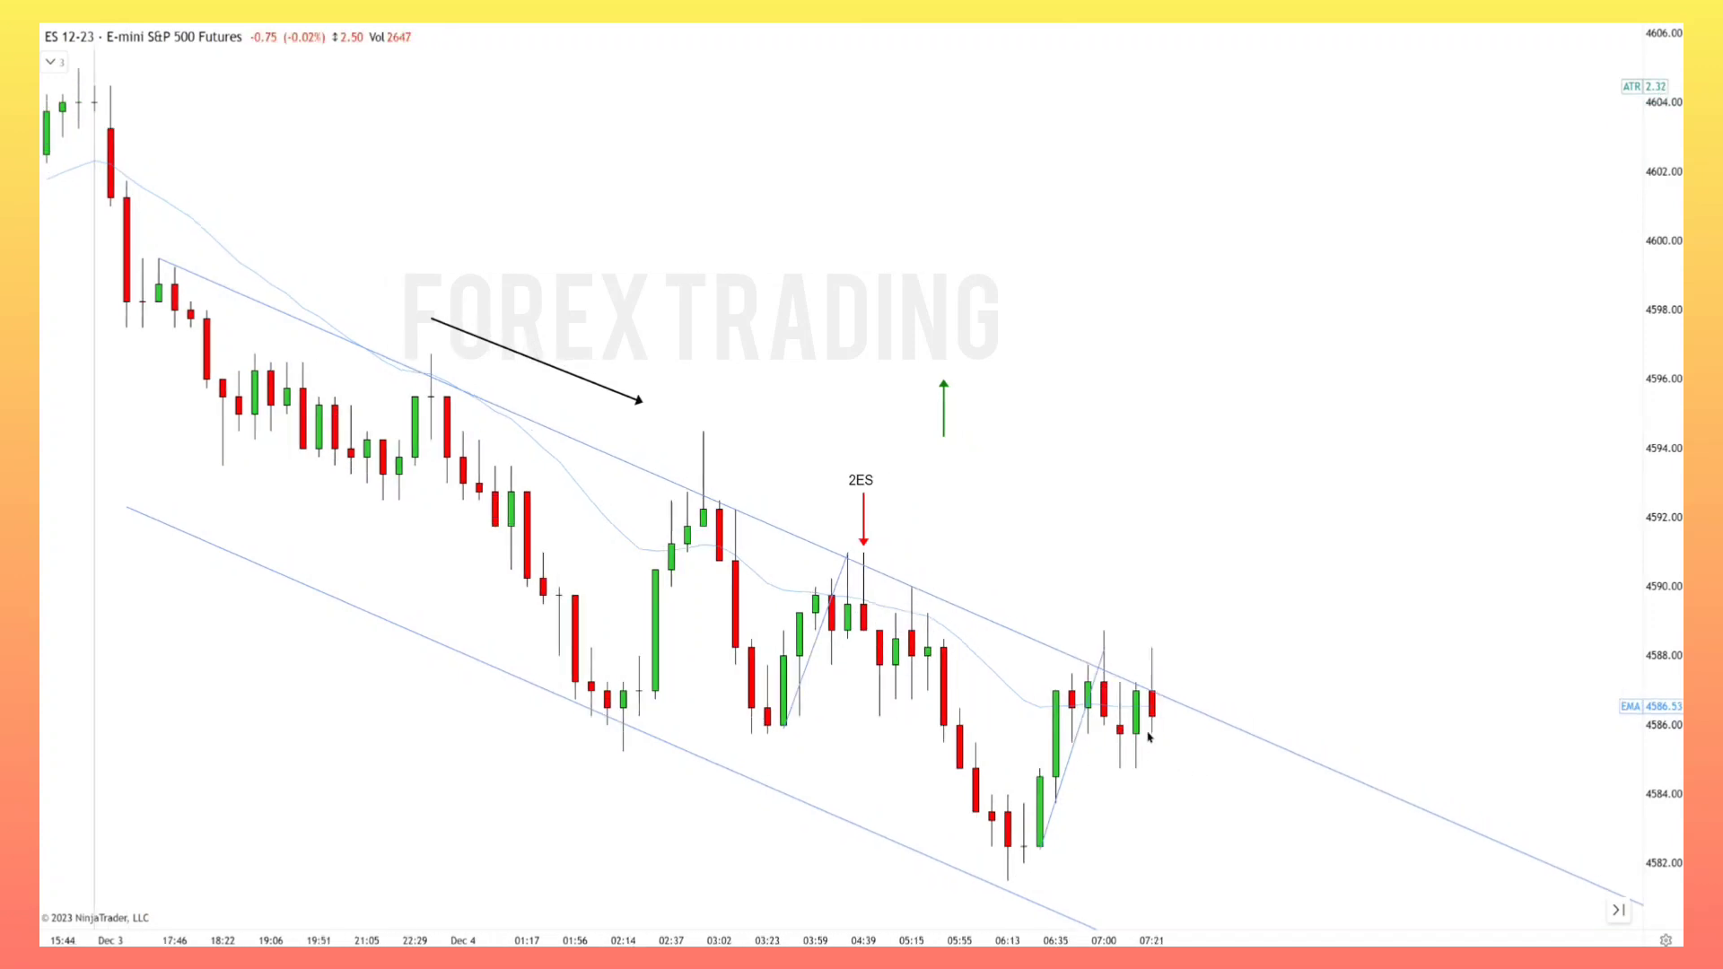
pyautogui.click(866, 508)
pyautogui.moveTo(868, 524); pyautogui.dragTo(1157, 613)
pyautogui.click(866, 482)
pyautogui.moveTo(867, 482); pyautogui.dragTo(1162, 584)
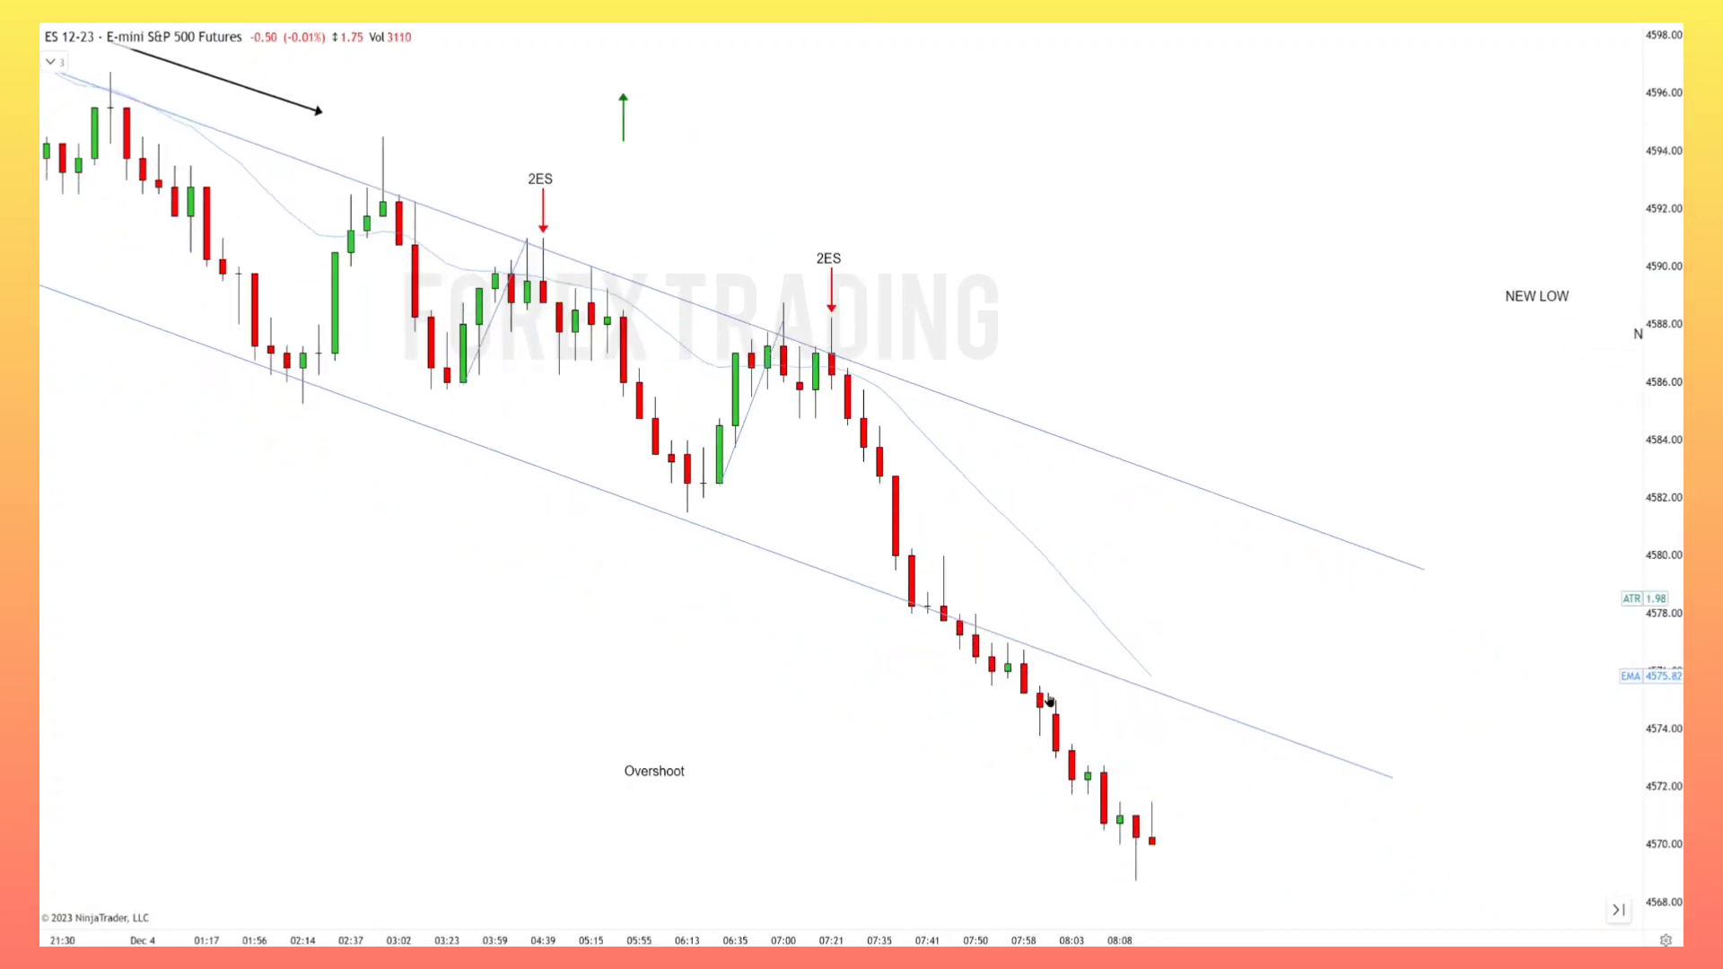
# Step: Draw trendlines down from the second 2ES high and 07:41 high, plus a parallel line forming a steep bear channel
pyautogui.moveTo(799, 306)
pyautogui.mouseDown()
pyautogui.moveTo(974, 648)
pyautogui.moveTo(960, 662)
pyautogui.mouseUp()
pyautogui.moveTo(911, 536)
pyautogui.mouseDown()
pyautogui.moveTo(1032, 734)
pyautogui.moveTo(1223, 911)
pyautogui.mouseUp()
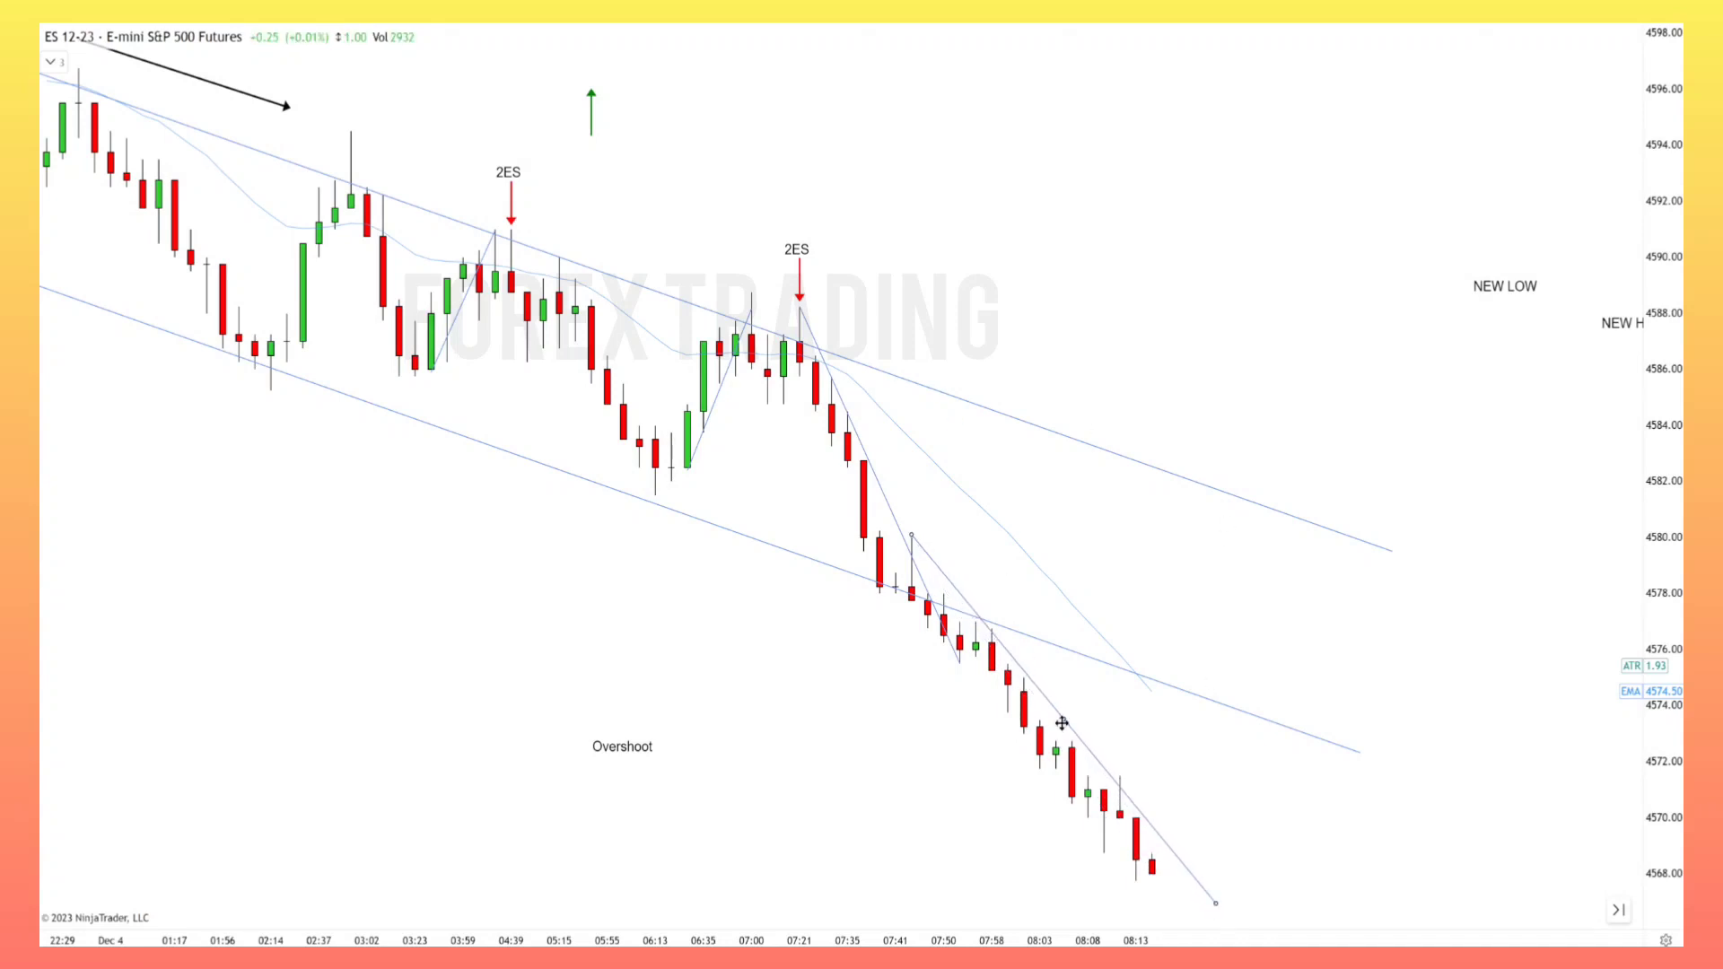
pyautogui.moveTo(1045, 718); pyautogui.dragTo(1022, 755)
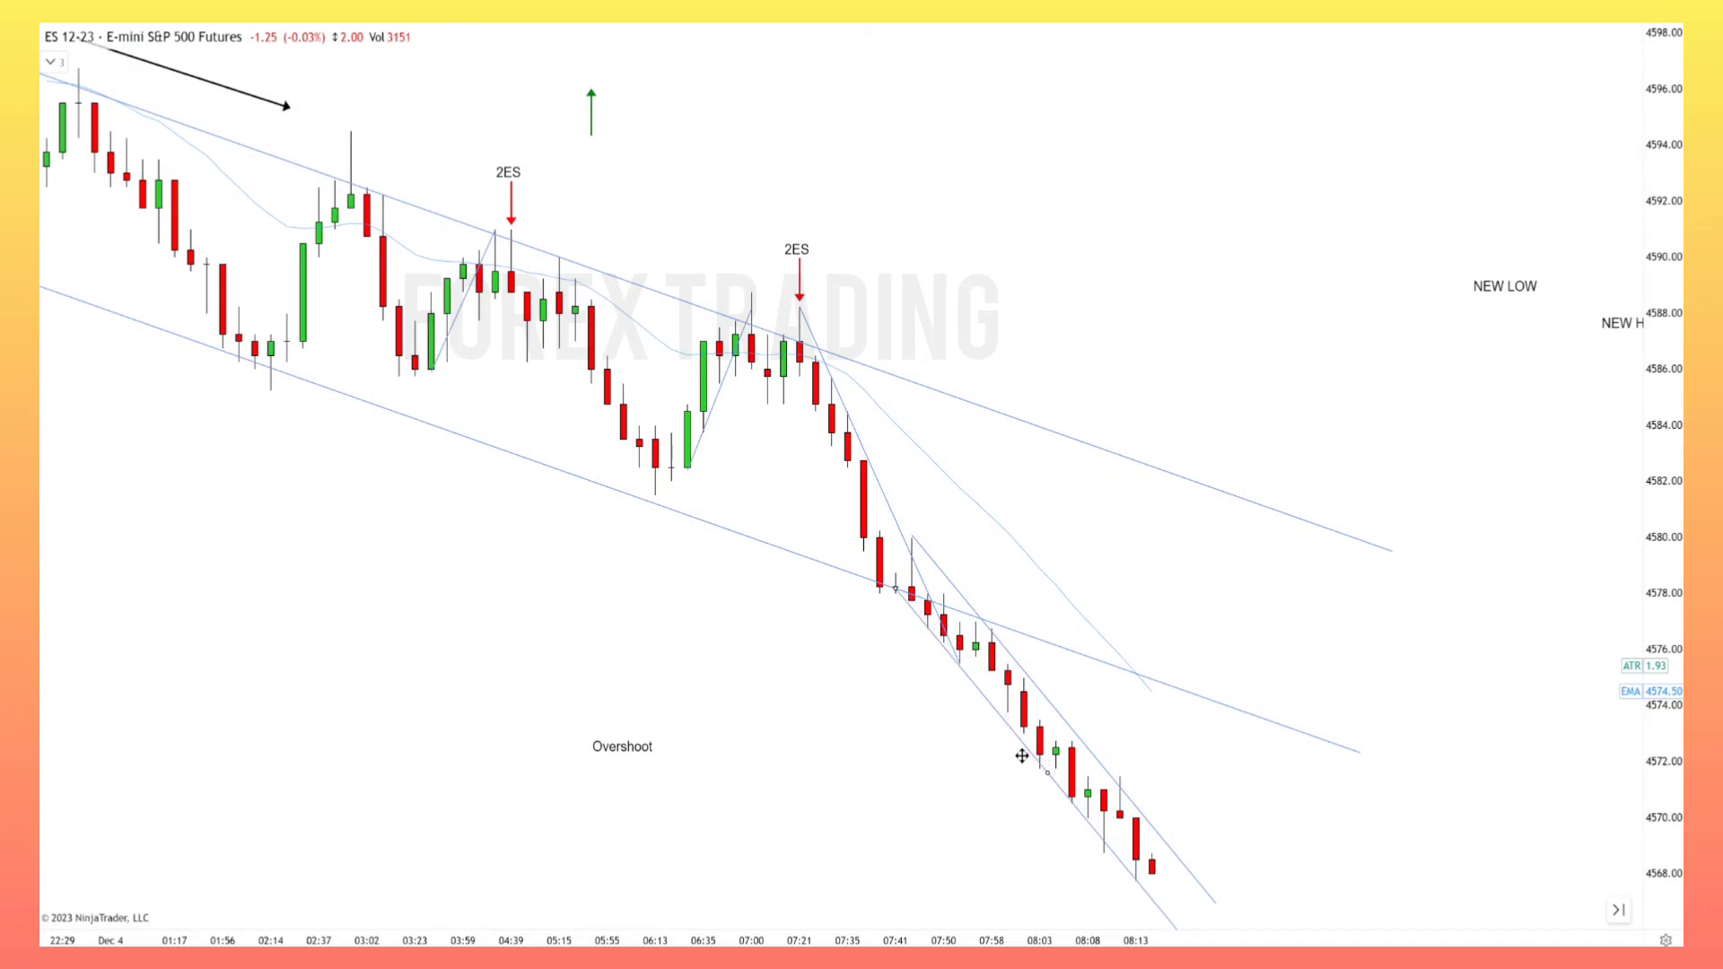
# Step: Move the Overshoot label right and down toward the channel's end
pyautogui.moveTo(622, 747); pyautogui.dragTo(835, 769)
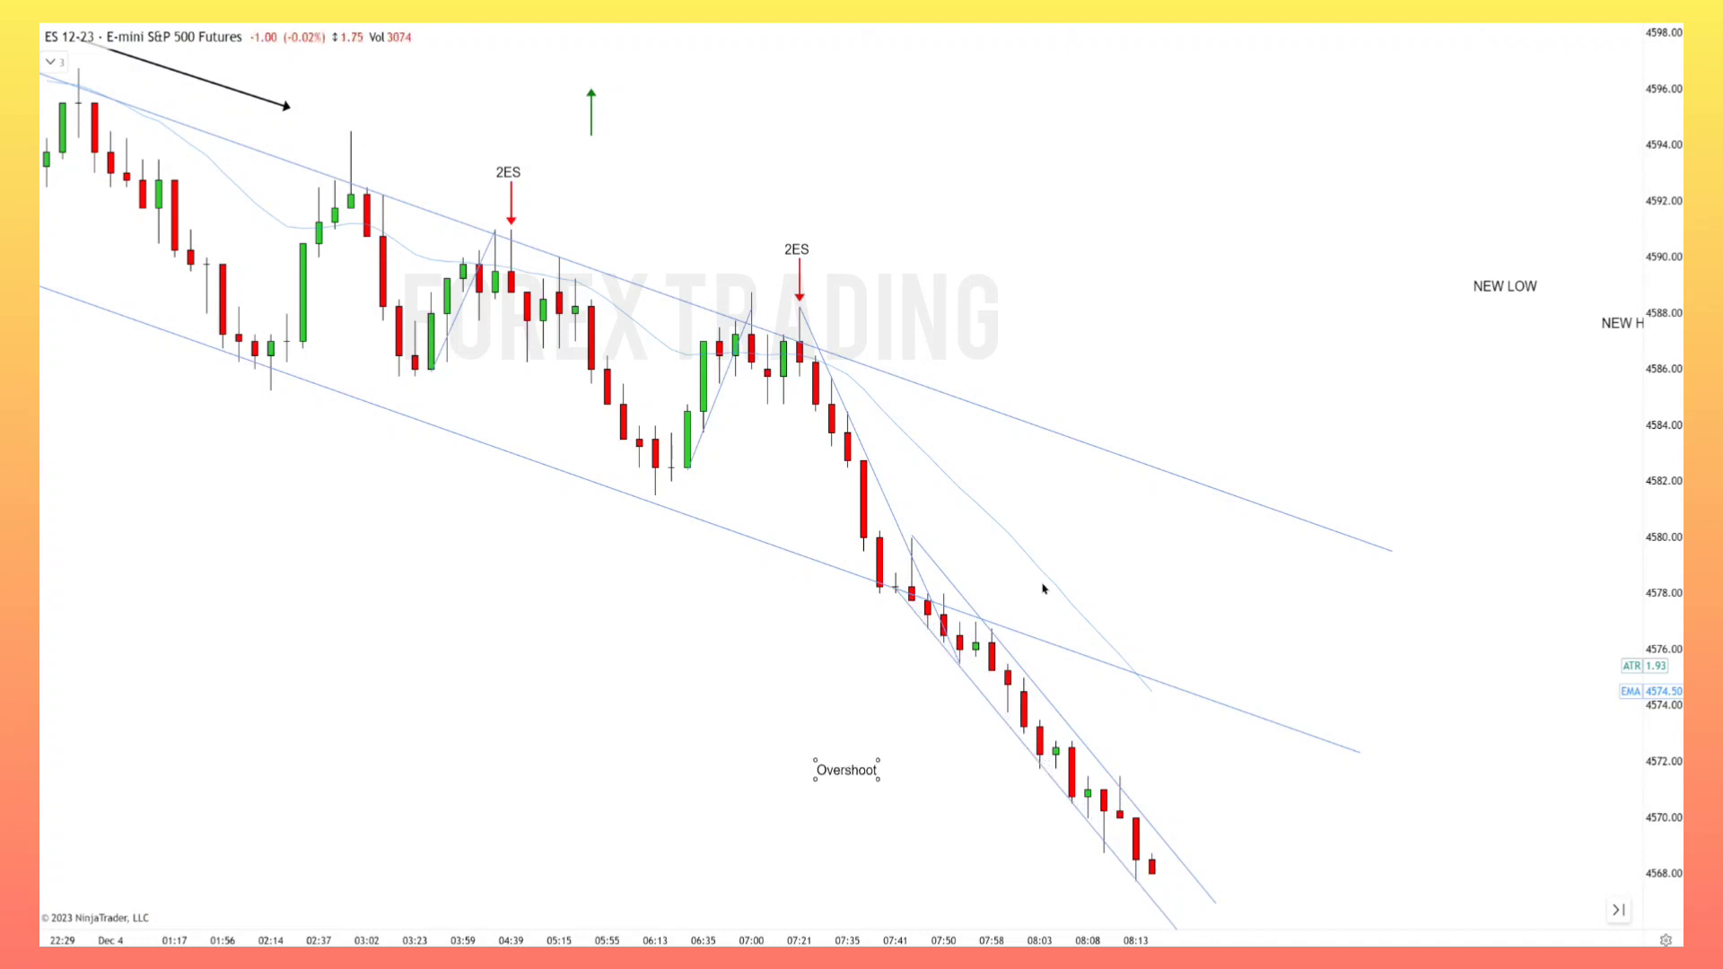
pyautogui.scroll(-2, 1042, 587)
pyautogui.scroll(-2, 1066, 601)
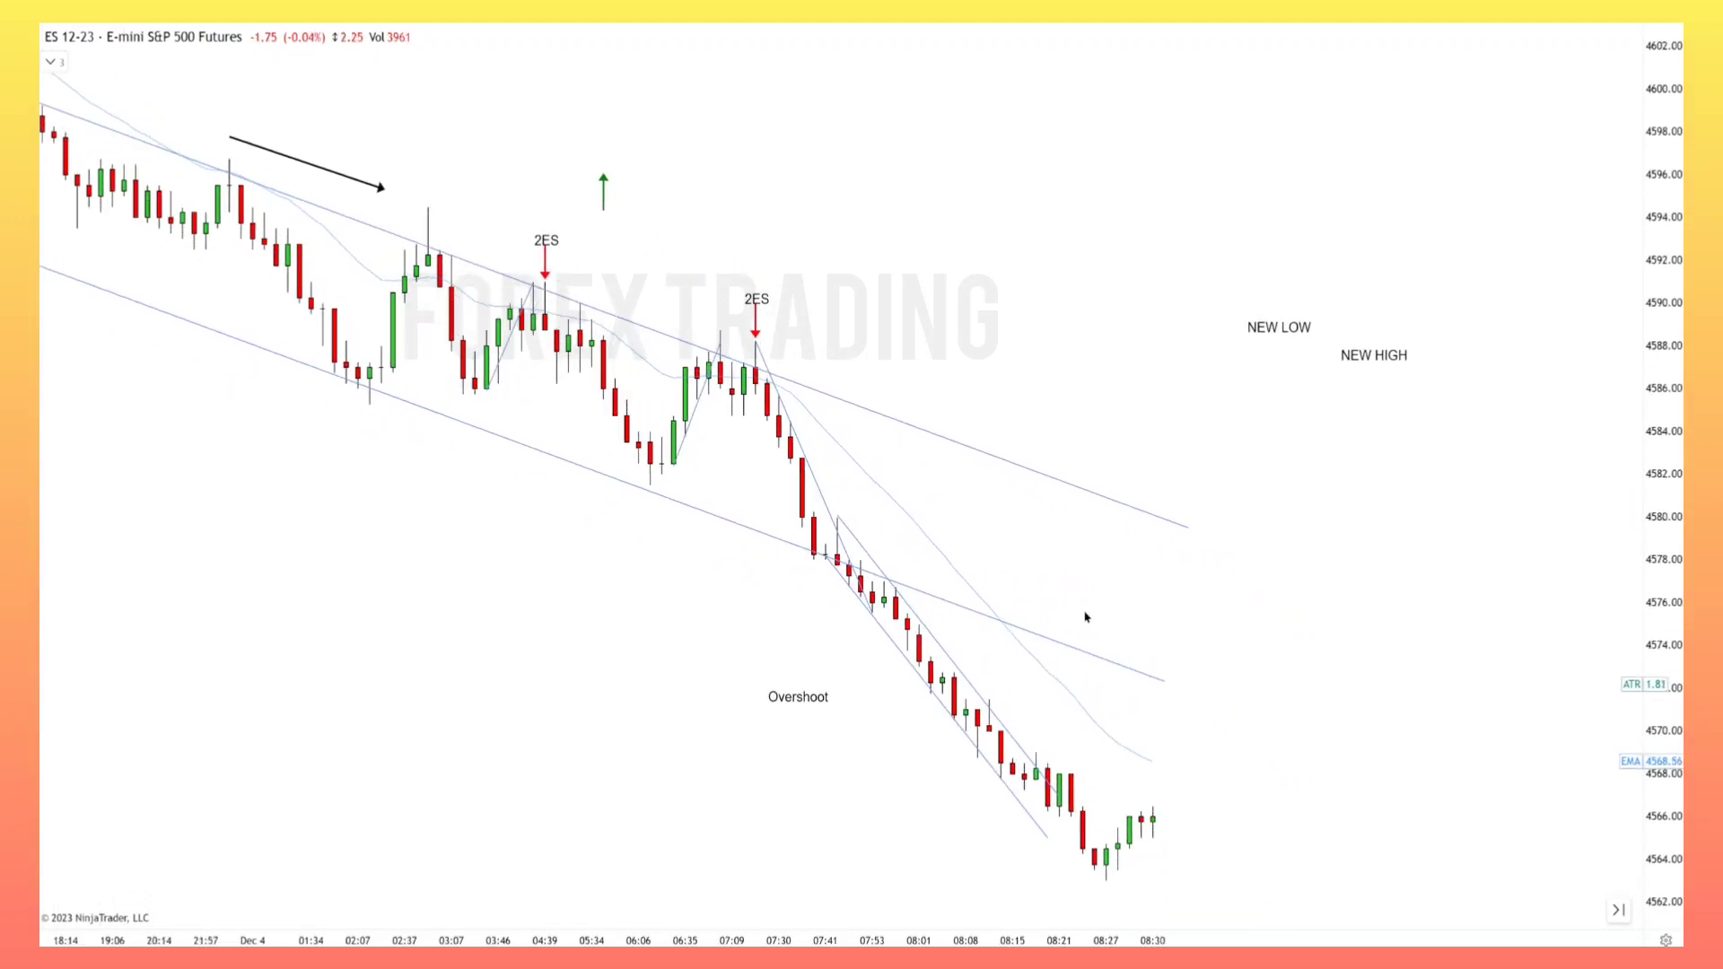
pyautogui.moveTo(820, 699); pyautogui.dragTo(880, 752)
pyautogui.scroll(-2, 1221, 734)
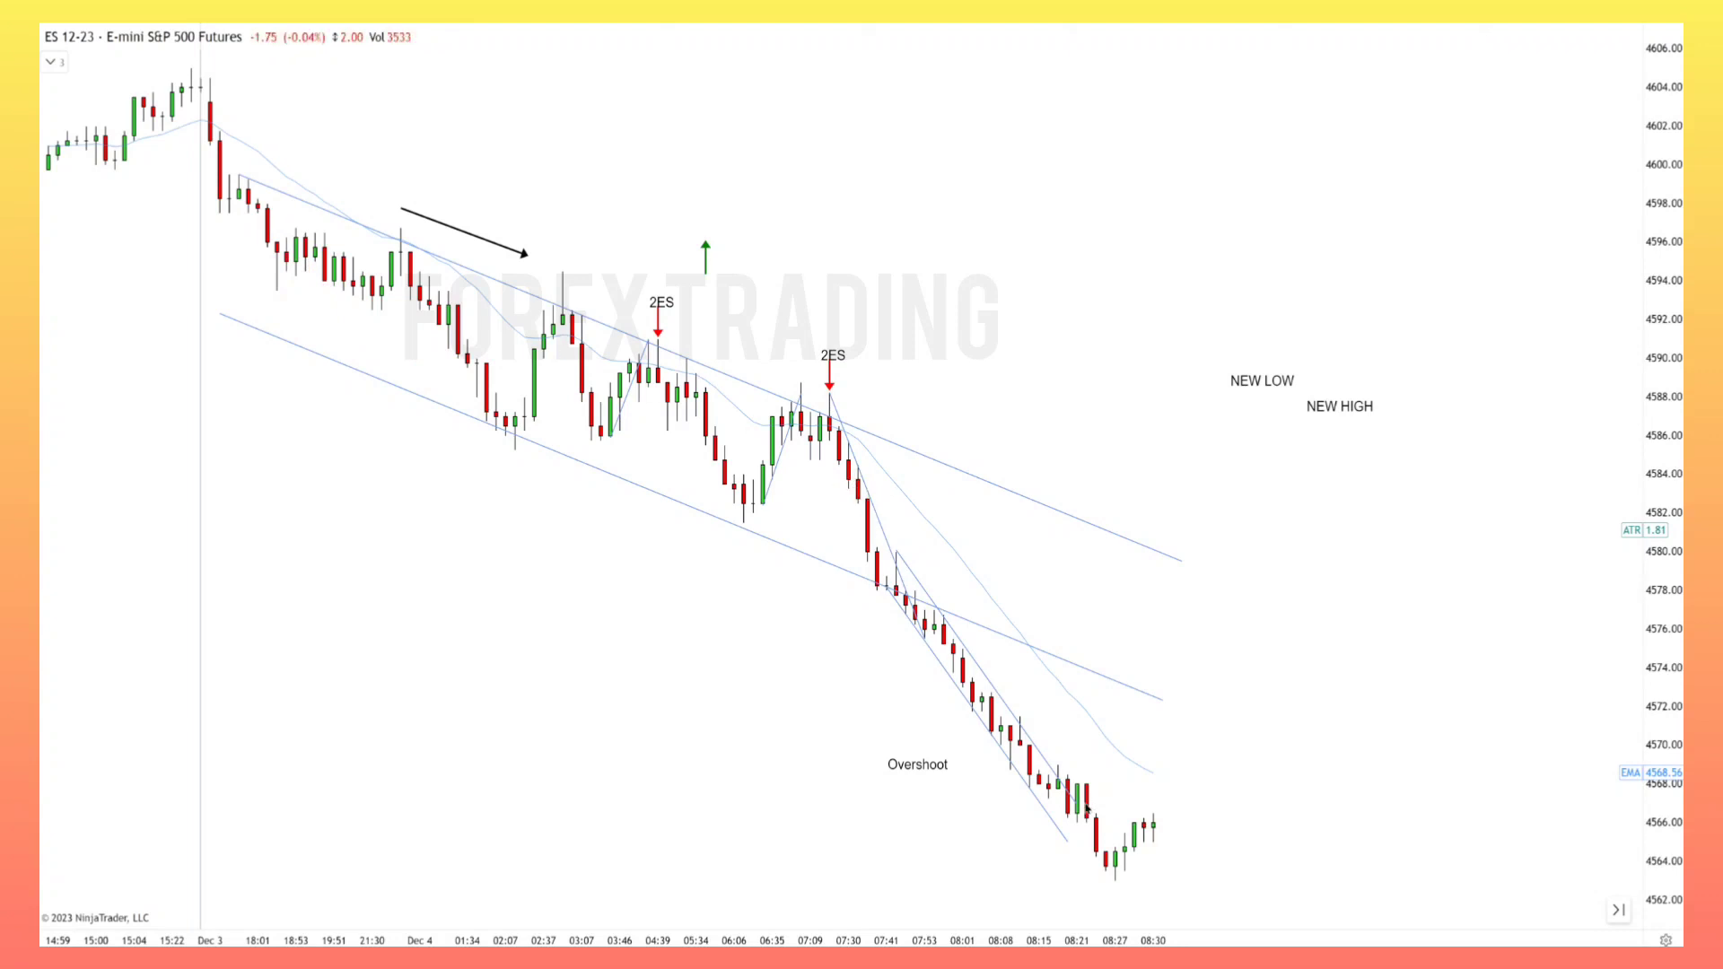
pyautogui.moveTo(925, 769); pyautogui.dragTo(944, 776)
# Step: Nudge the Overshoot label, then draw a trial trend line from the 15:22 high with a parallel copy below
pyautogui.moveTo(942, 777); pyautogui.dragTo(952, 790)
pyautogui.click(210, 77)
pyautogui.click(926, 468)
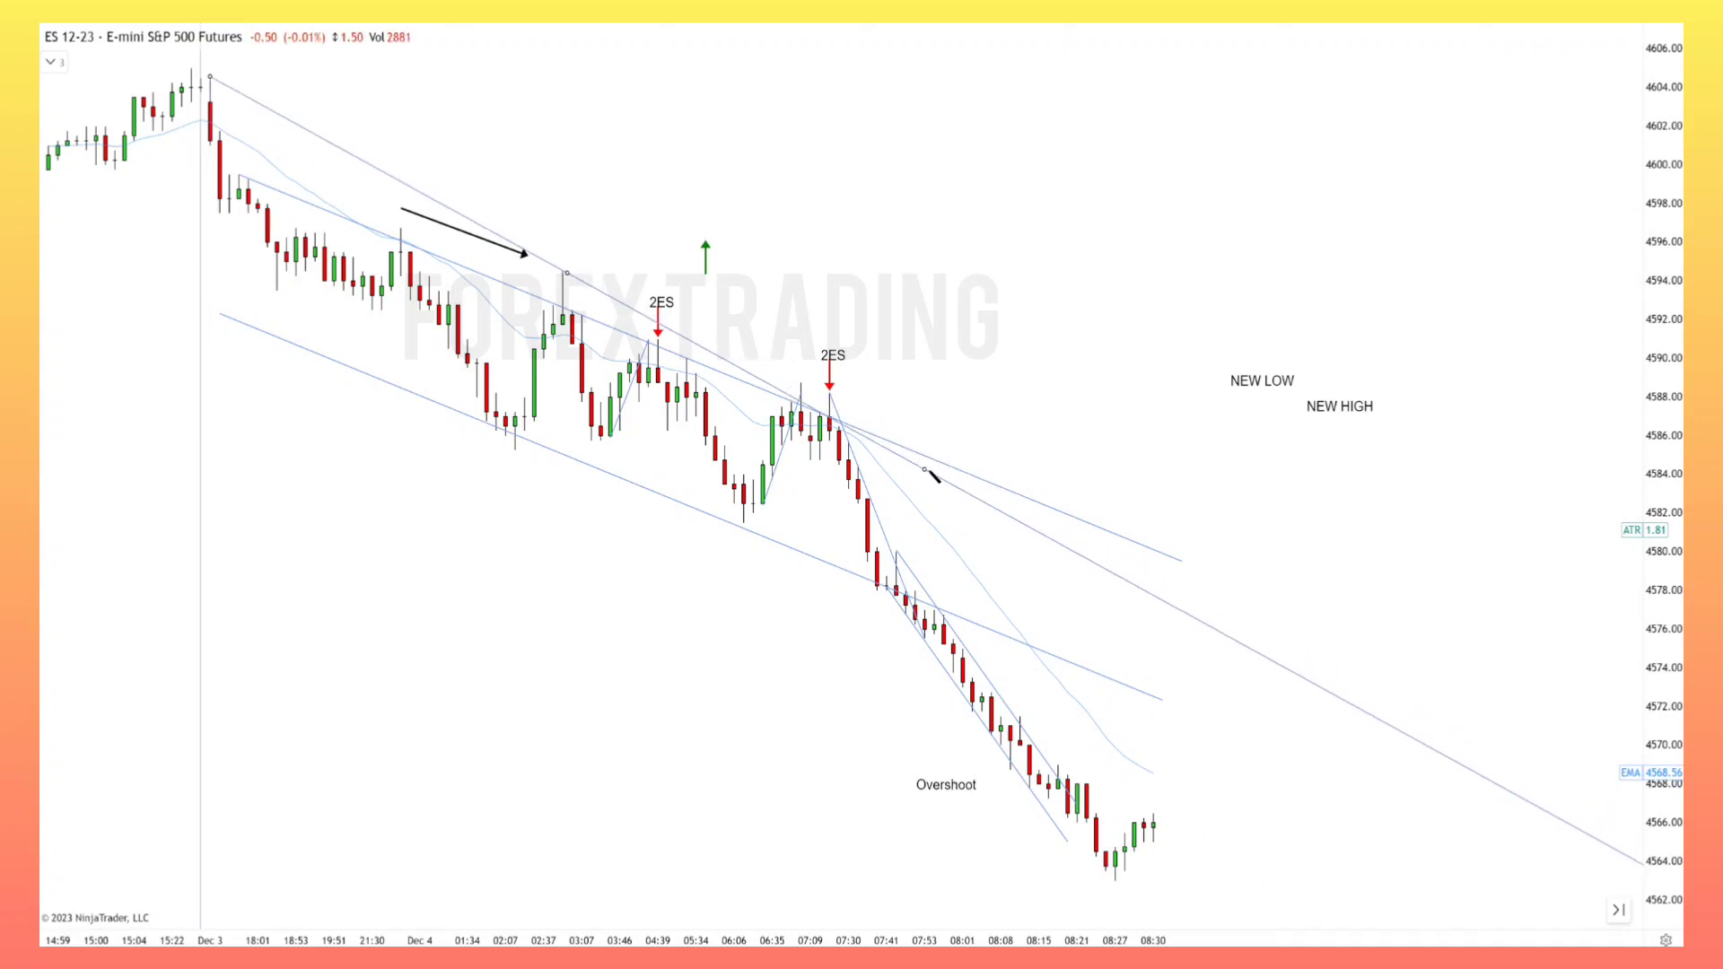
pyautogui.moveTo(996, 505); pyautogui.dragTo(905, 647)
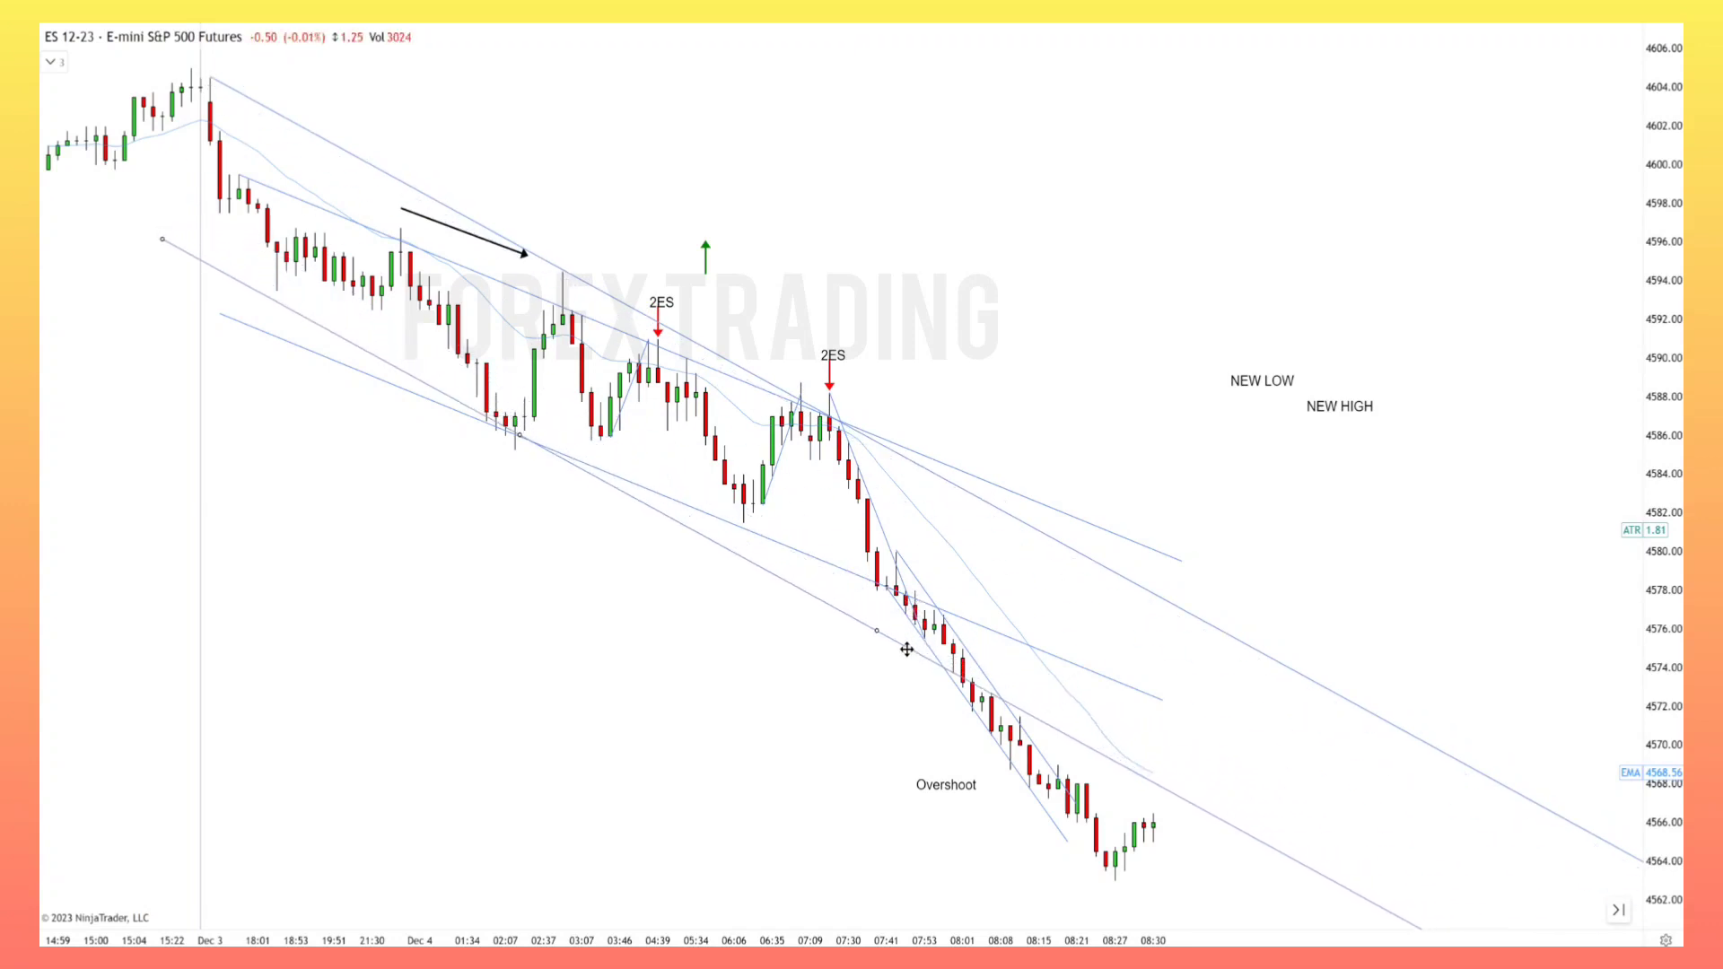
pyautogui.click(841, 655)
# Step: Delete both trial trend lines
pyautogui.click(1088, 748)
pyautogui.press('Delete')
pyautogui.click(1172, 608)
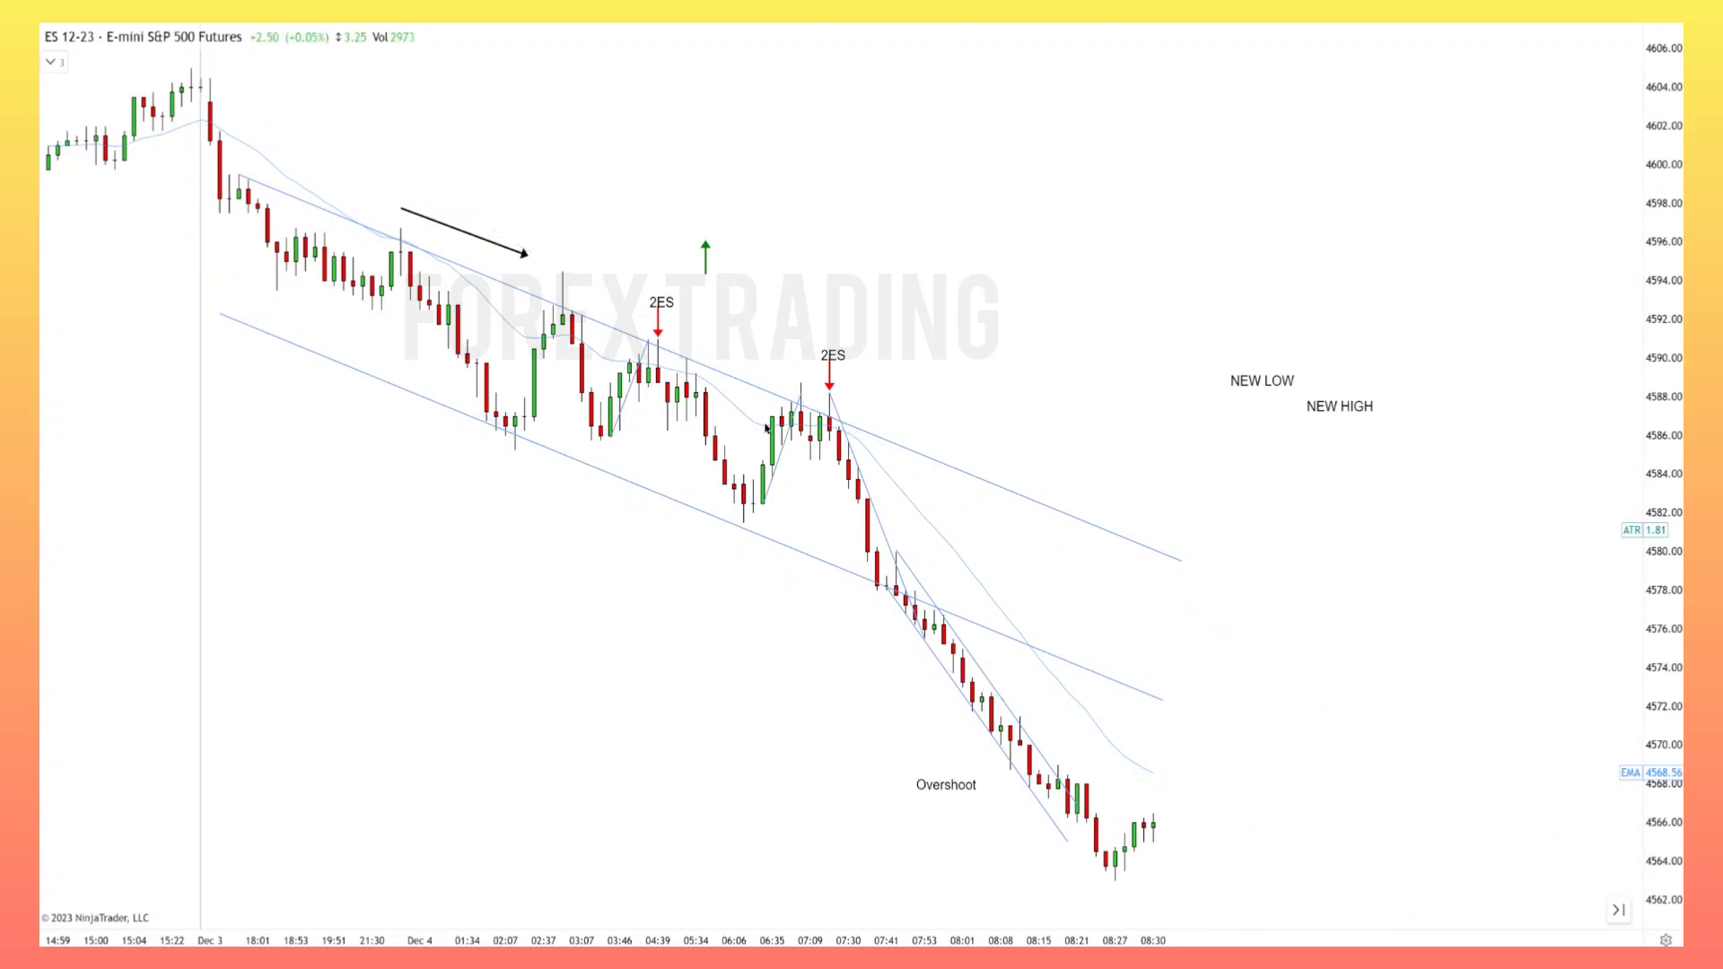
pyautogui.press('Delete')
# Step: Move the Overshoot label down and right, just below the bear channel's end
pyautogui.moveTo(970, 787); pyautogui.dragTo(1008, 844)
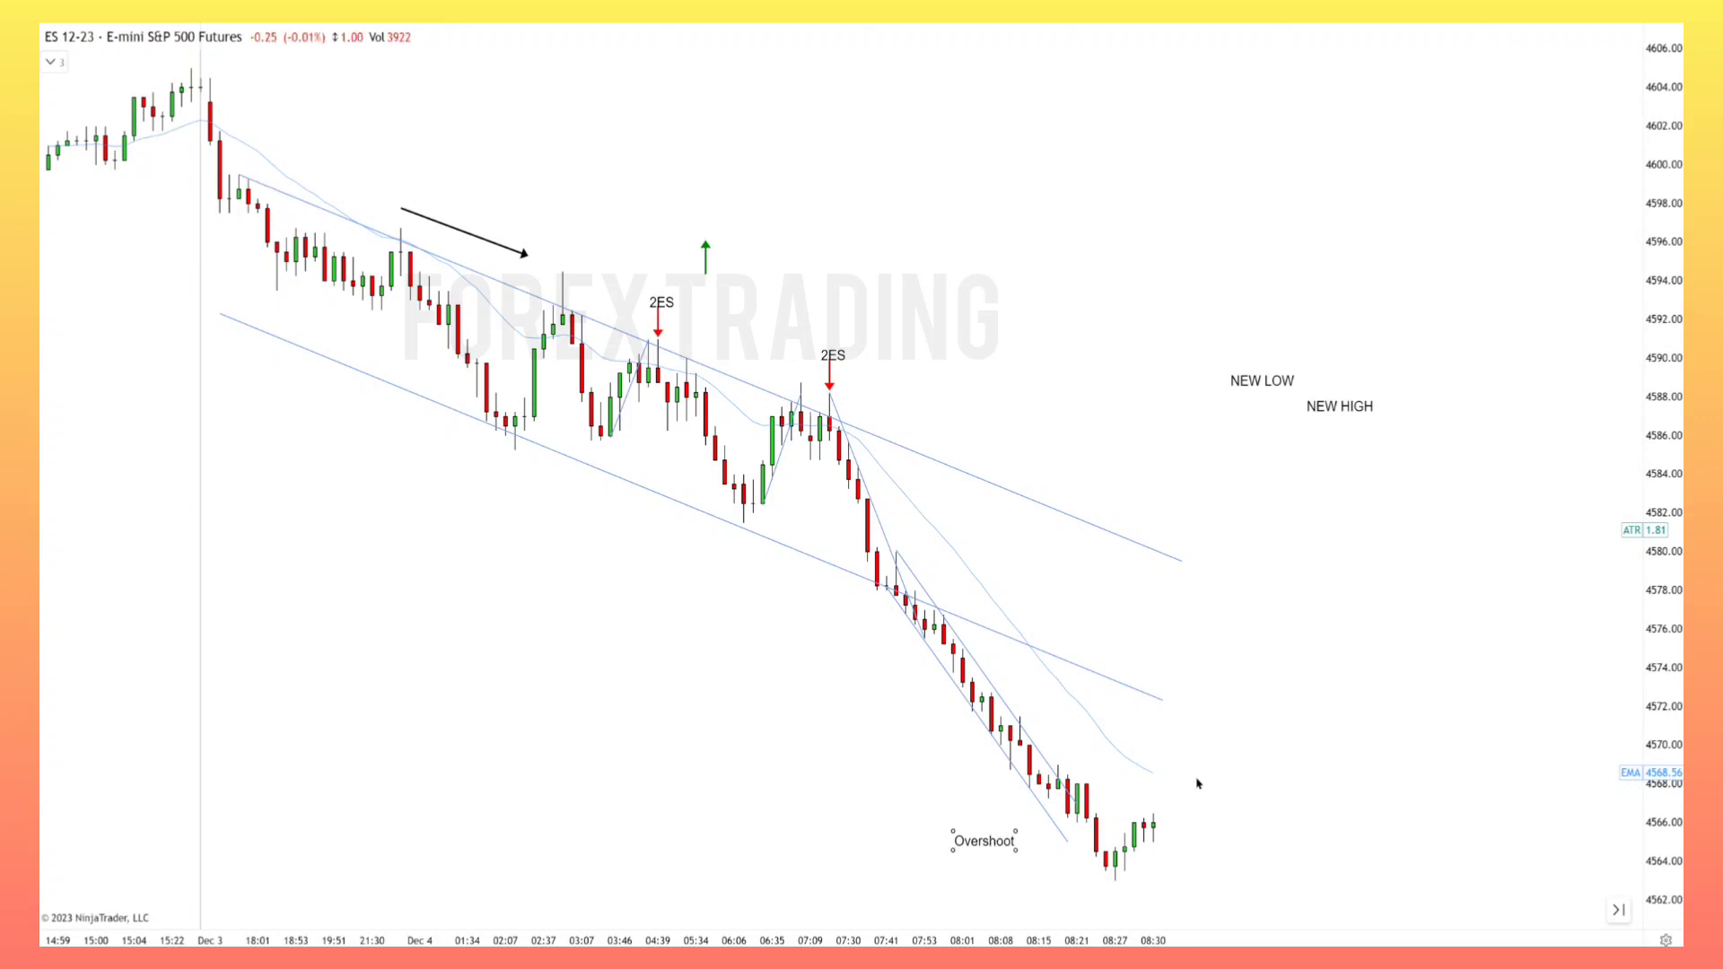
pyautogui.scroll(2, 1155, 777)
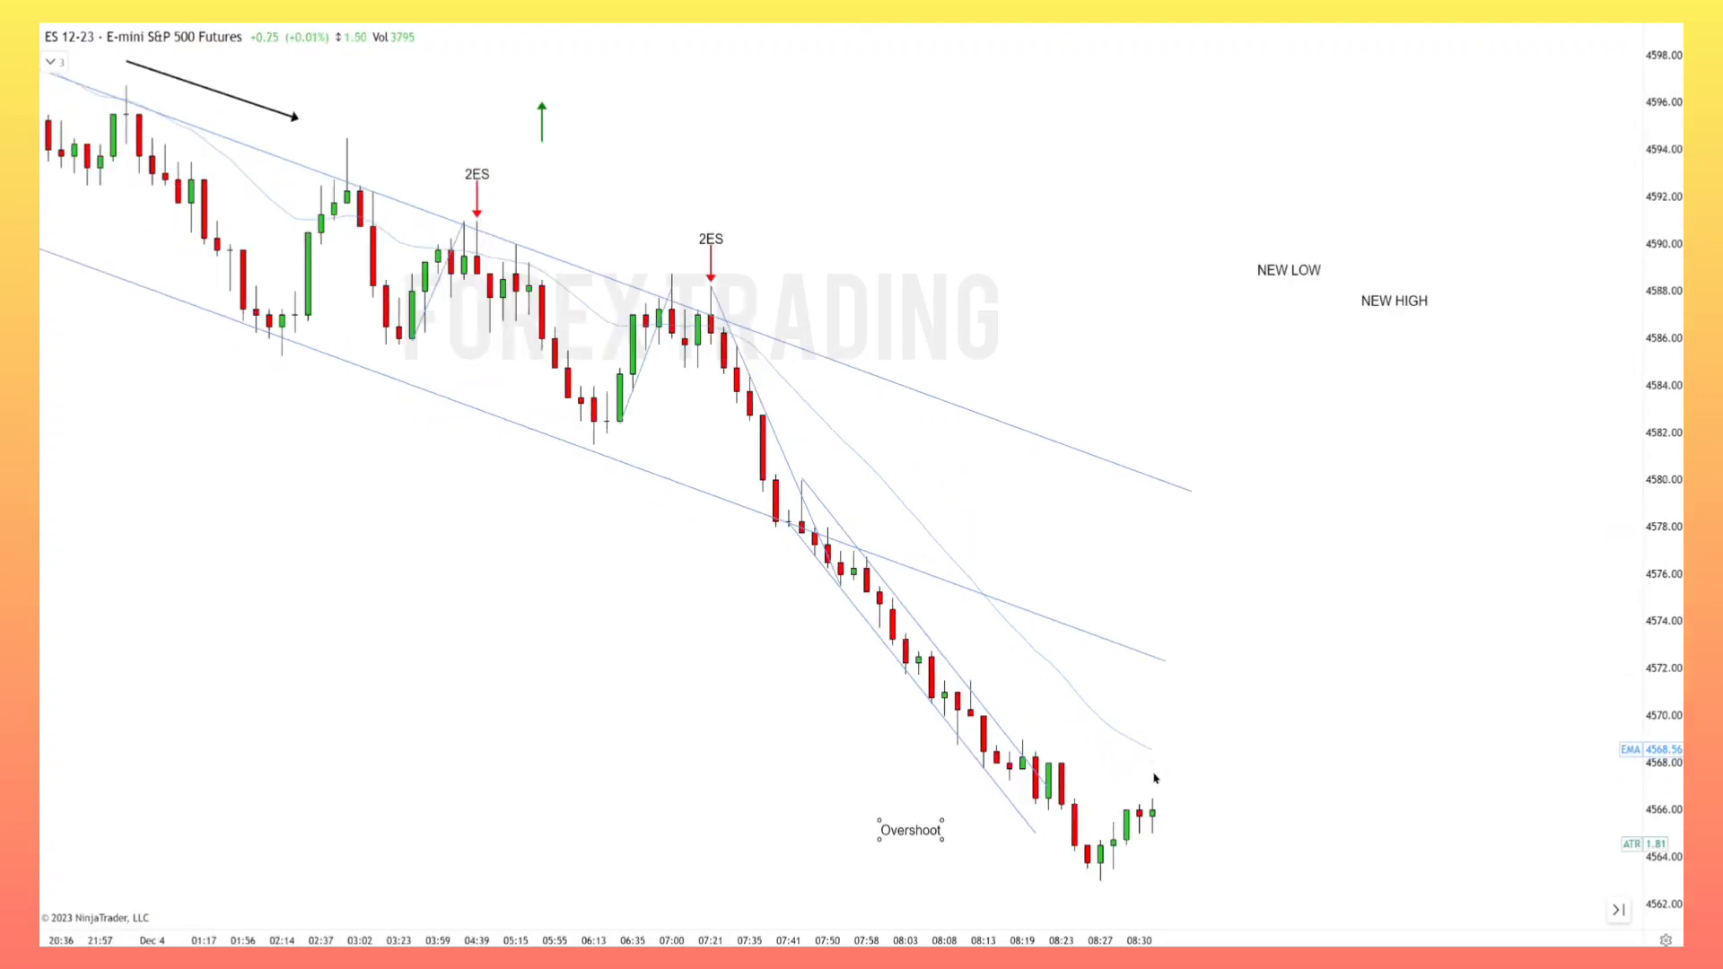
pyautogui.scroll(1, 1278, 790)
pyautogui.moveTo(897, 833); pyautogui.dragTo(972, 836)
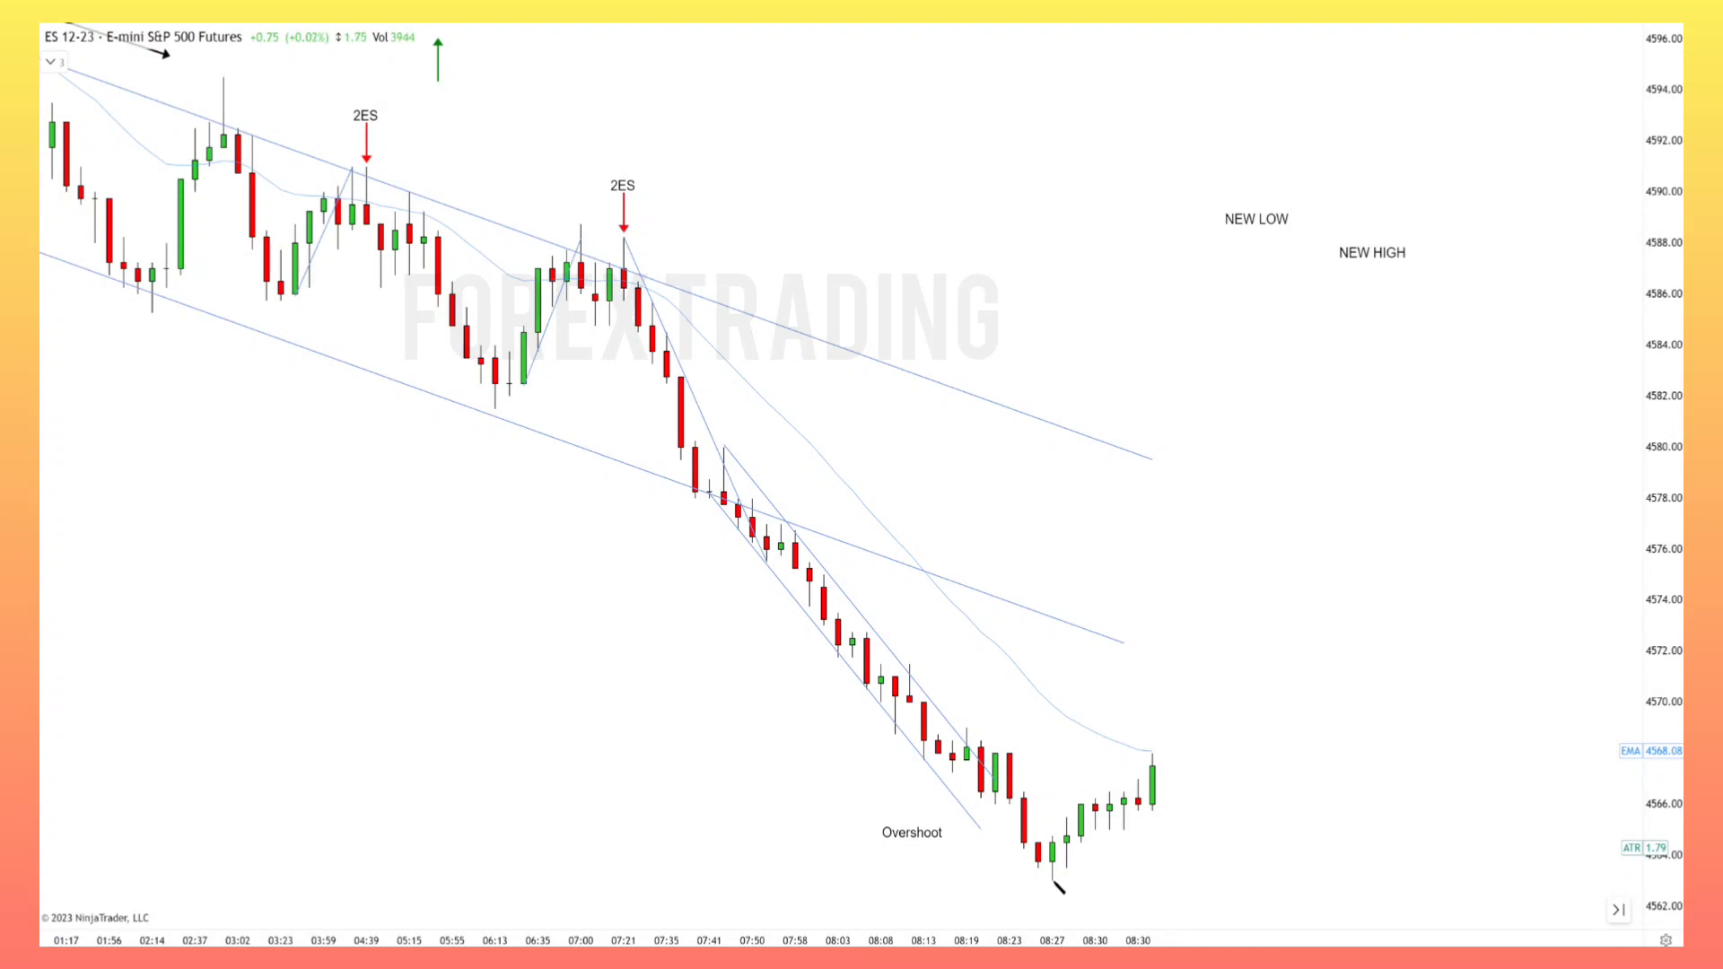
# Step: Draw a rising channel starting from the 08:27 low
pyautogui.moveTo(1053, 875); pyautogui.dragTo(1357, 668)
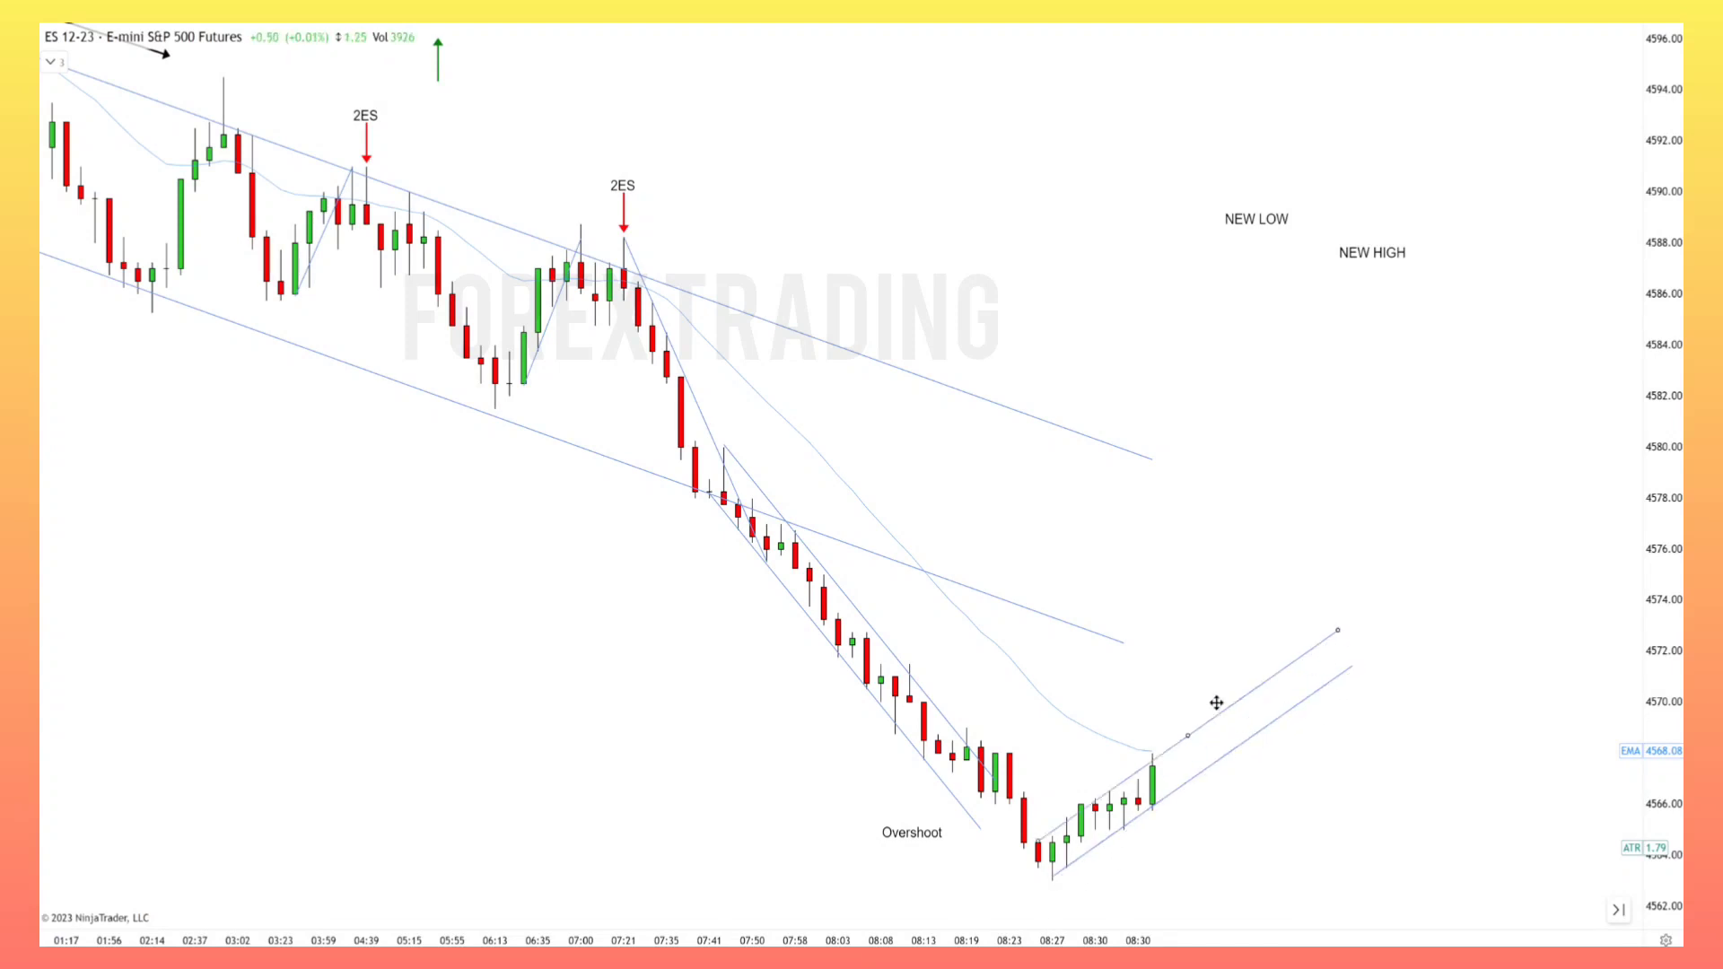
pyautogui.click(1207, 709)
pyautogui.click(1312, 757)
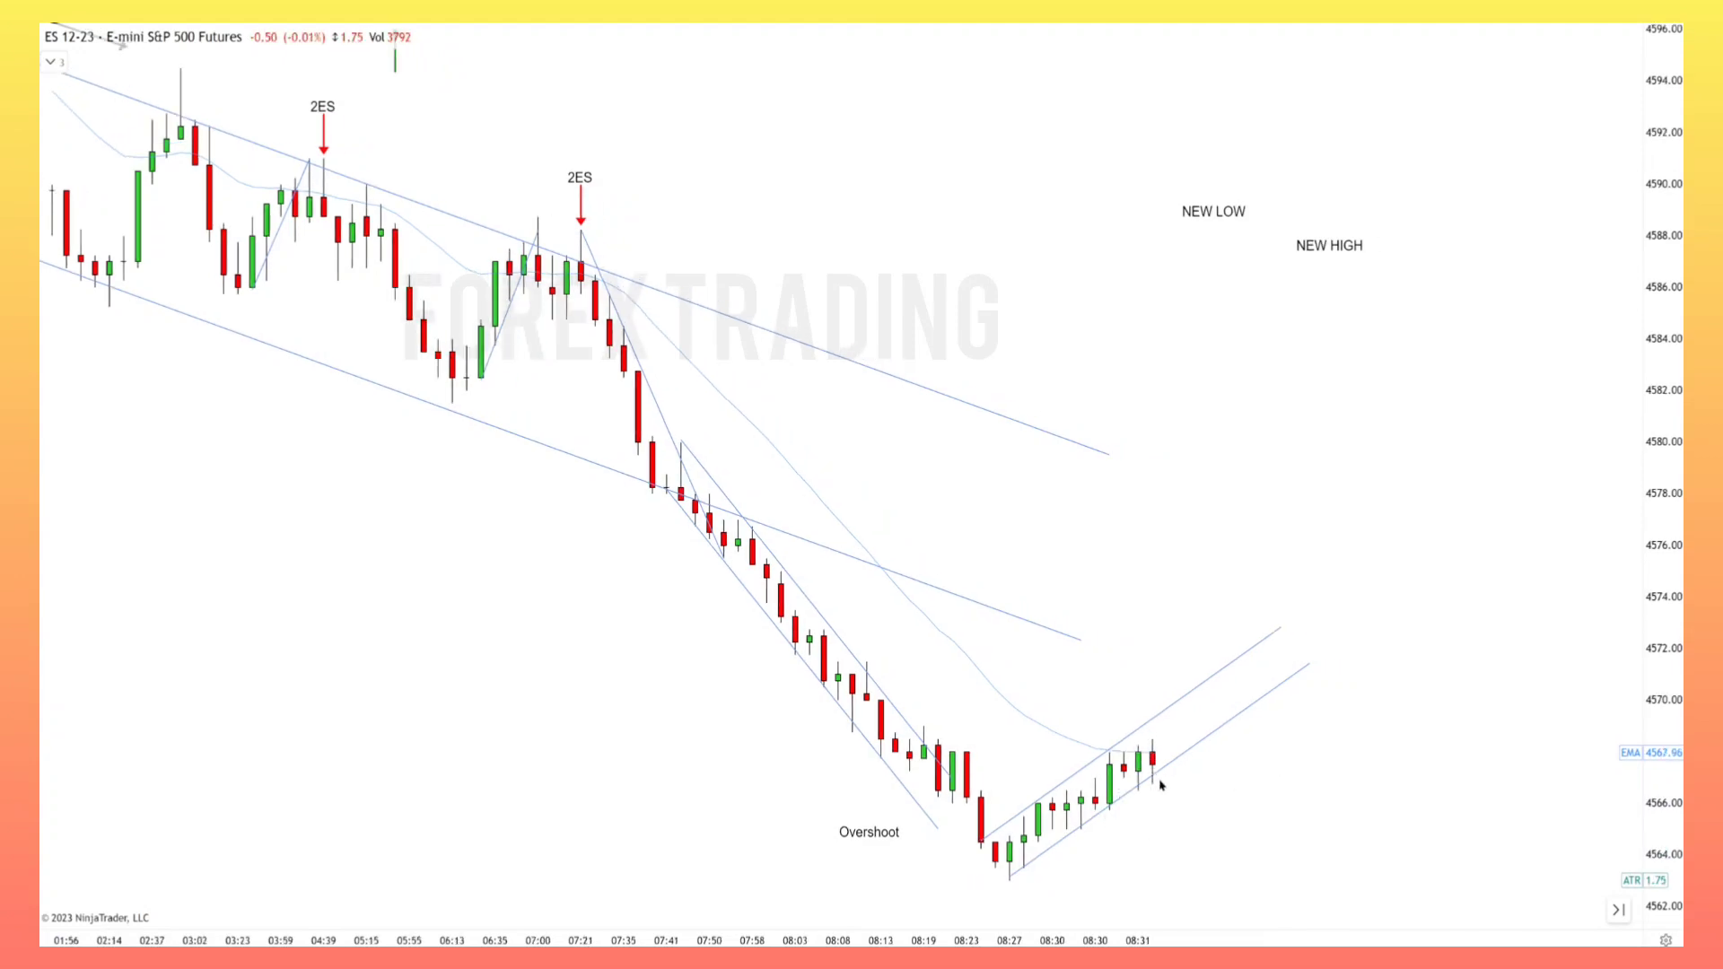
# Step: Copy the 2ES label above the last rally bar and lower the channel's bottom line slightly
pyautogui.click(580, 180)
pyautogui.moveTo(584, 189); pyautogui.dragTo(1154, 727)
pyautogui.click(1080, 827)
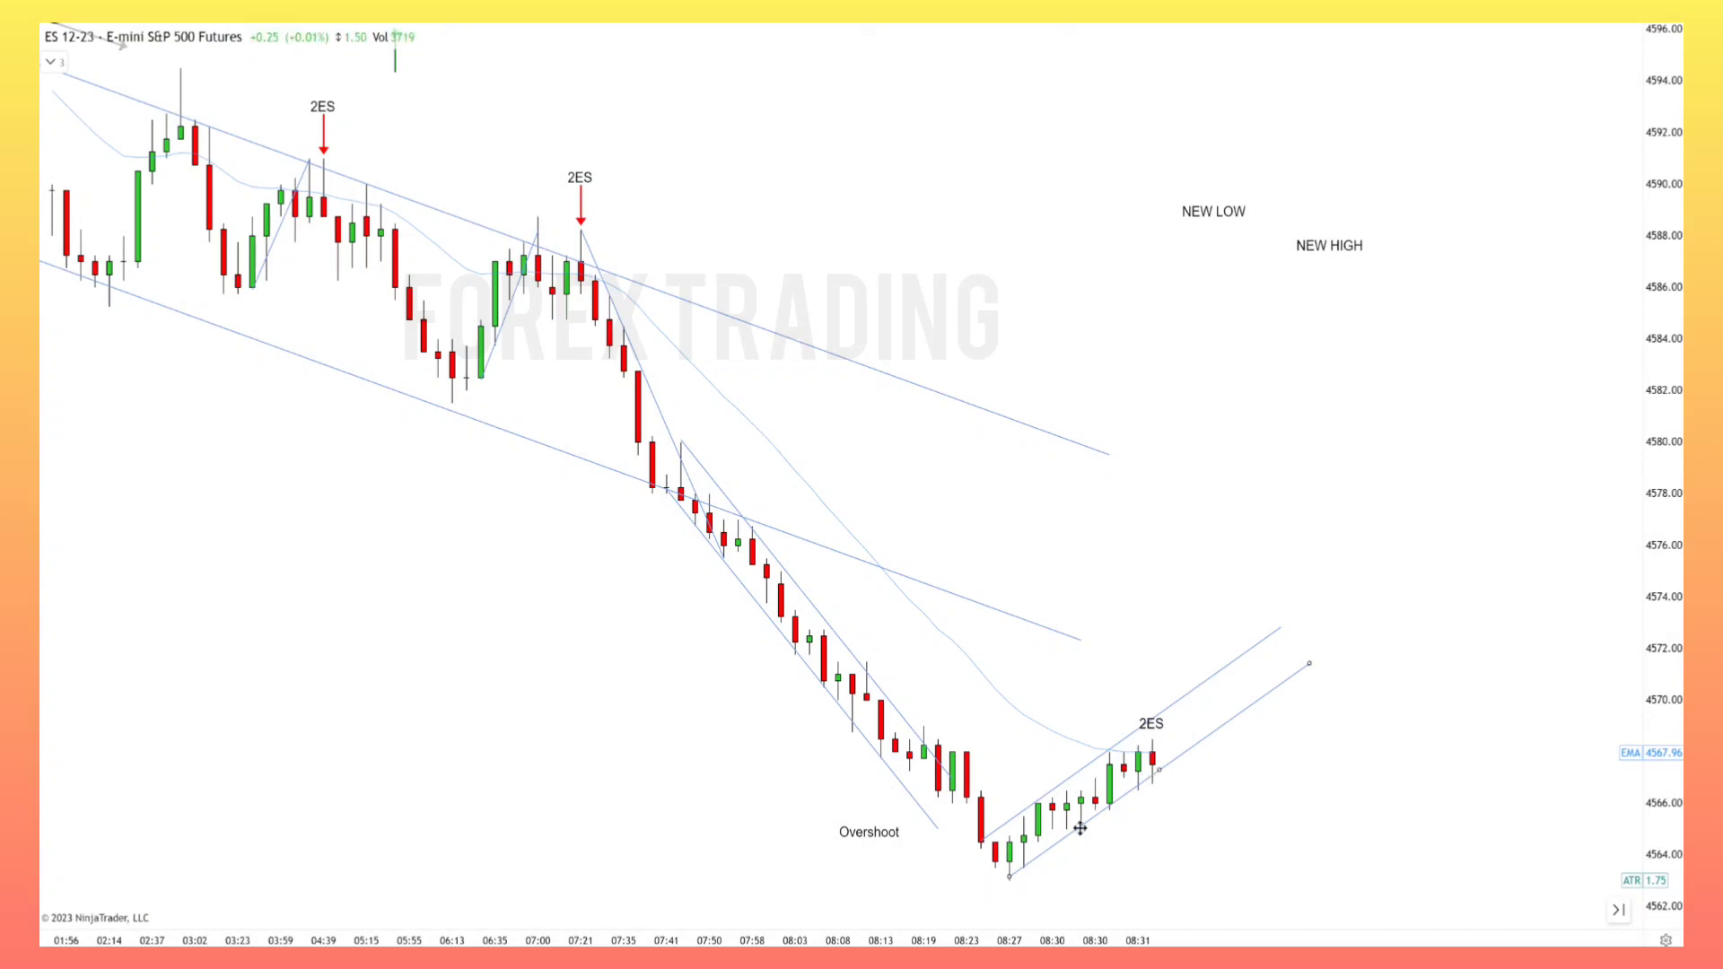
pyautogui.moveTo(1080, 827); pyautogui.dragTo(1081, 831)
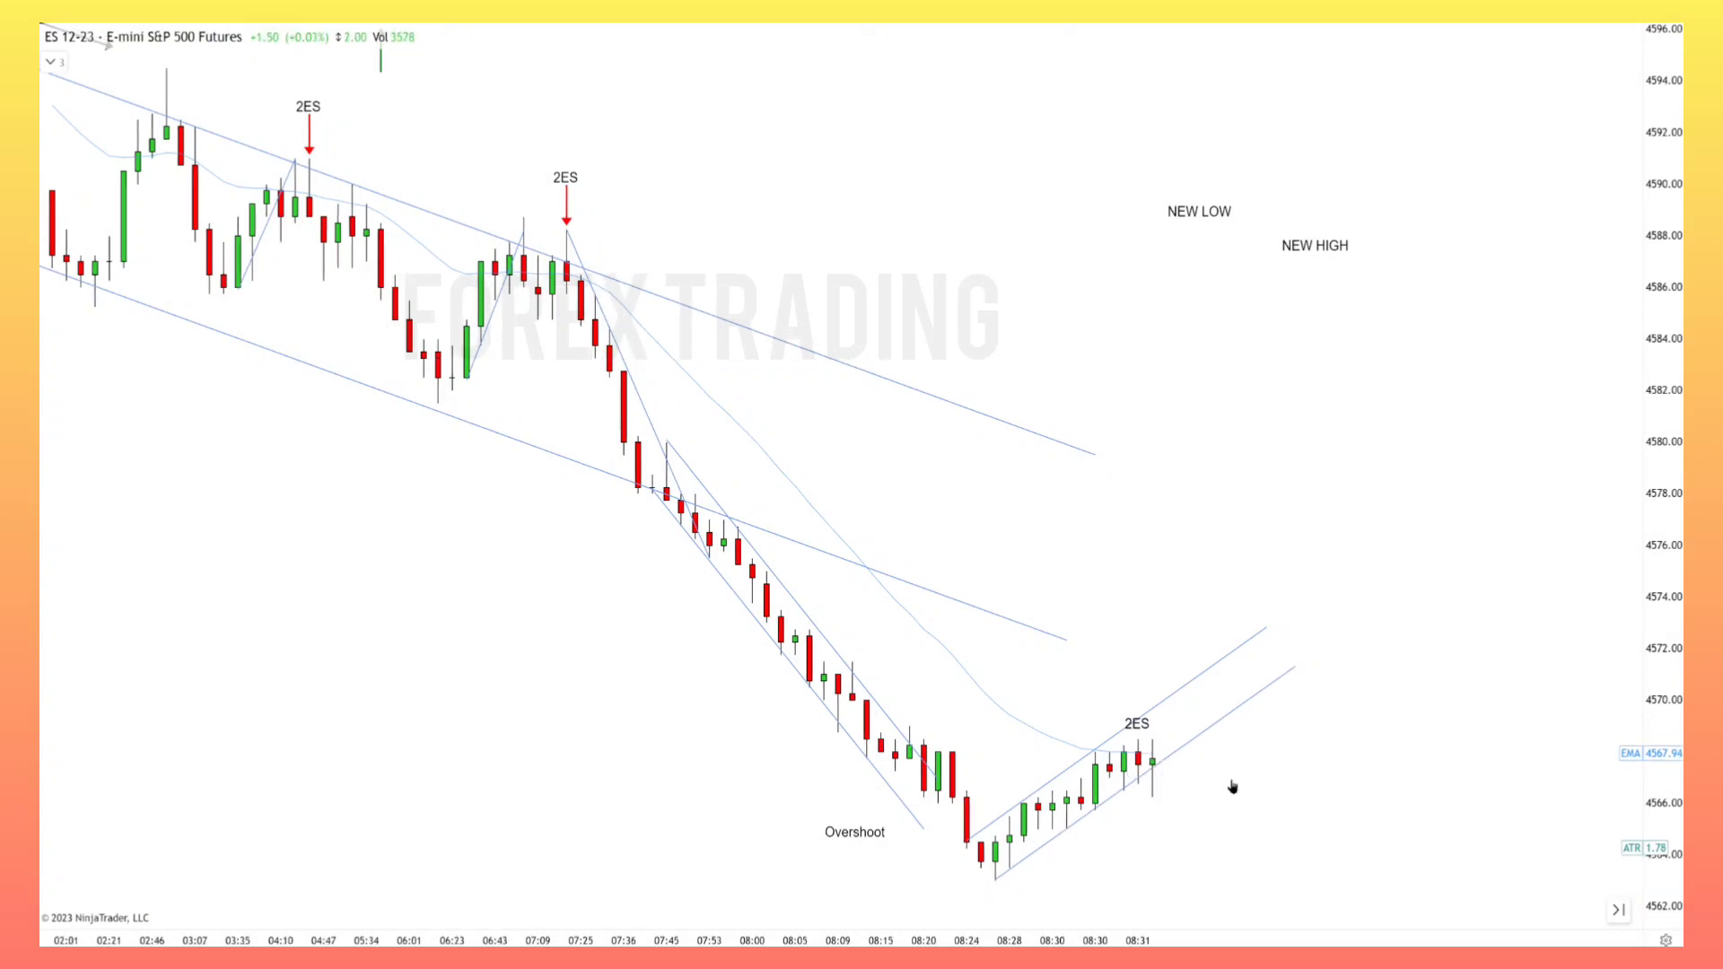
pyautogui.moveTo(851, 838); pyautogui.dragTo(894, 870)
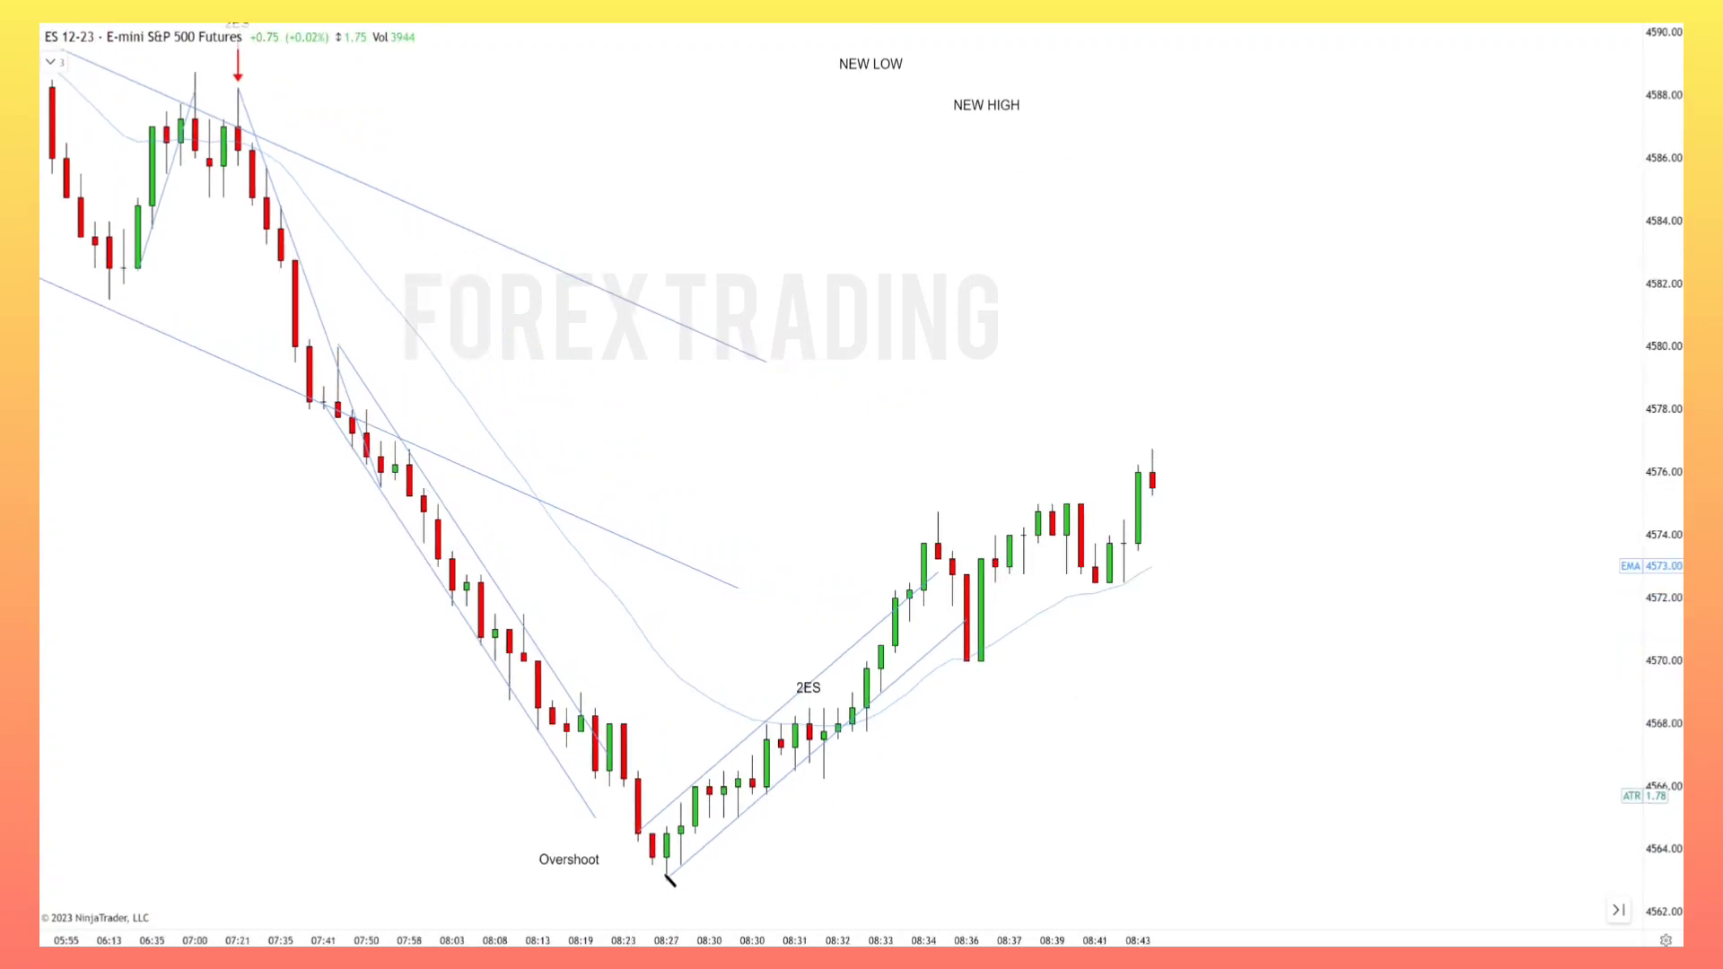
# Step: Draw a longer trend line up from the 08:27 low with a parallel line above for a wider channel
pyautogui.moveTo(663, 874)
pyautogui.mouseDown()
pyautogui.moveTo(715, 870)
pyautogui.moveTo(1472, 391)
pyautogui.moveTo(1454, 361)
pyautogui.mouseUp()
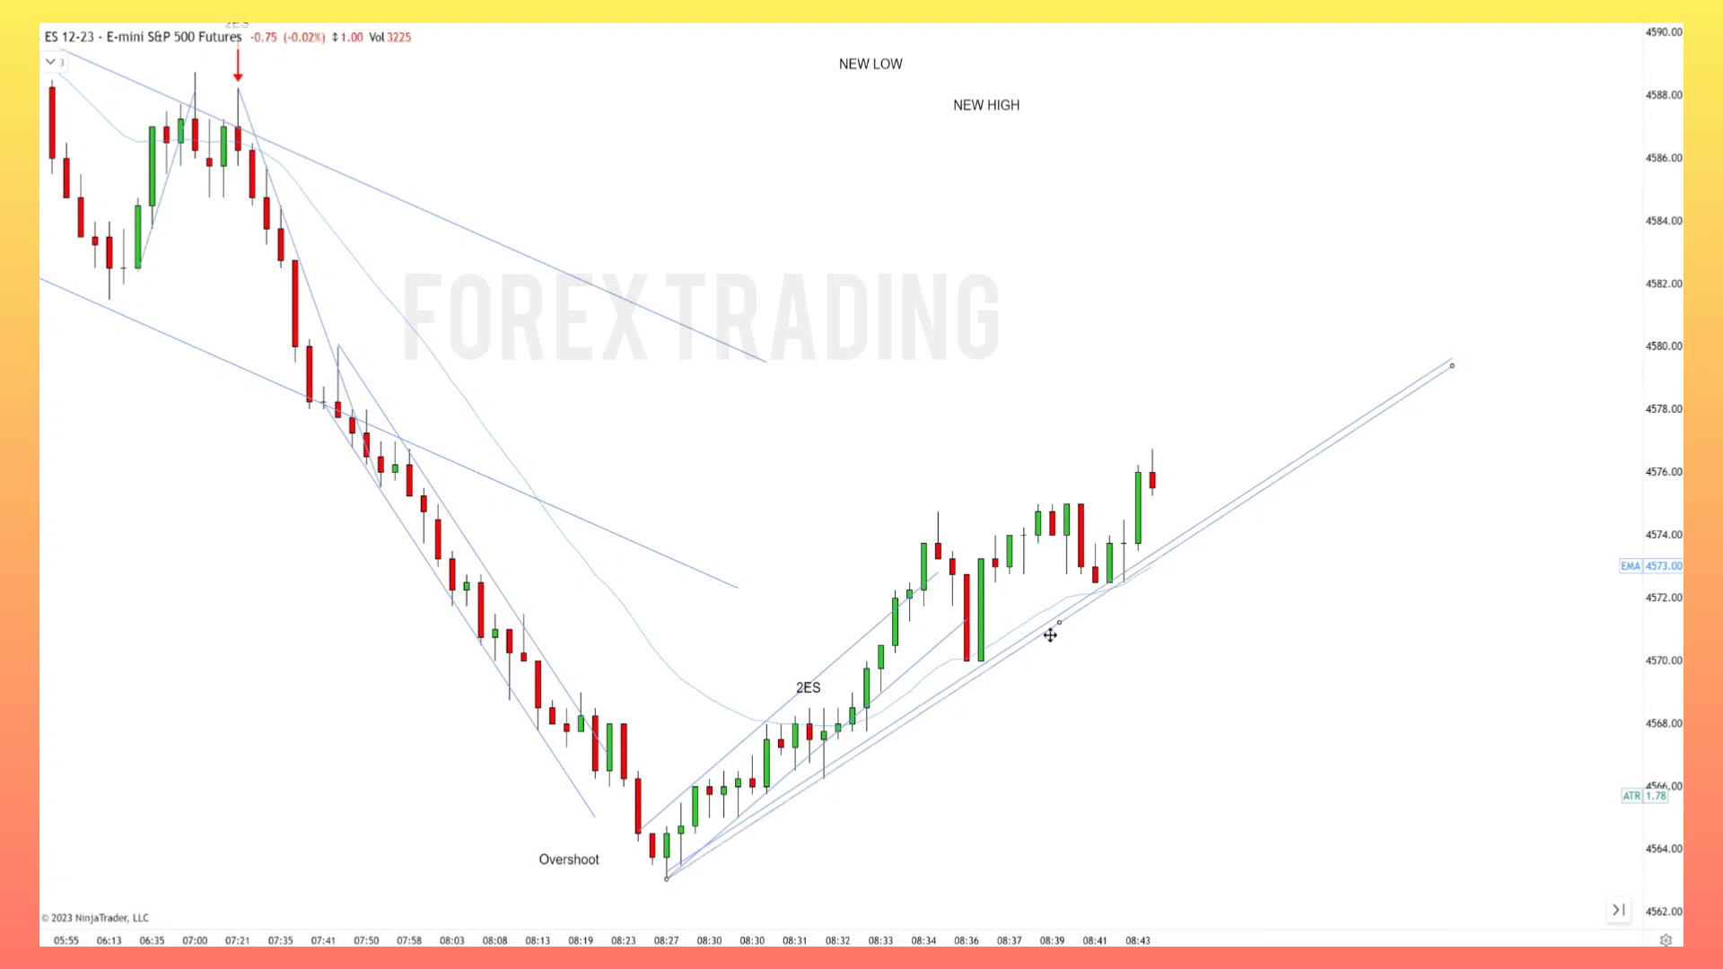
pyautogui.moveTo(1047, 622); pyautogui.dragTo(977, 508)
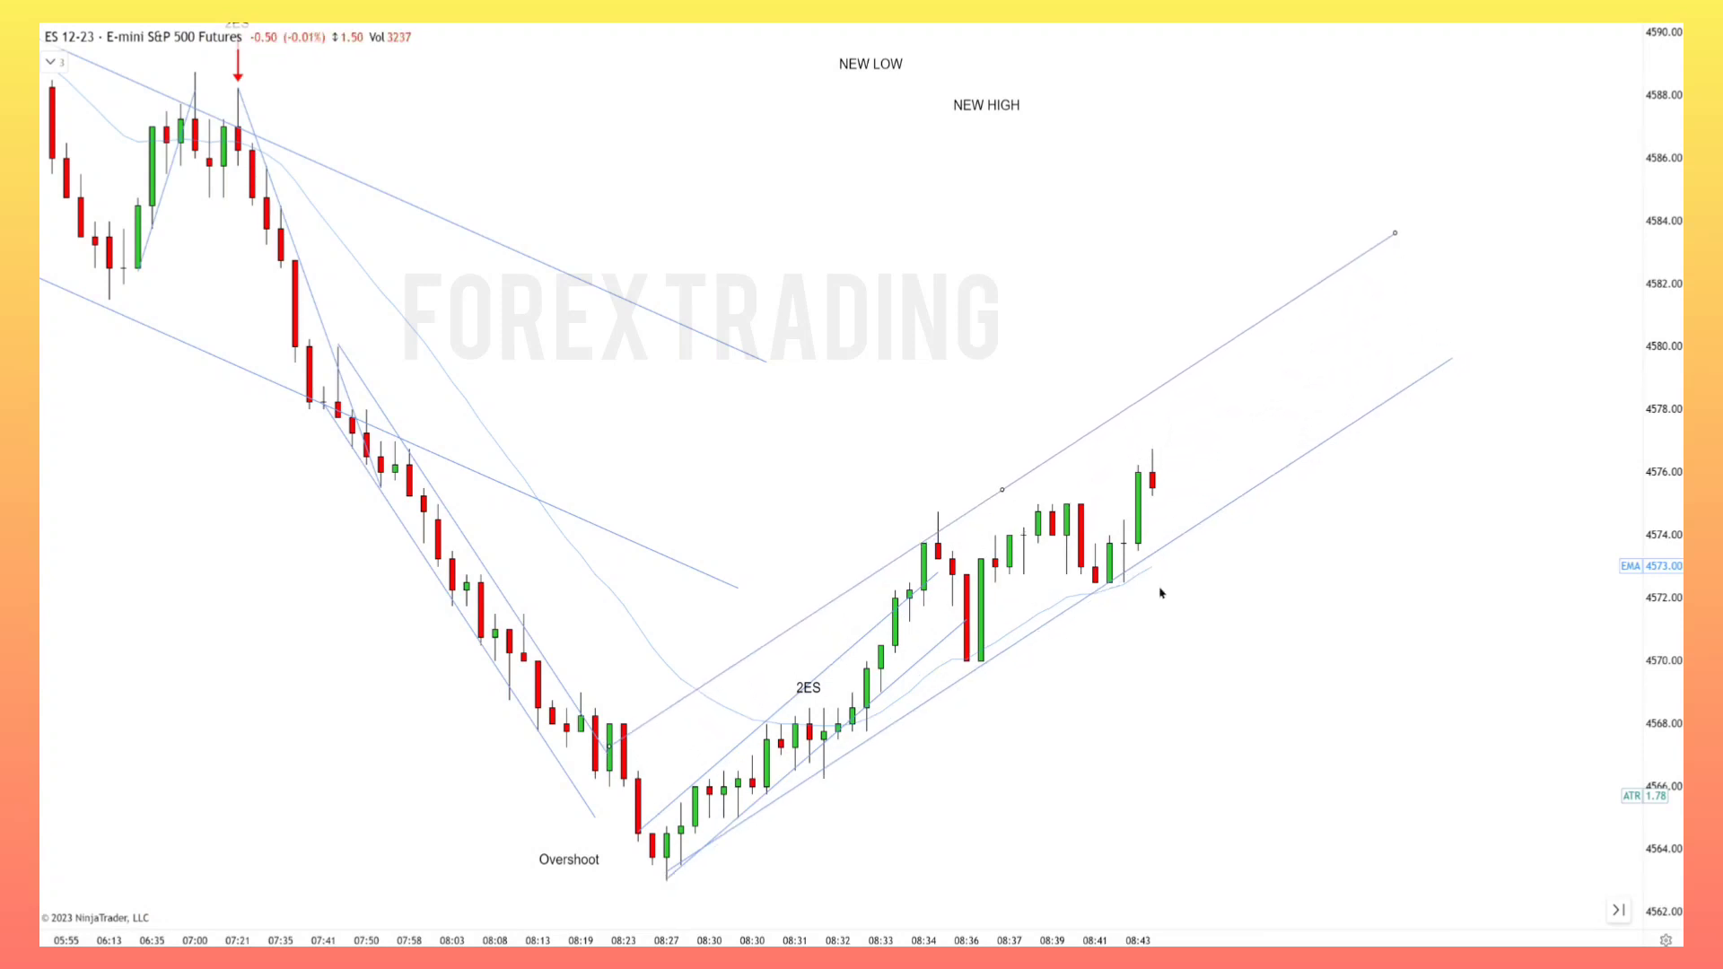
pyautogui.scroll(-3, 1163, 591)
pyautogui.click(680, 673)
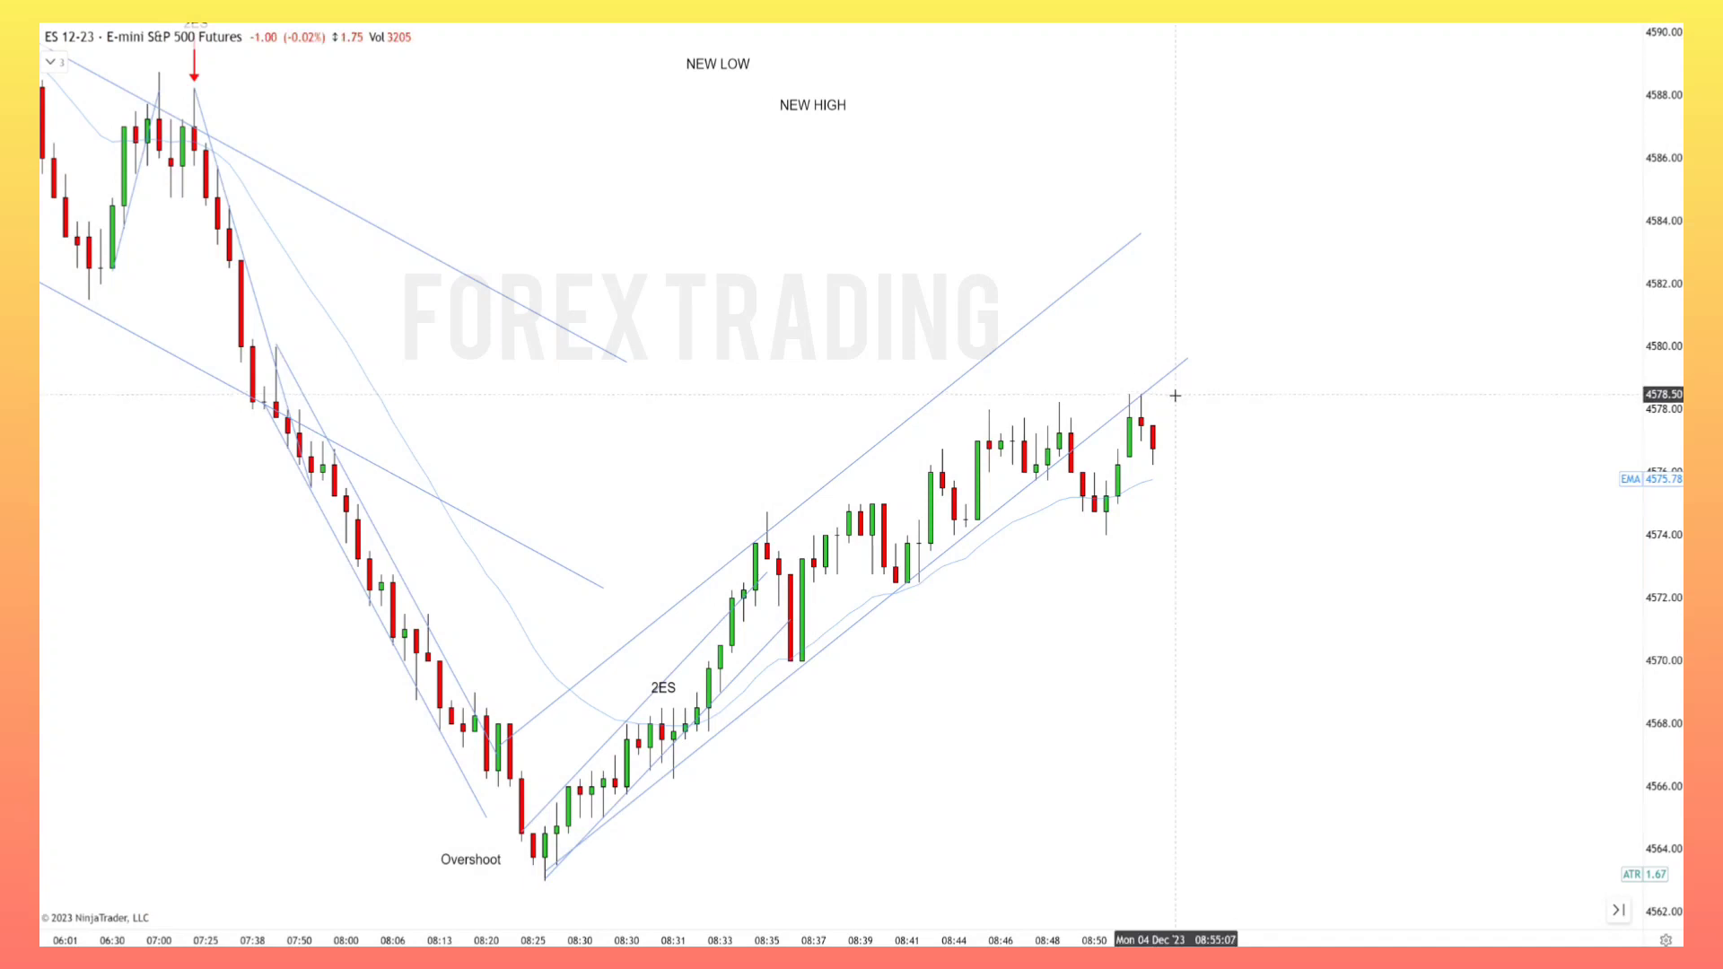
# Step: Copy the NEW HIGH label above the 08:52 peak, discarding a trial down arrow
pyautogui.moveTo(825, 110); pyautogui.dragTo(1152, 376)
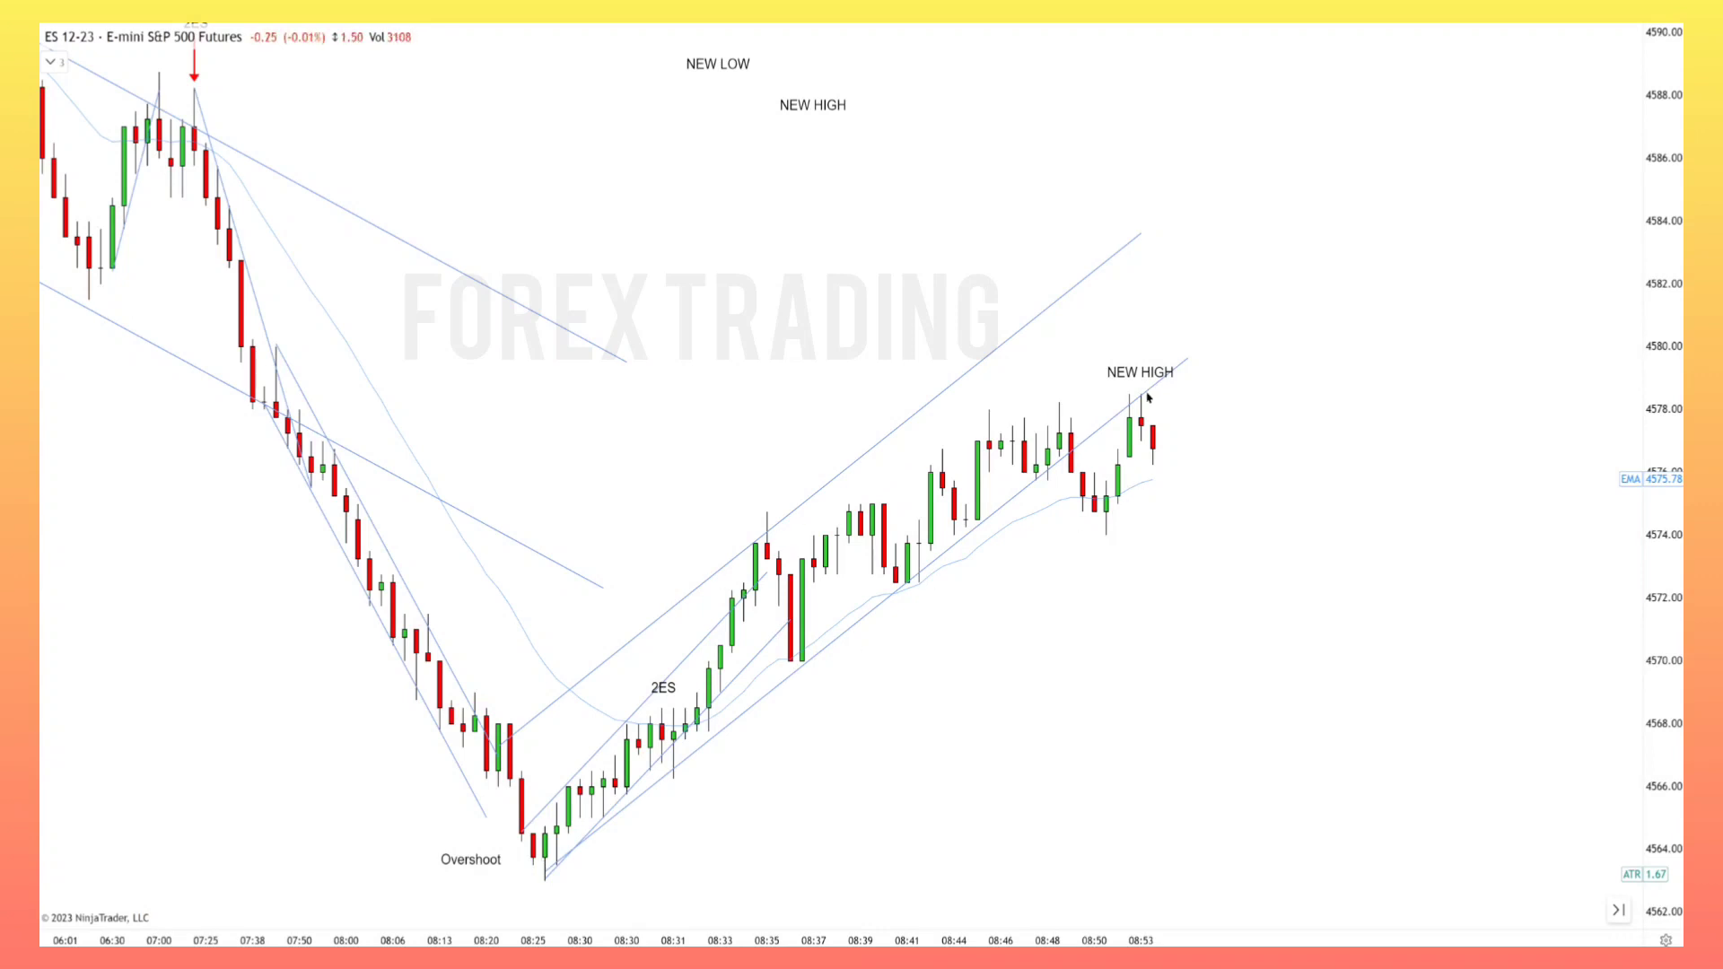
pyautogui.scroll(-5, 351, 294)
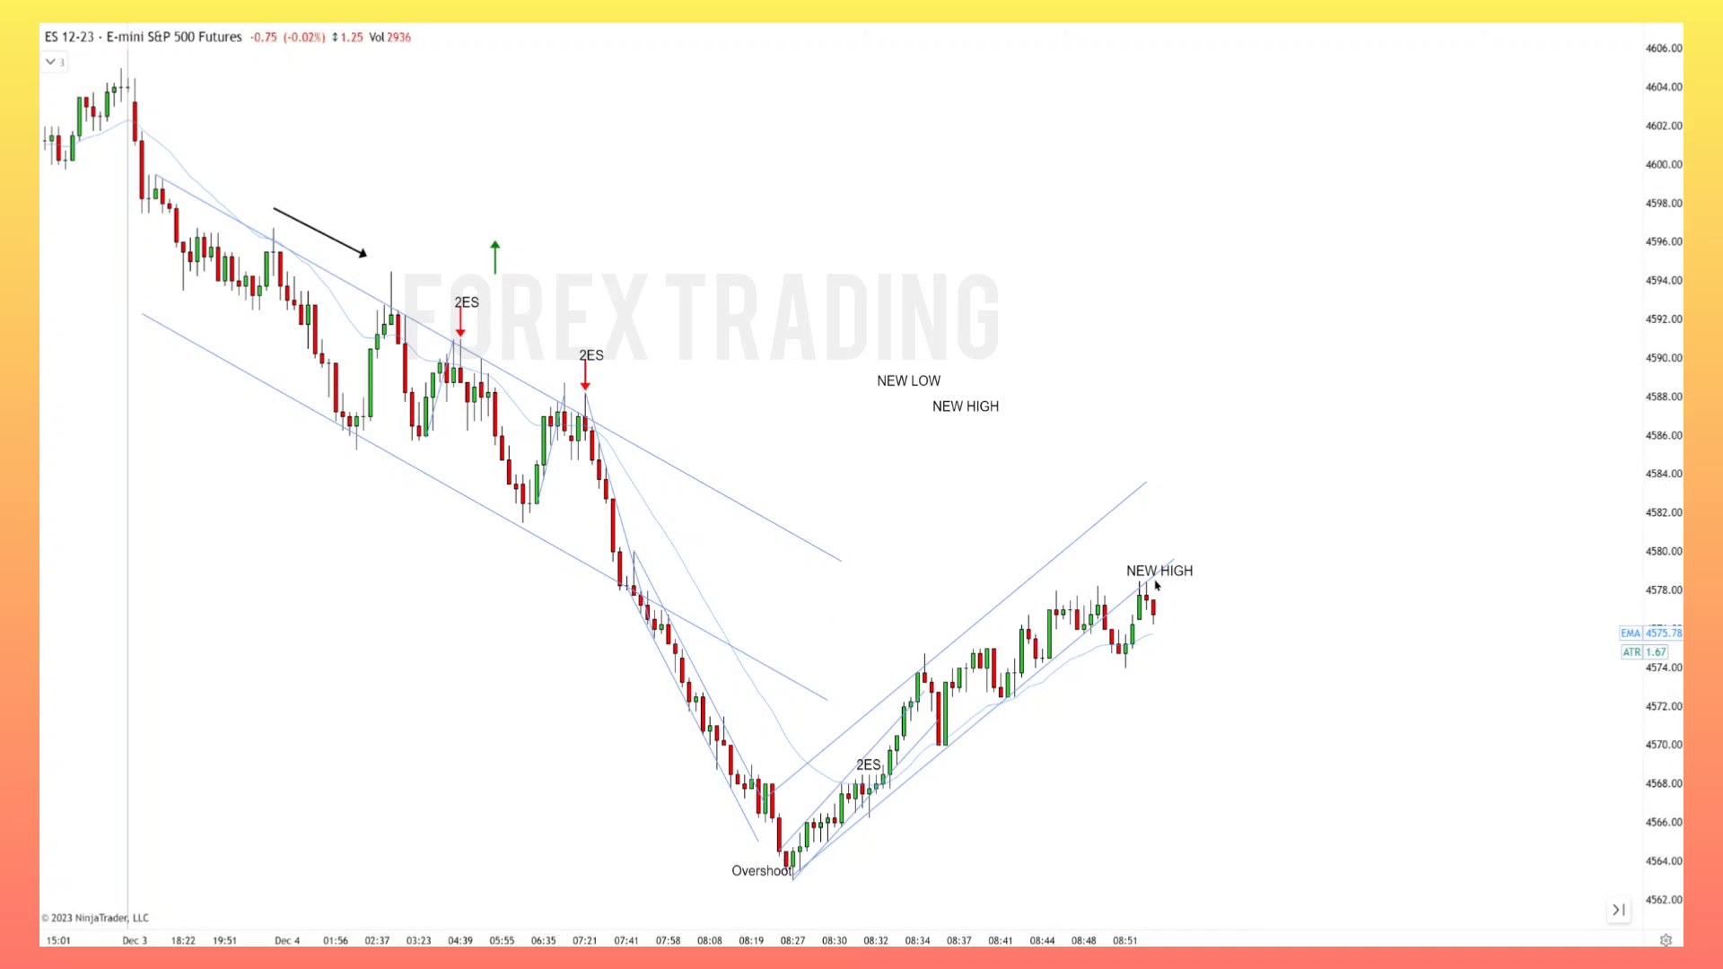
pyautogui.moveTo(1201, 592); pyautogui.dragTo(1310, 885)
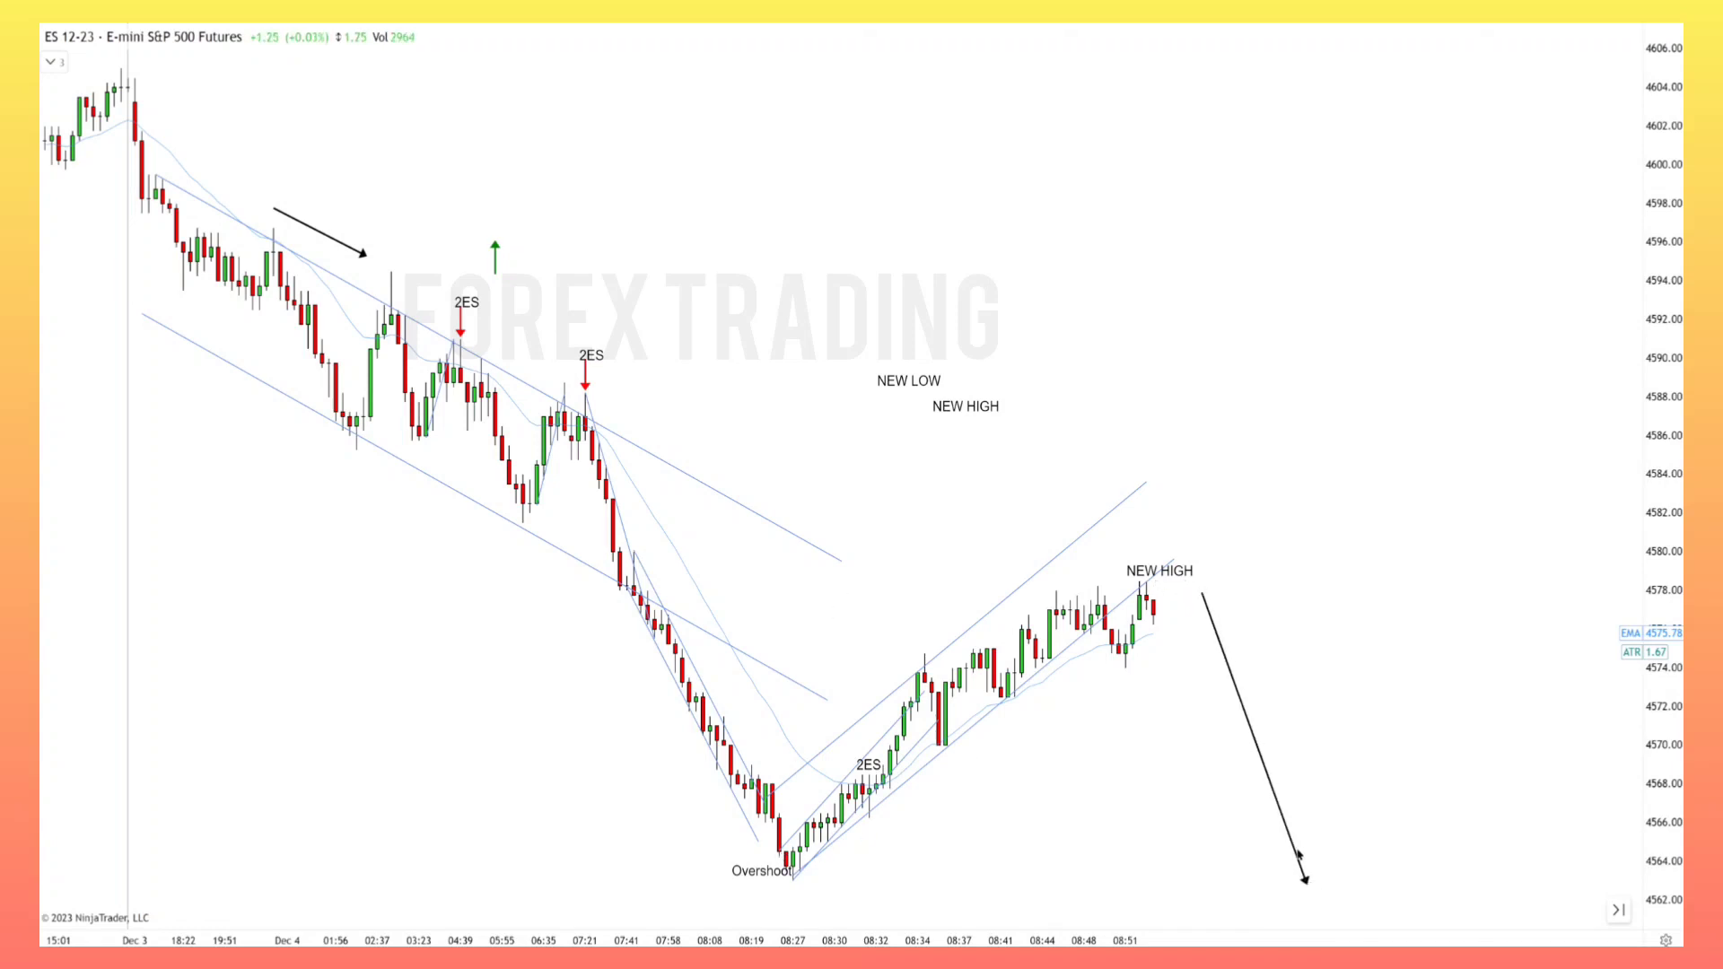
pyautogui.press('Delete')
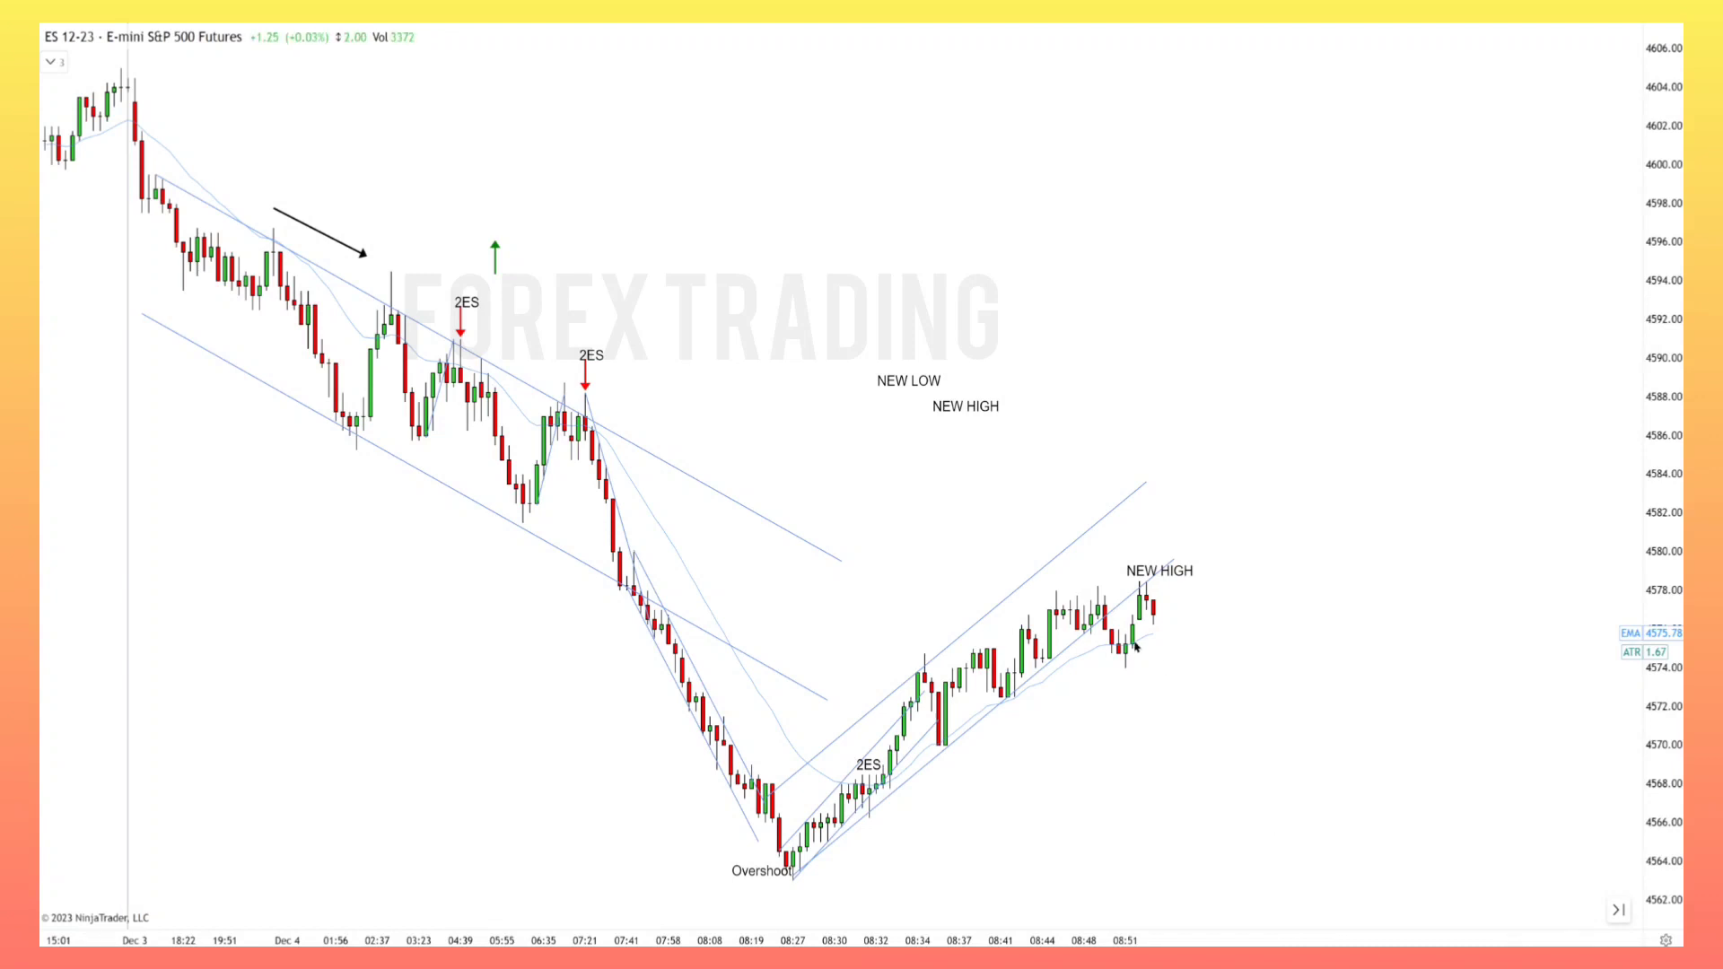
pyautogui.scroll(5, 1167, 646)
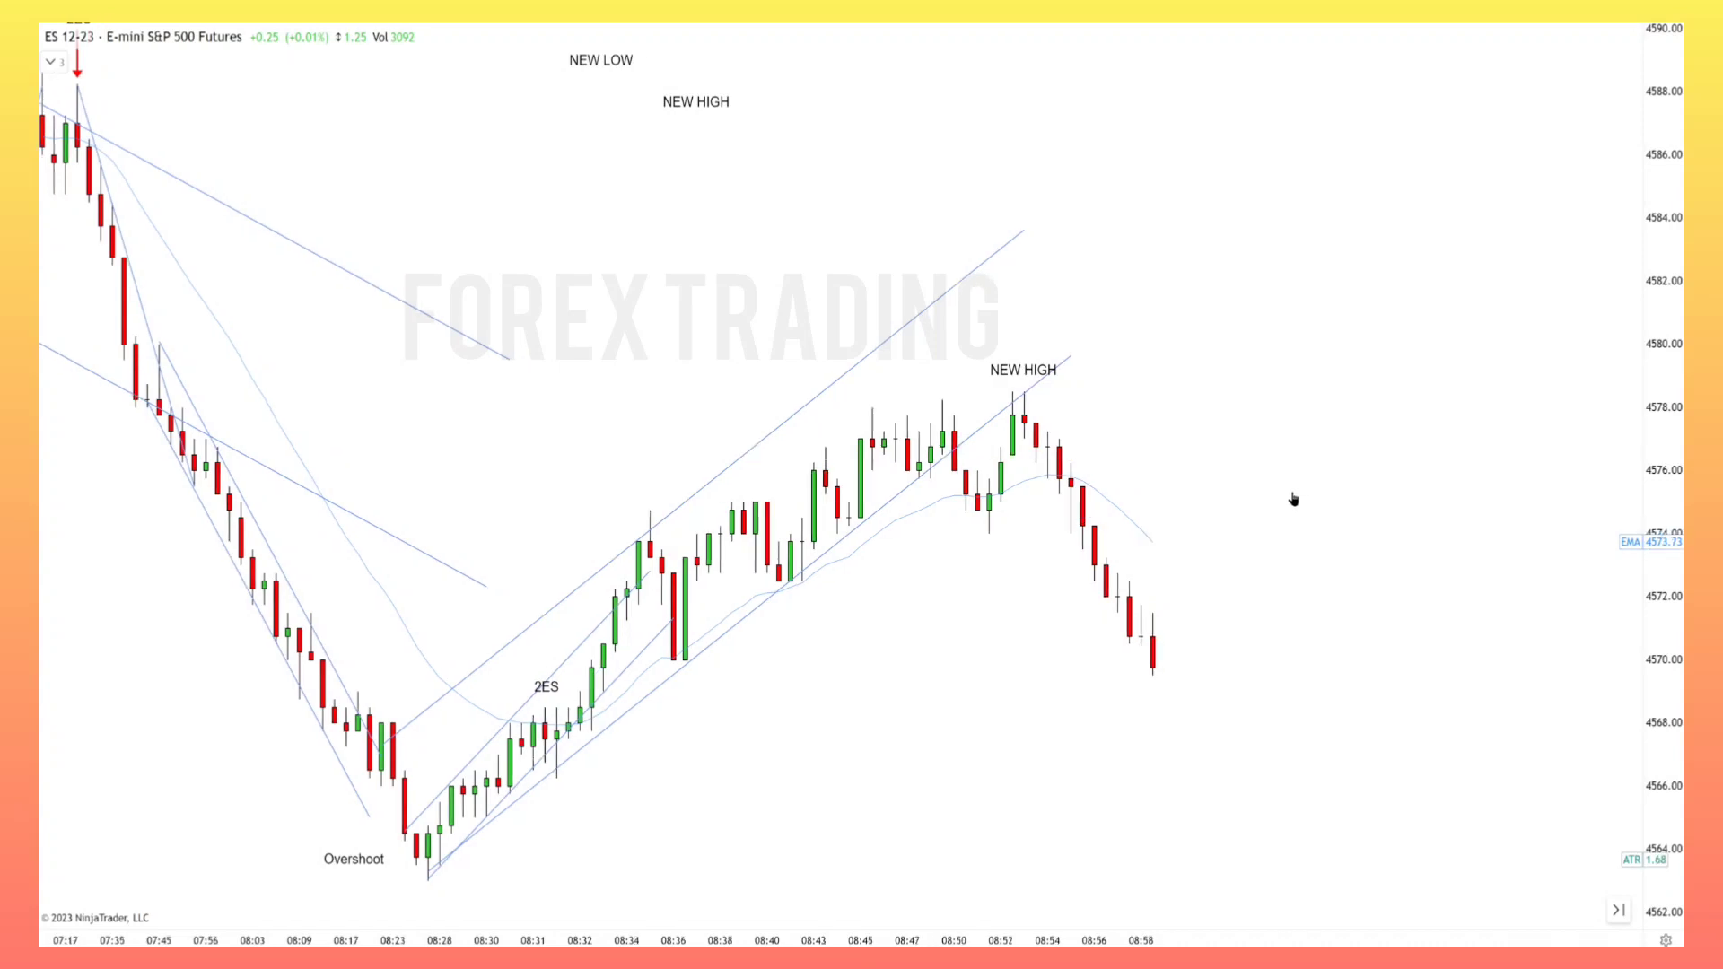
# Step: Draw a falling channel down from the NEW HIGH bar along the selloff
pyautogui.click(1024, 390)
pyautogui.click(1259, 740)
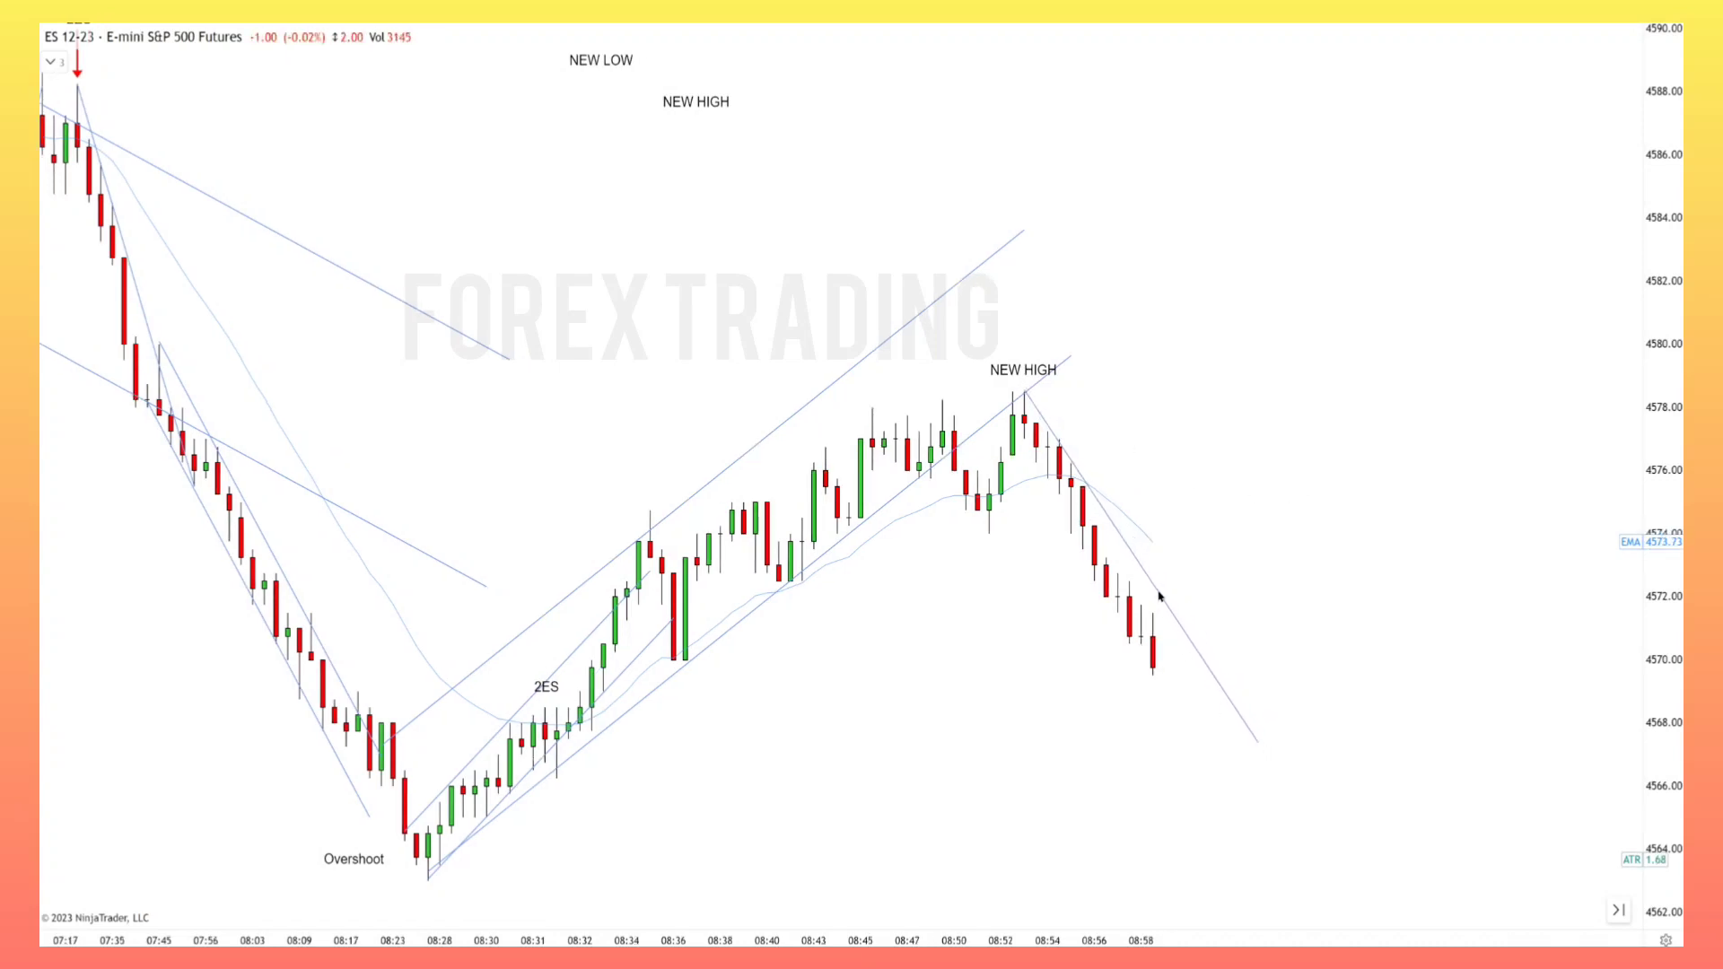
pyautogui.moveTo(1137, 558); pyautogui.dragTo(1114, 618)
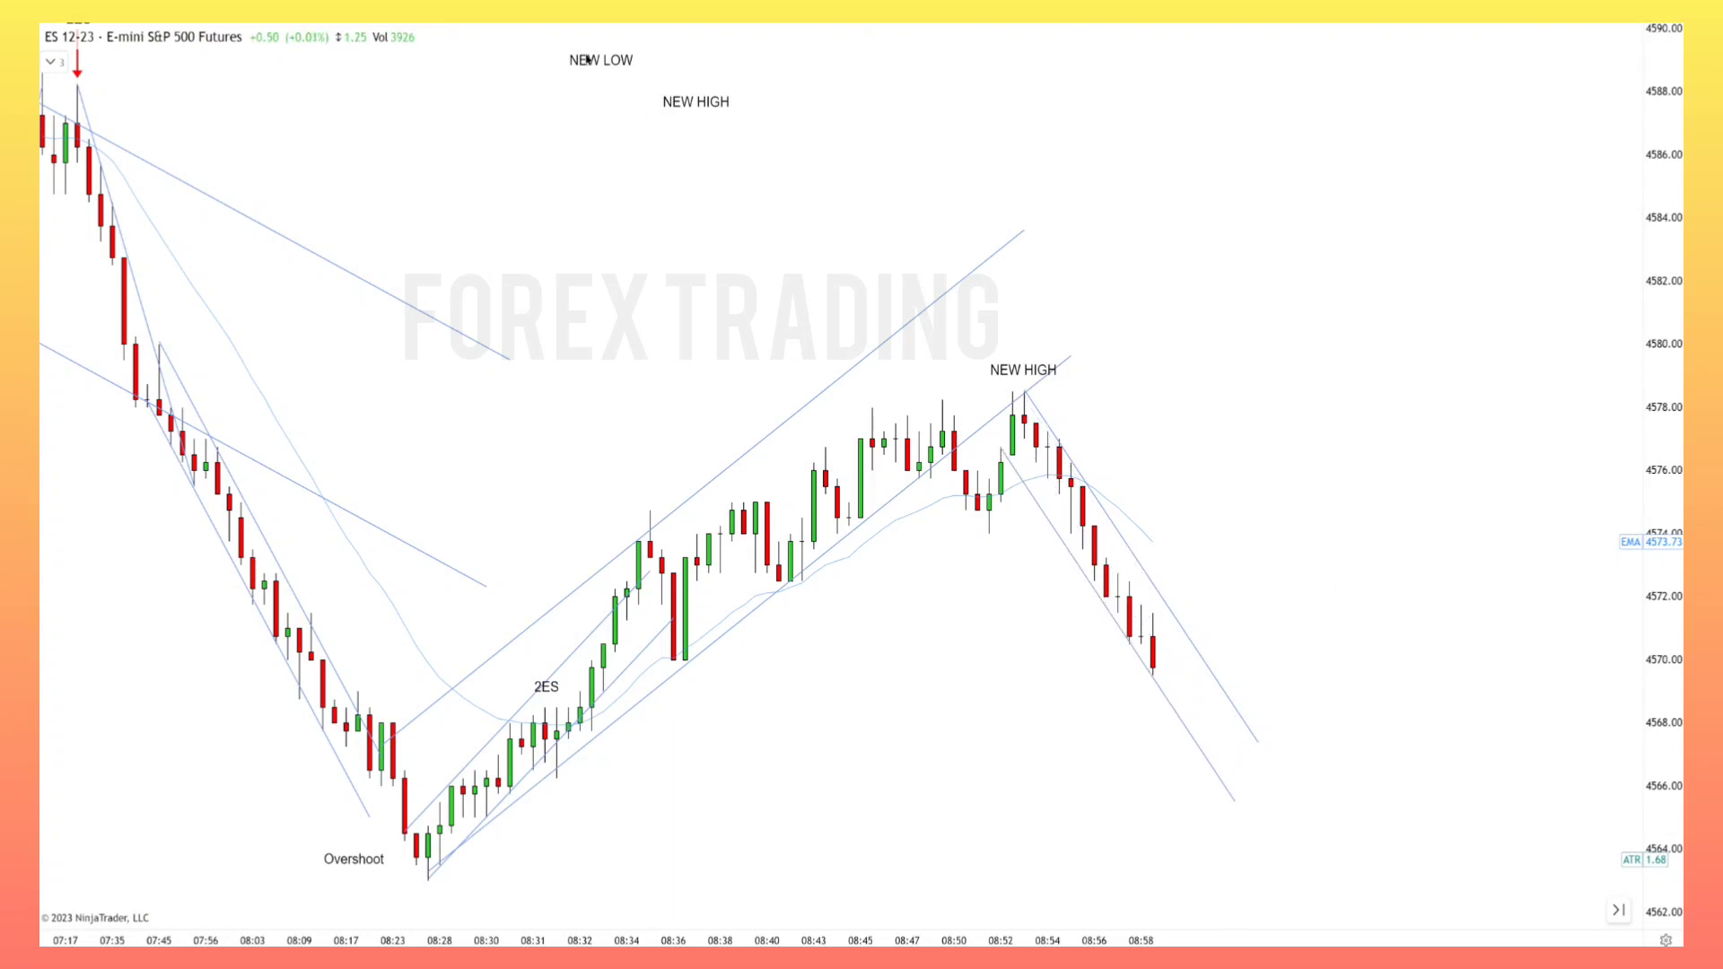
# Step: Place the NEW LOW label under the 09:03 low and draw a rising trendline from there
pyautogui.moveTo(588, 60); pyautogui.dragTo(725, 297)
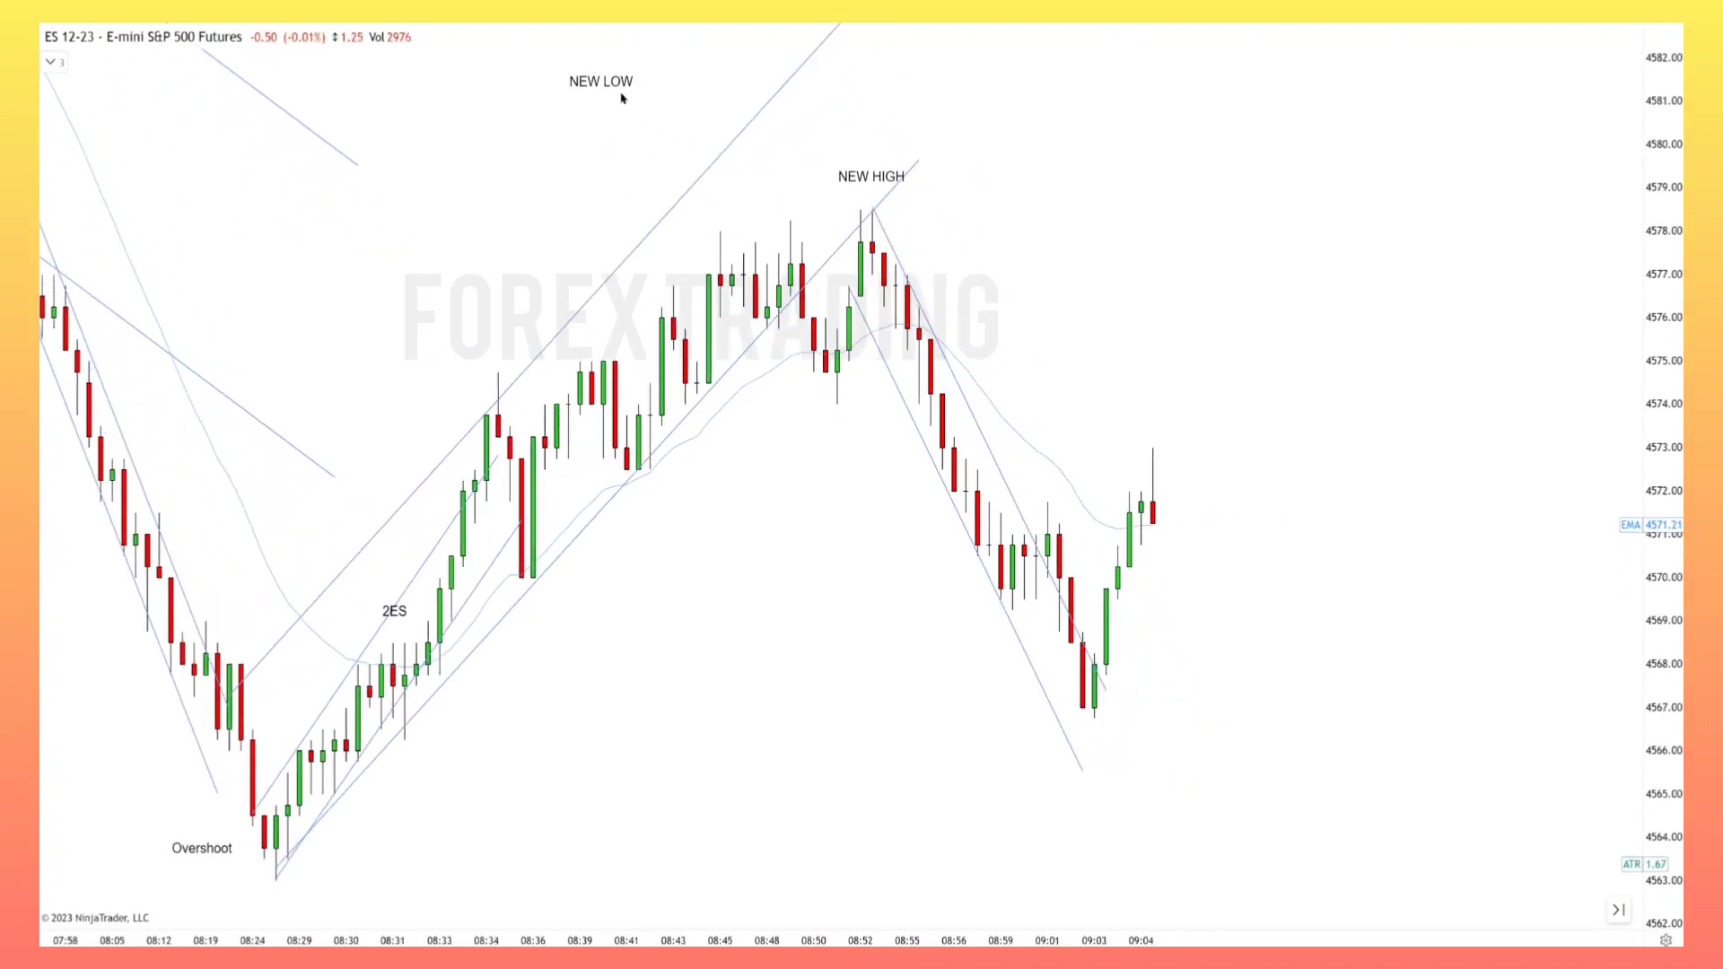
pyautogui.moveTo(622, 97); pyautogui.dragTo(1064, 666)
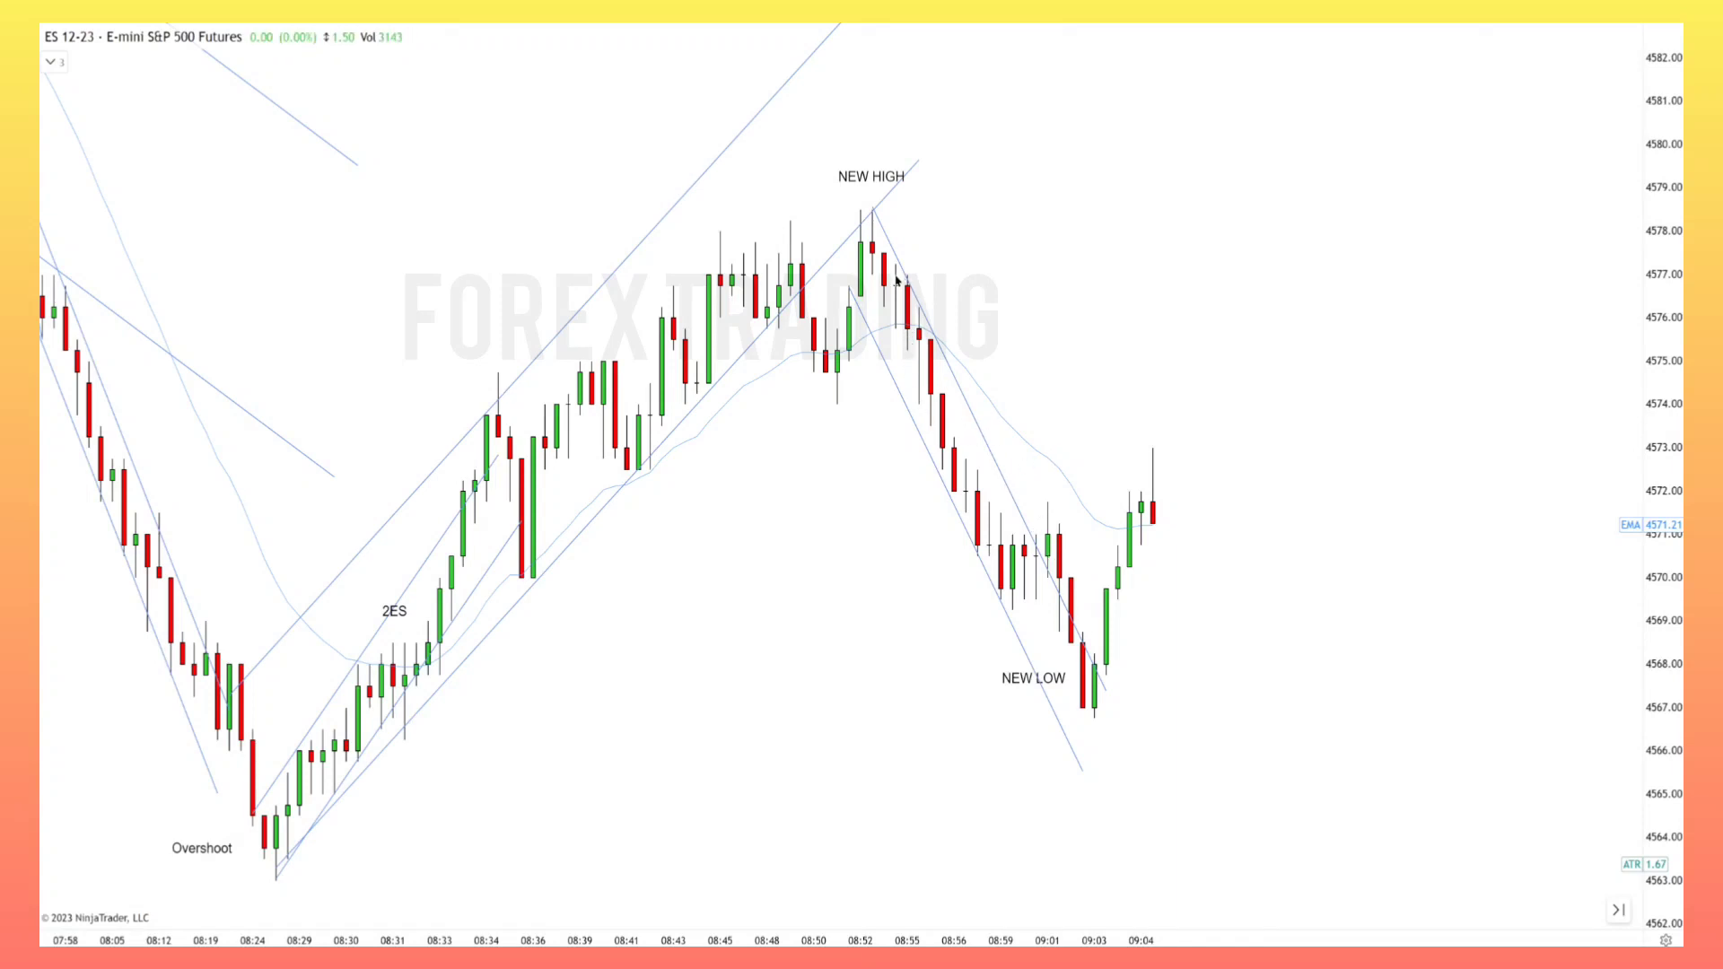
pyautogui.moveTo(1095, 714)
pyautogui.mouseDown()
pyautogui.moveTo(1193, 470)
pyautogui.moveTo(1164, 446)
pyautogui.mouseUp()
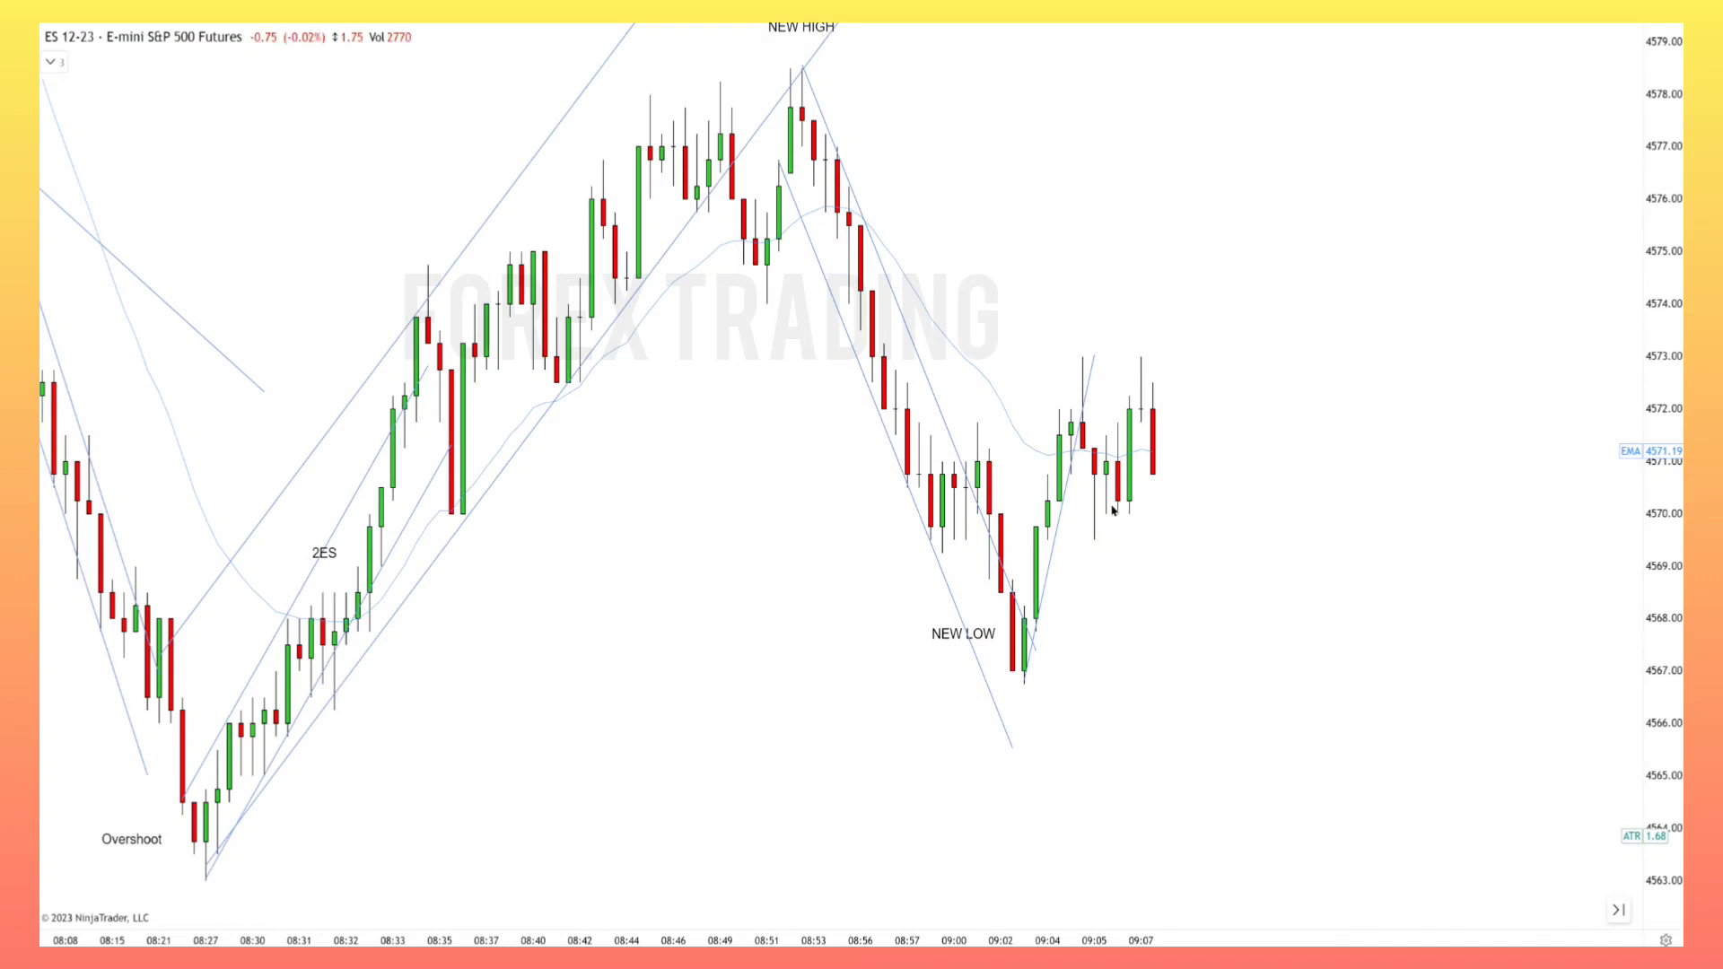
# Step: Box the range with horizontal lines at 4570 and 4572, then add an LH label and a NEW HIGH copy
pyautogui.click(1047, 510)
pyautogui.click(1306, 510)
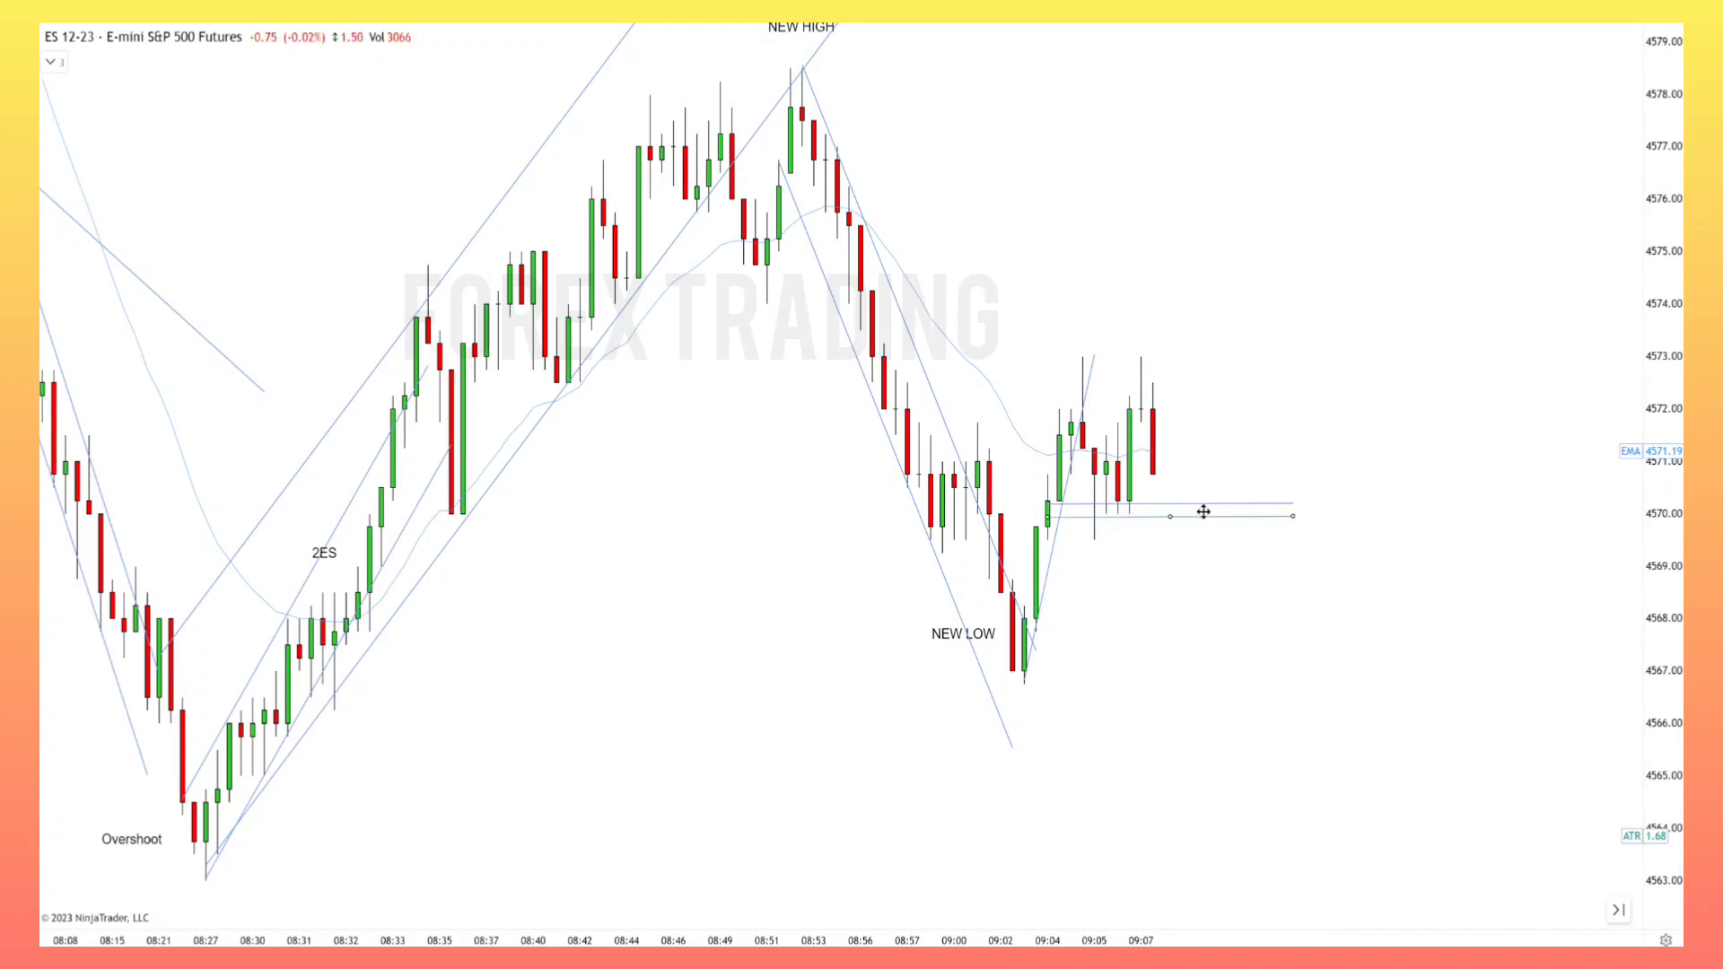
pyautogui.moveTo(1204, 505); pyautogui.dragTo(1198, 403)
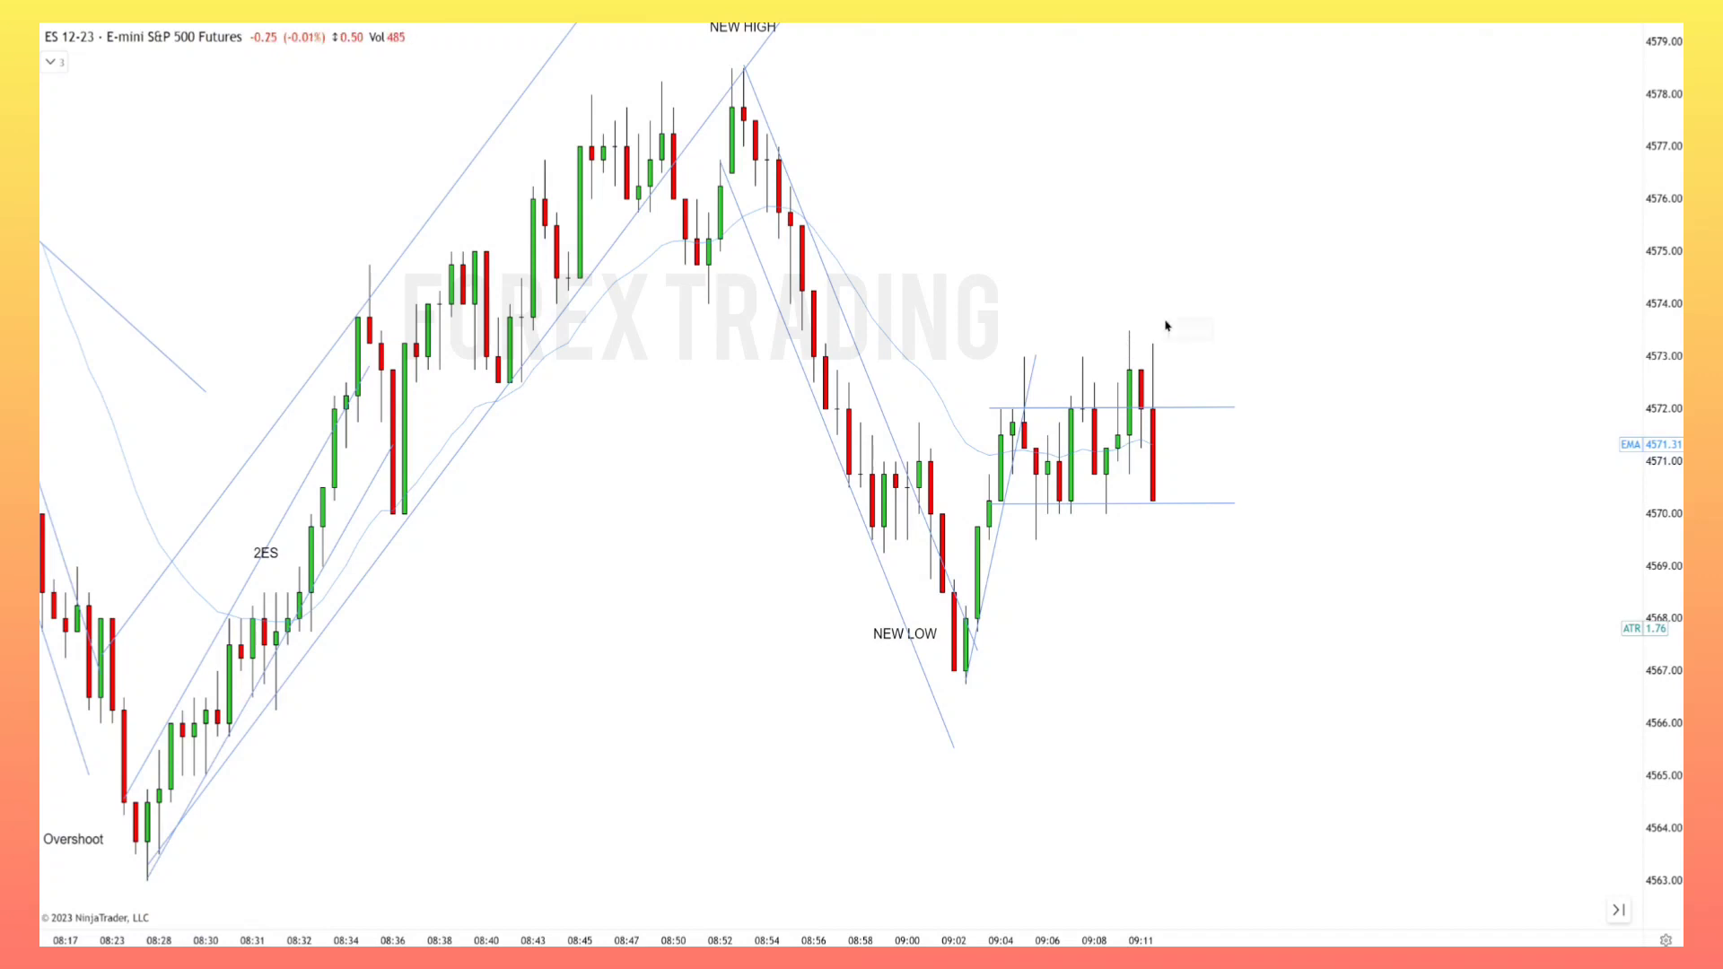
pyautogui.click(1143, 343)
pyautogui.moveTo(754, 46); pyautogui.dragTo(1144, 354)
# Step: Draw a down arrow above the LH bar and a zigzag arrow tracing the drop after it
pyautogui.moveTo(1153, 293)
pyautogui.mouseDown()
pyautogui.moveTo(1174, 335)
pyautogui.moveTo(1170, 288)
pyautogui.moveTo(1148, 284)
pyautogui.mouseUp()
pyautogui.moveTo(1154, 506)
pyautogui.mouseDown()
pyautogui.moveTo(1187, 557)
pyautogui.moveTo(1213, 505)
pyautogui.moveTo(1283, 622)
pyautogui.mouseUp()
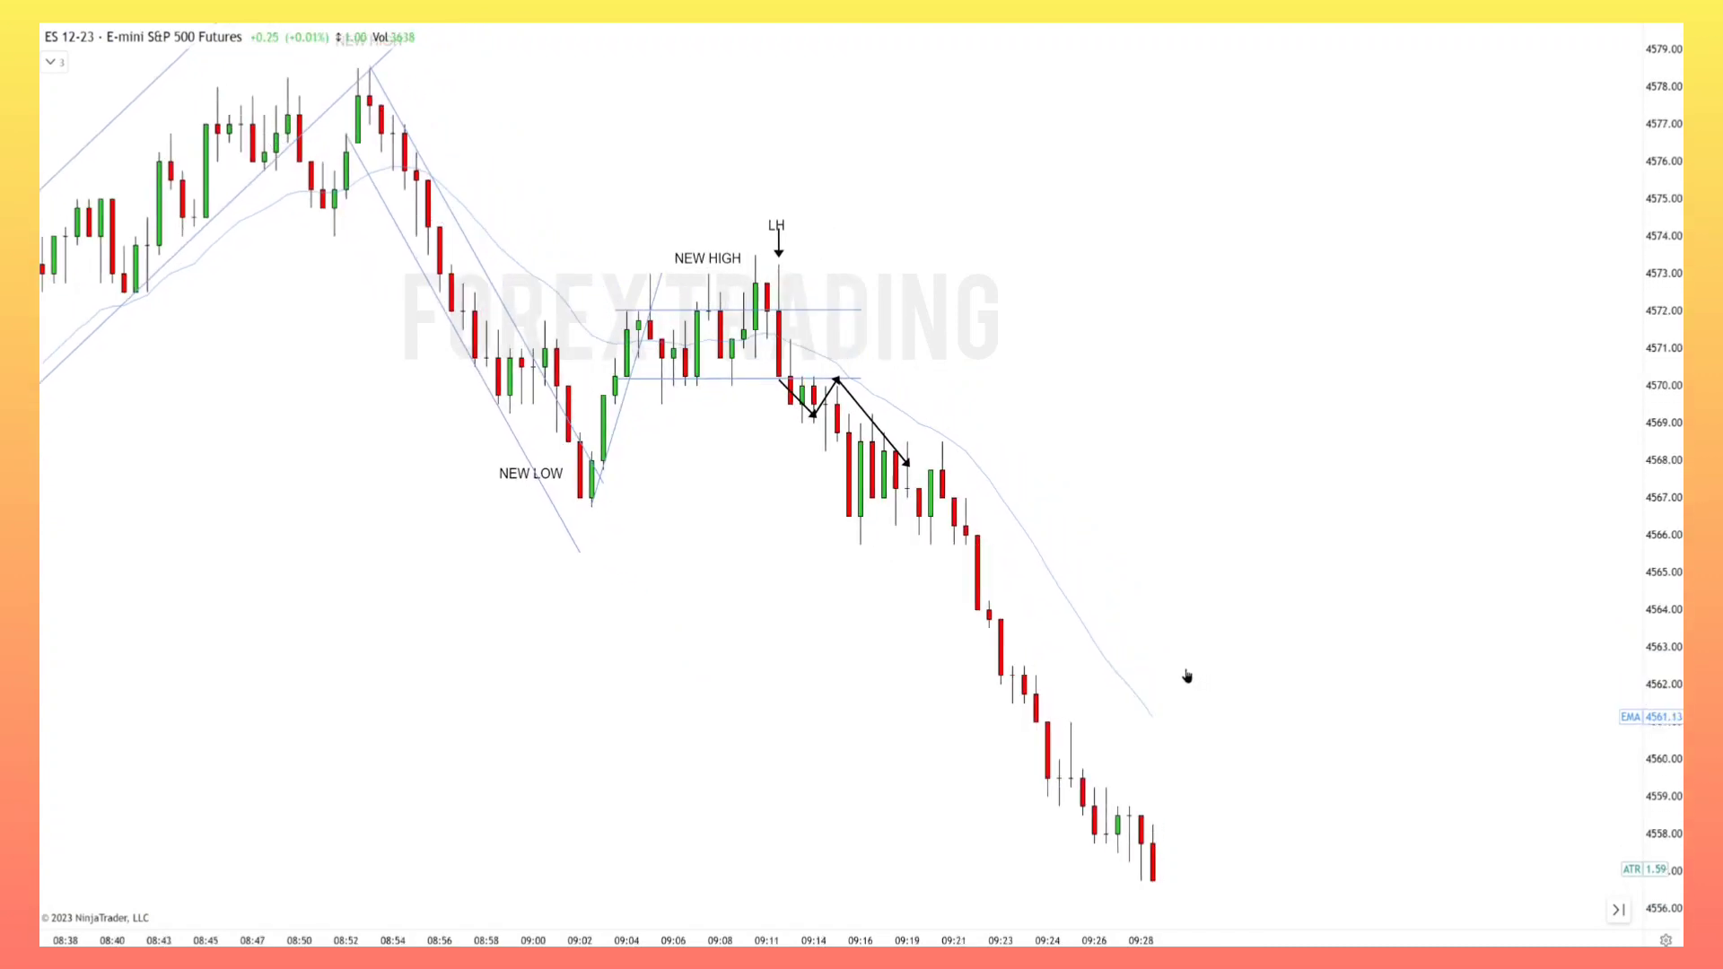
pyautogui.scroll(-5, 1138, 672)
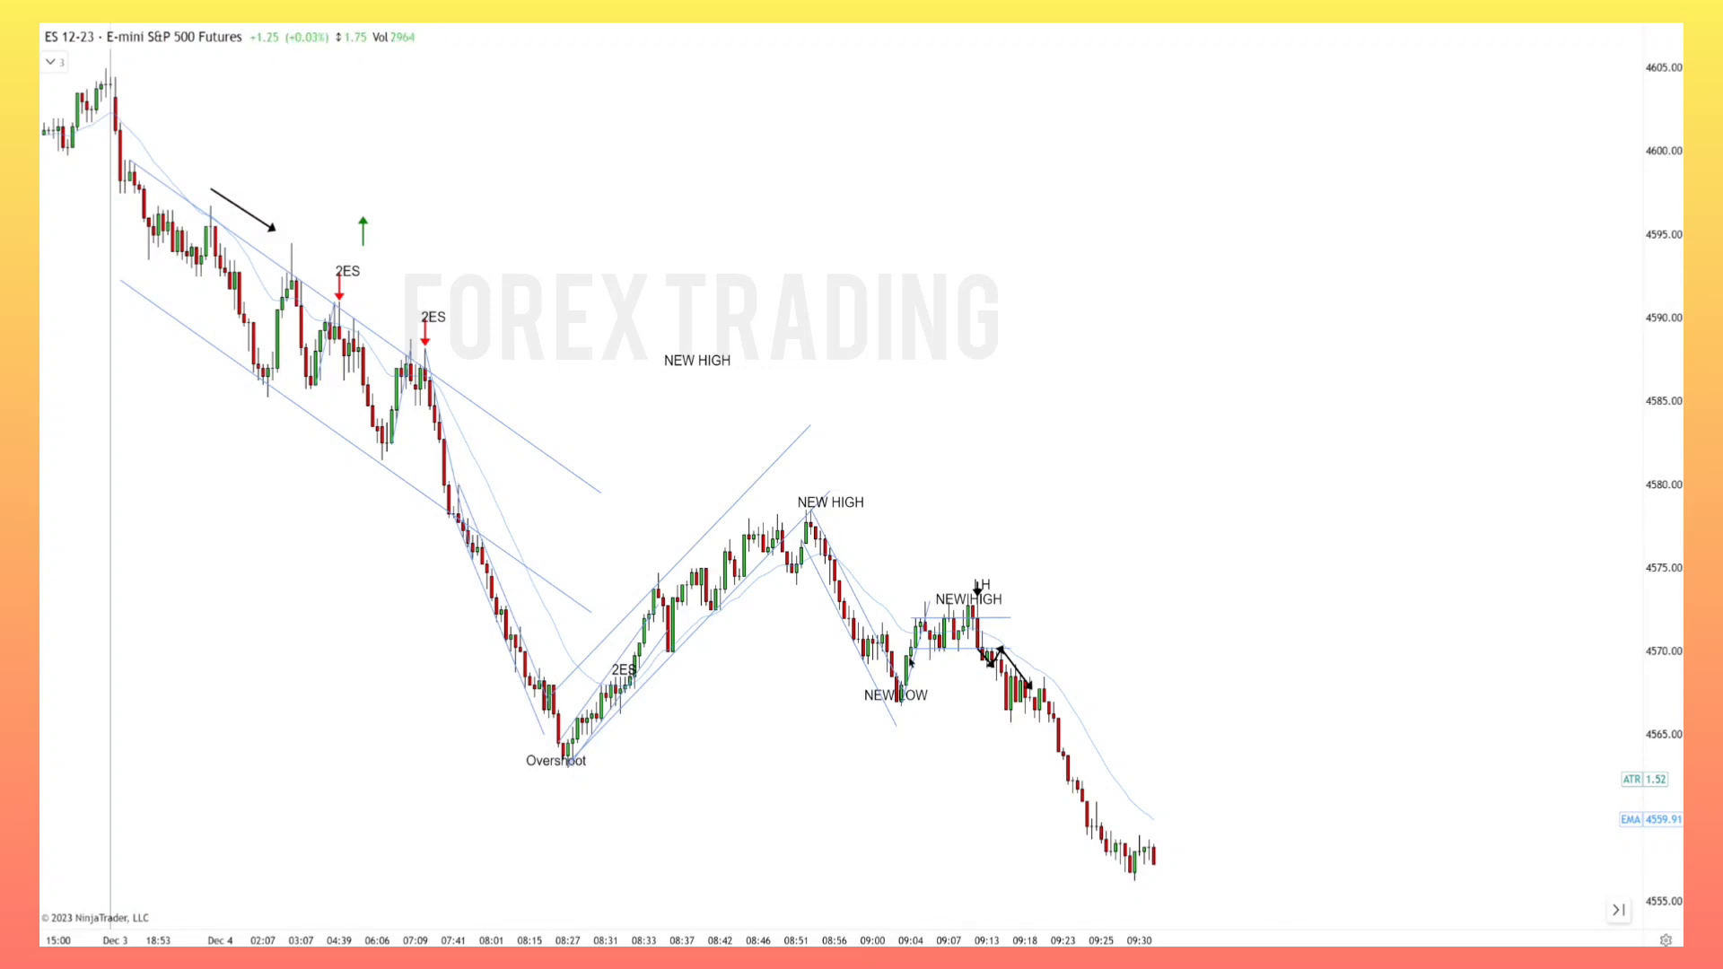
# Step: Put a copy of the NEW LOW label under the 09:28 low
pyautogui.moveTo(921, 698); pyautogui.dragTo(1106, 873)
pyautogui.hotkey('ctrl', 'c')
pyautogui.hotkey('ctrl', 'v')
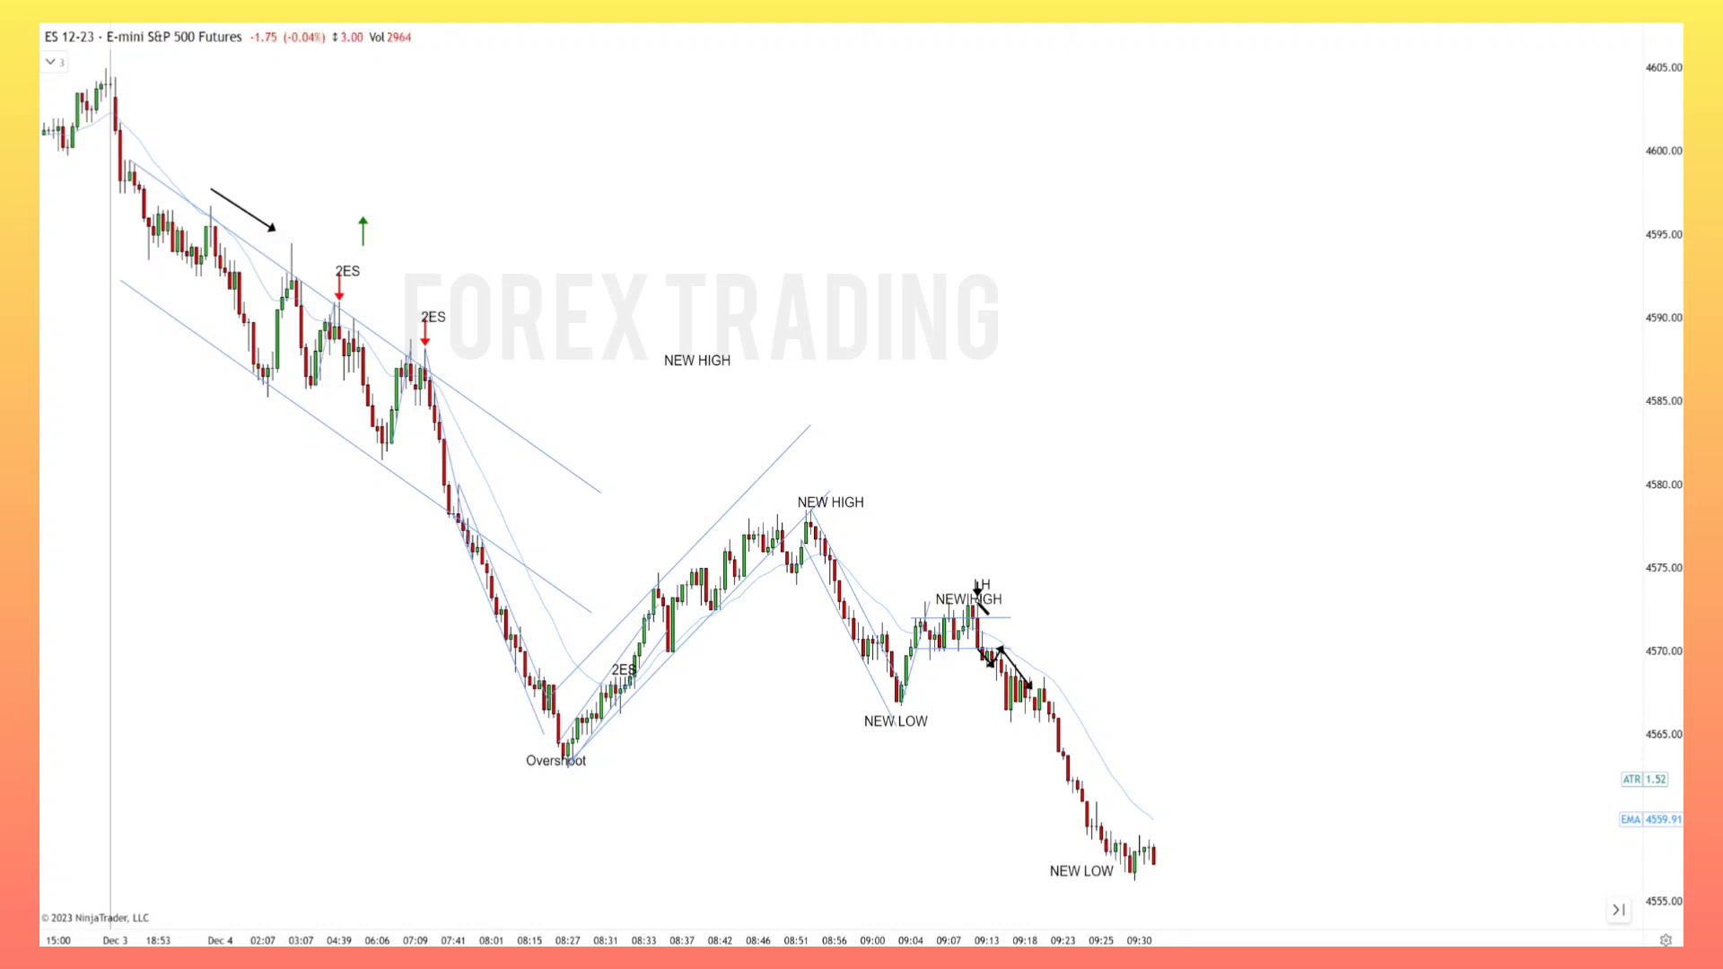
# Step: Draw a trend line down from the LH high and a parallel duplicate below, forming a falling channel
pyautogui.moveTo(979, 601)
pyautogui.mouseDown()
pyautogui.moveTo(1215, 908)
pyautogui.moveTo(1205, 896)
pyautogui.mouseUp()
pyautogui.hotkey('ctrl', 'c')
pyautogui.hotkey('ctrl', 'v')
pyautogui.moveTo(1069, 729); pyautogui.dragTo(1042, 766)
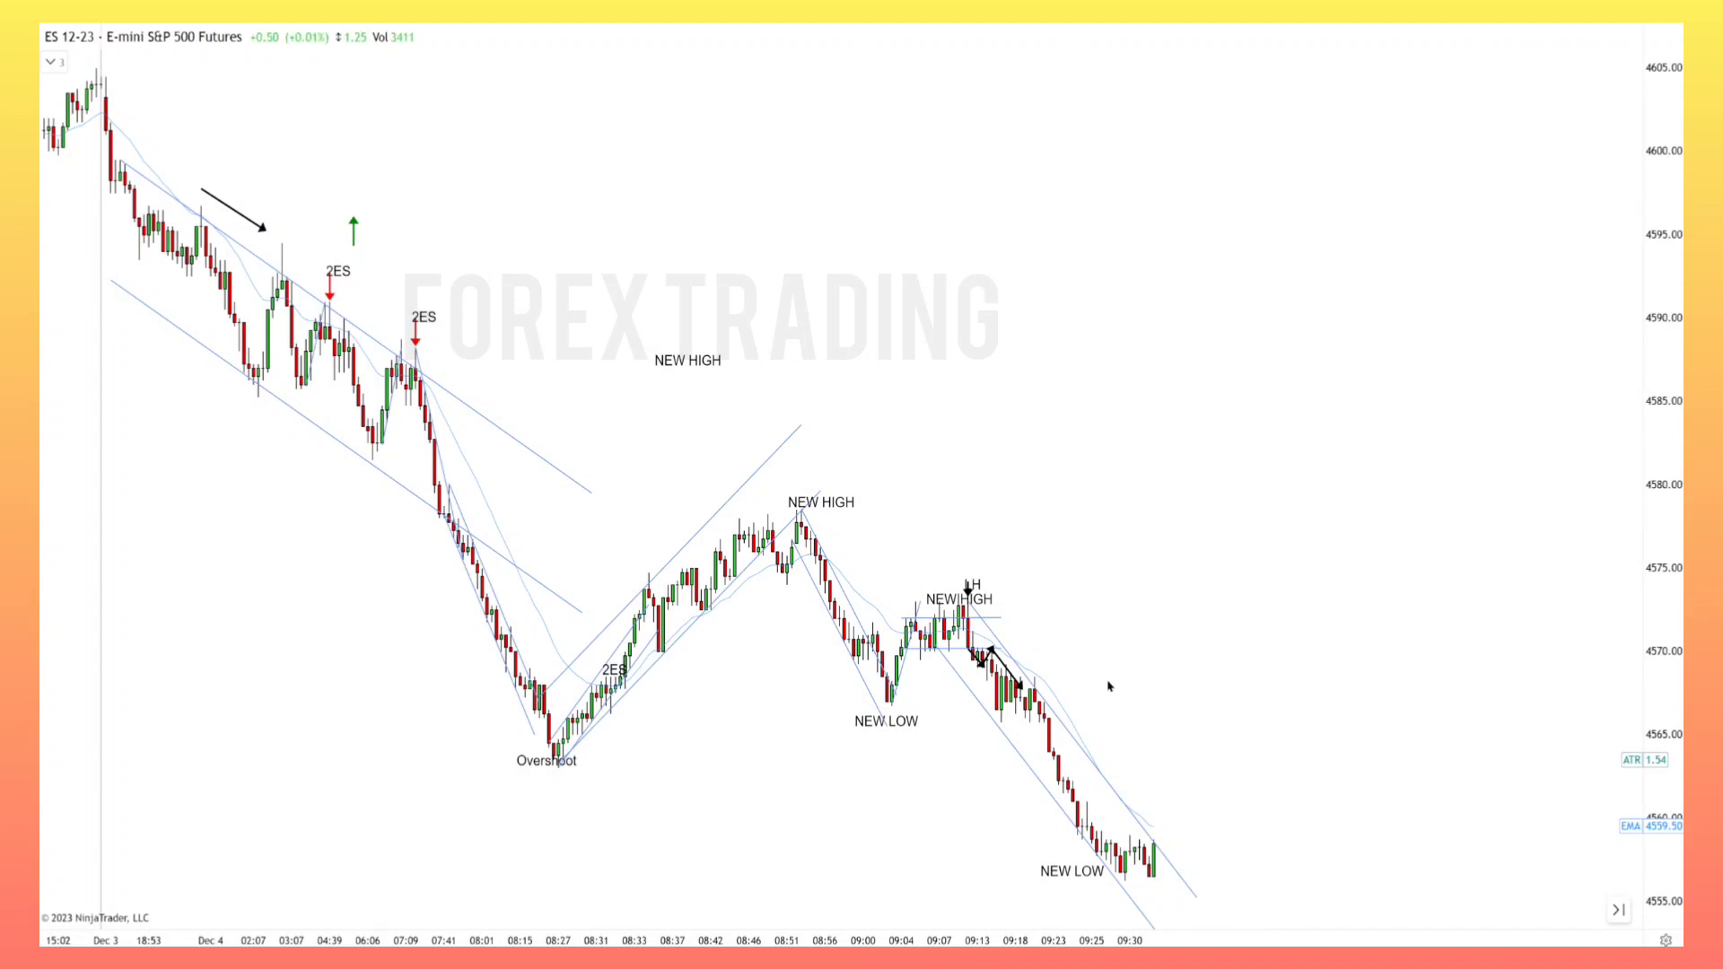
# Step: Draw a short rising line off the latest low and shift the latest NEW LOW label right
pyautogui.scroll(2, 1207, 810)
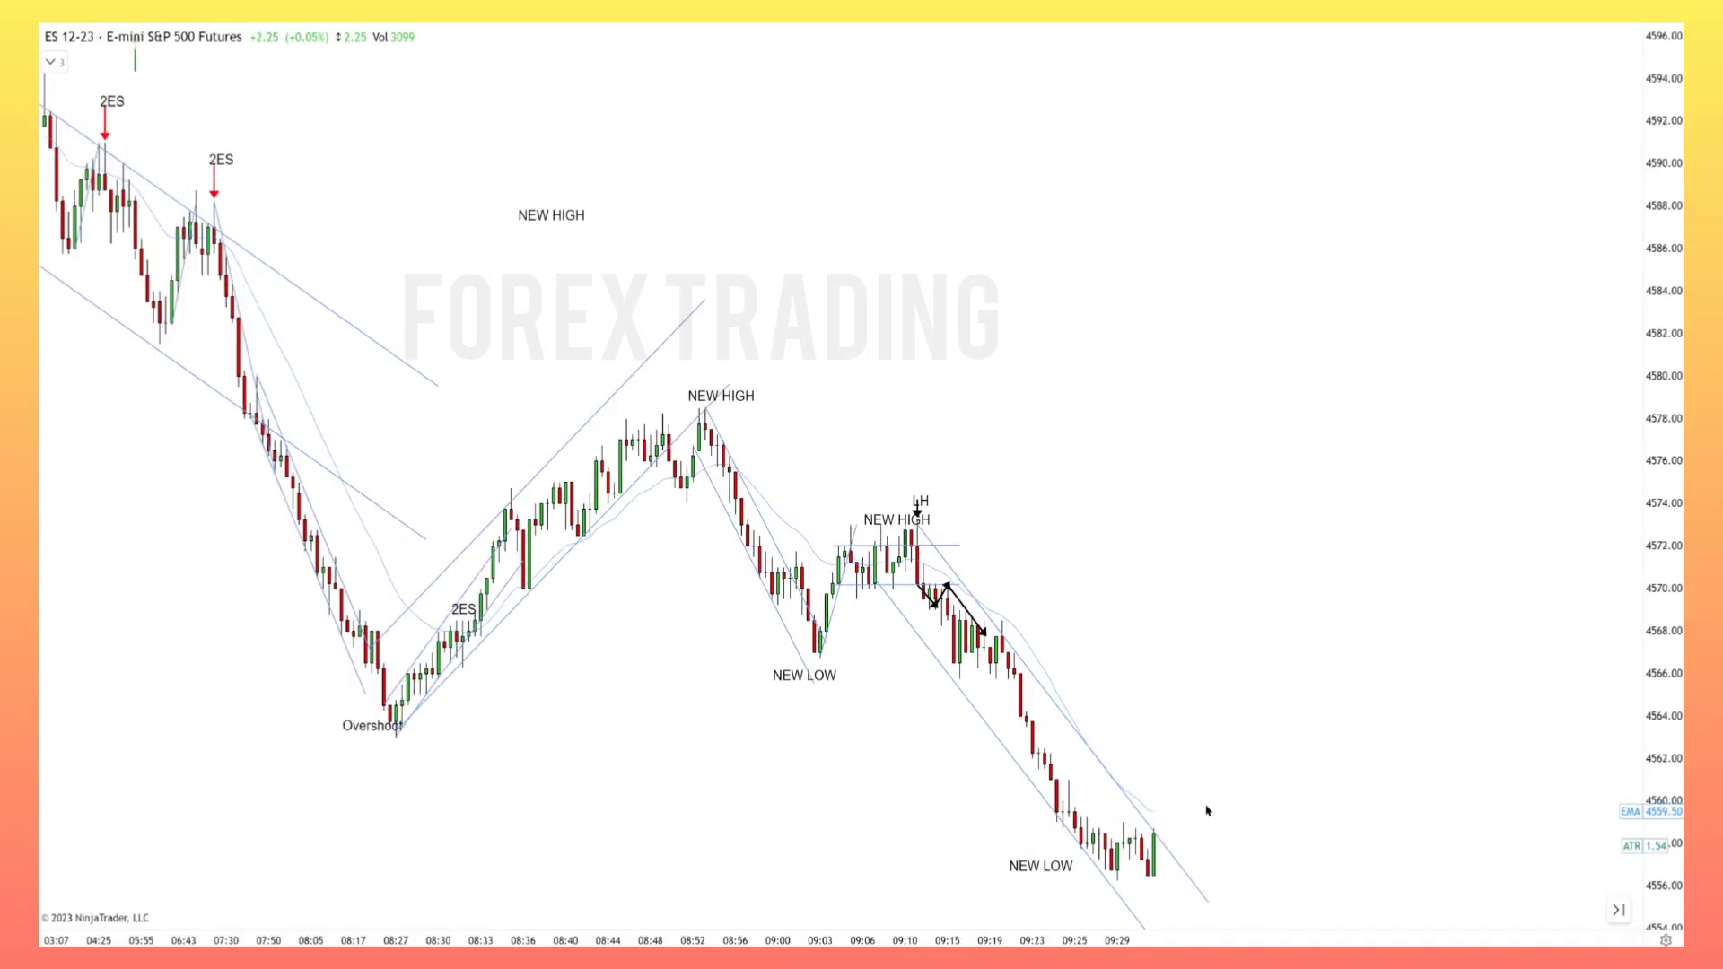
pyautogui.scroll(3, 1216, 809)
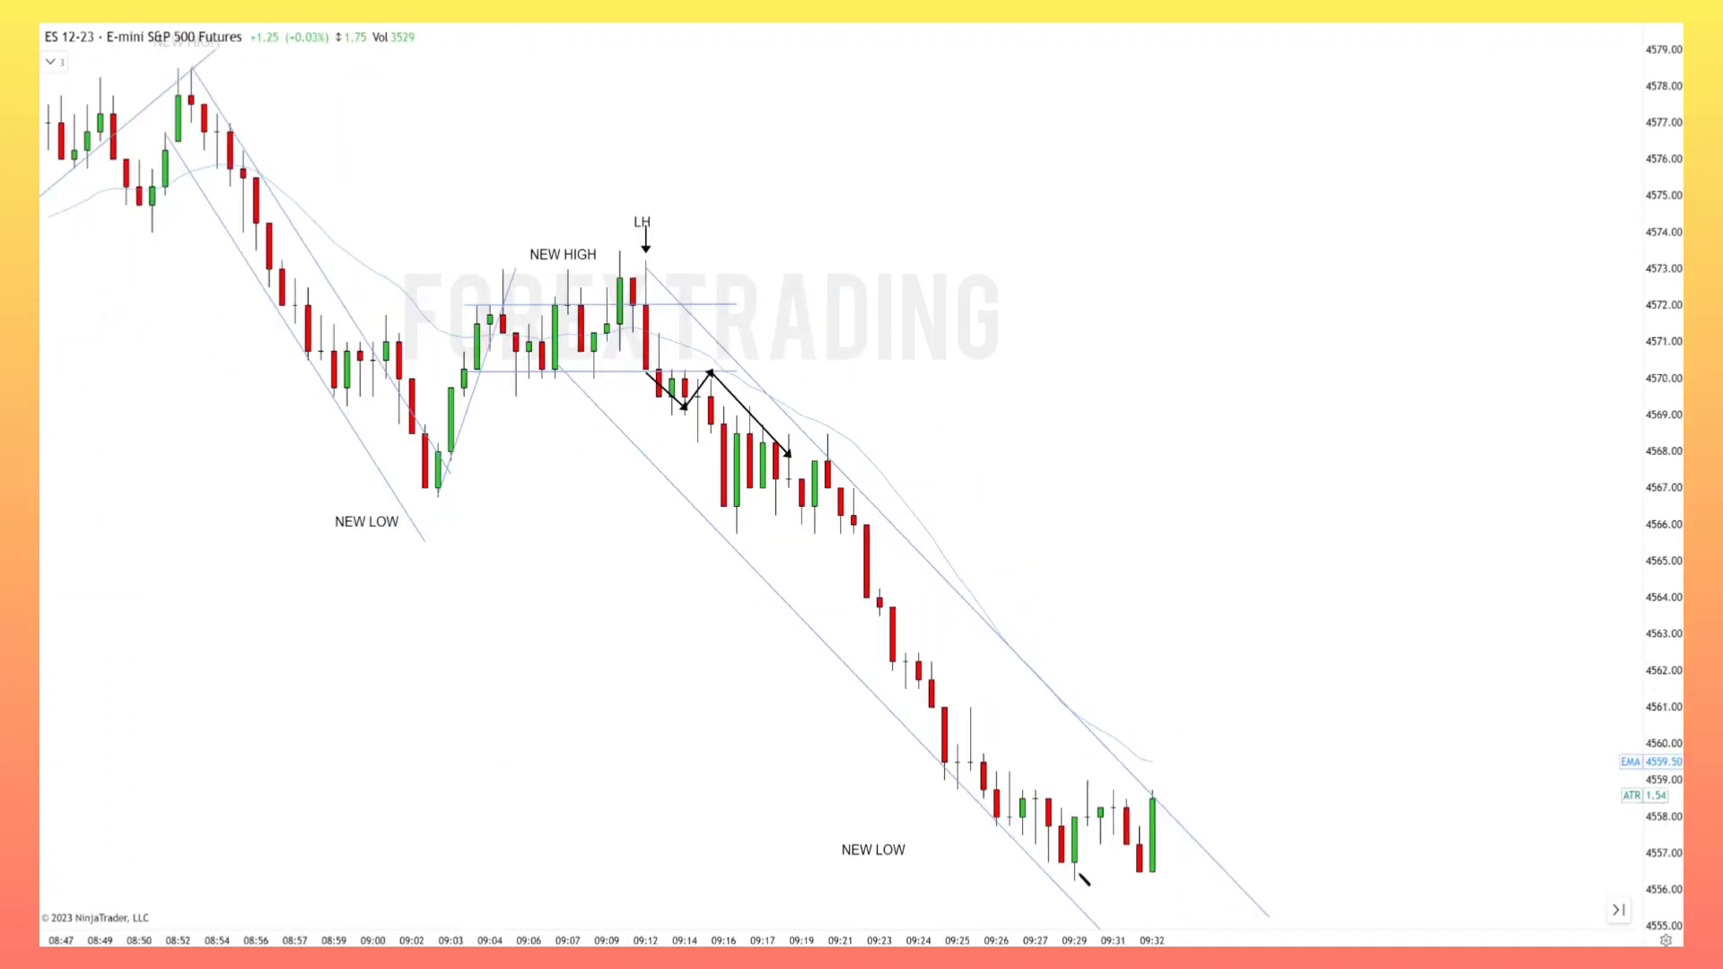
pyautogui.moveTo(1075, 877); pyautogui.dragTo(1128, 807)
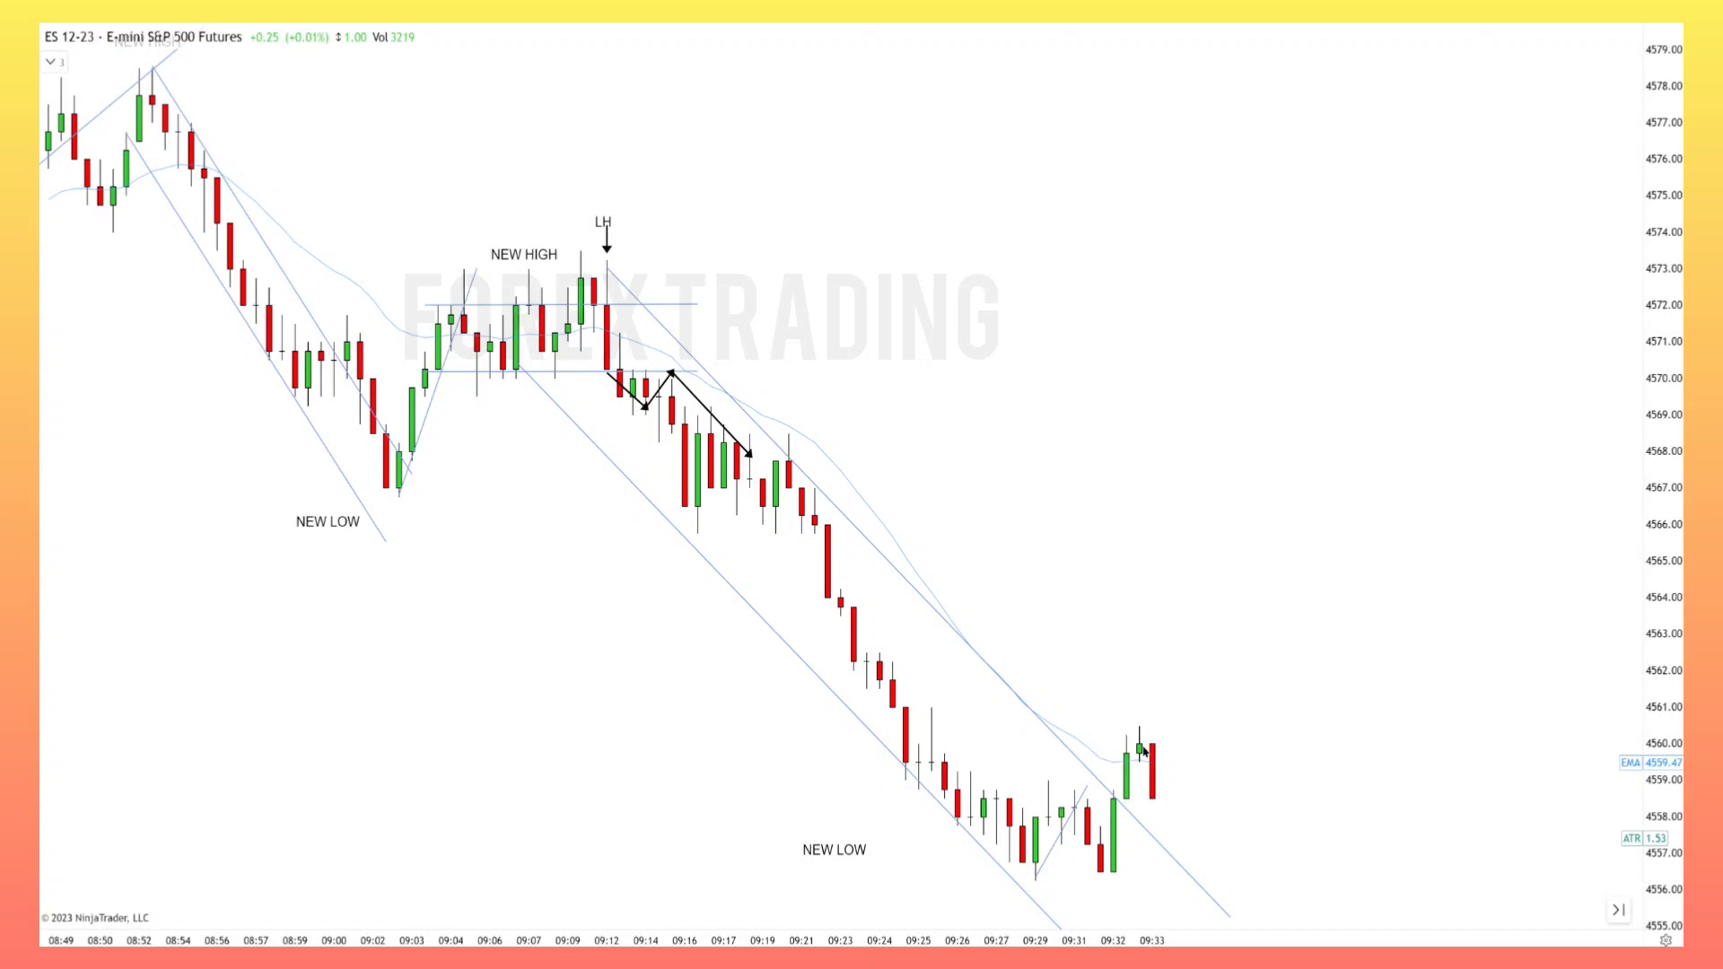
pyautogui.moveTo(840, 851); pyautogui.dragTo(906, 858)
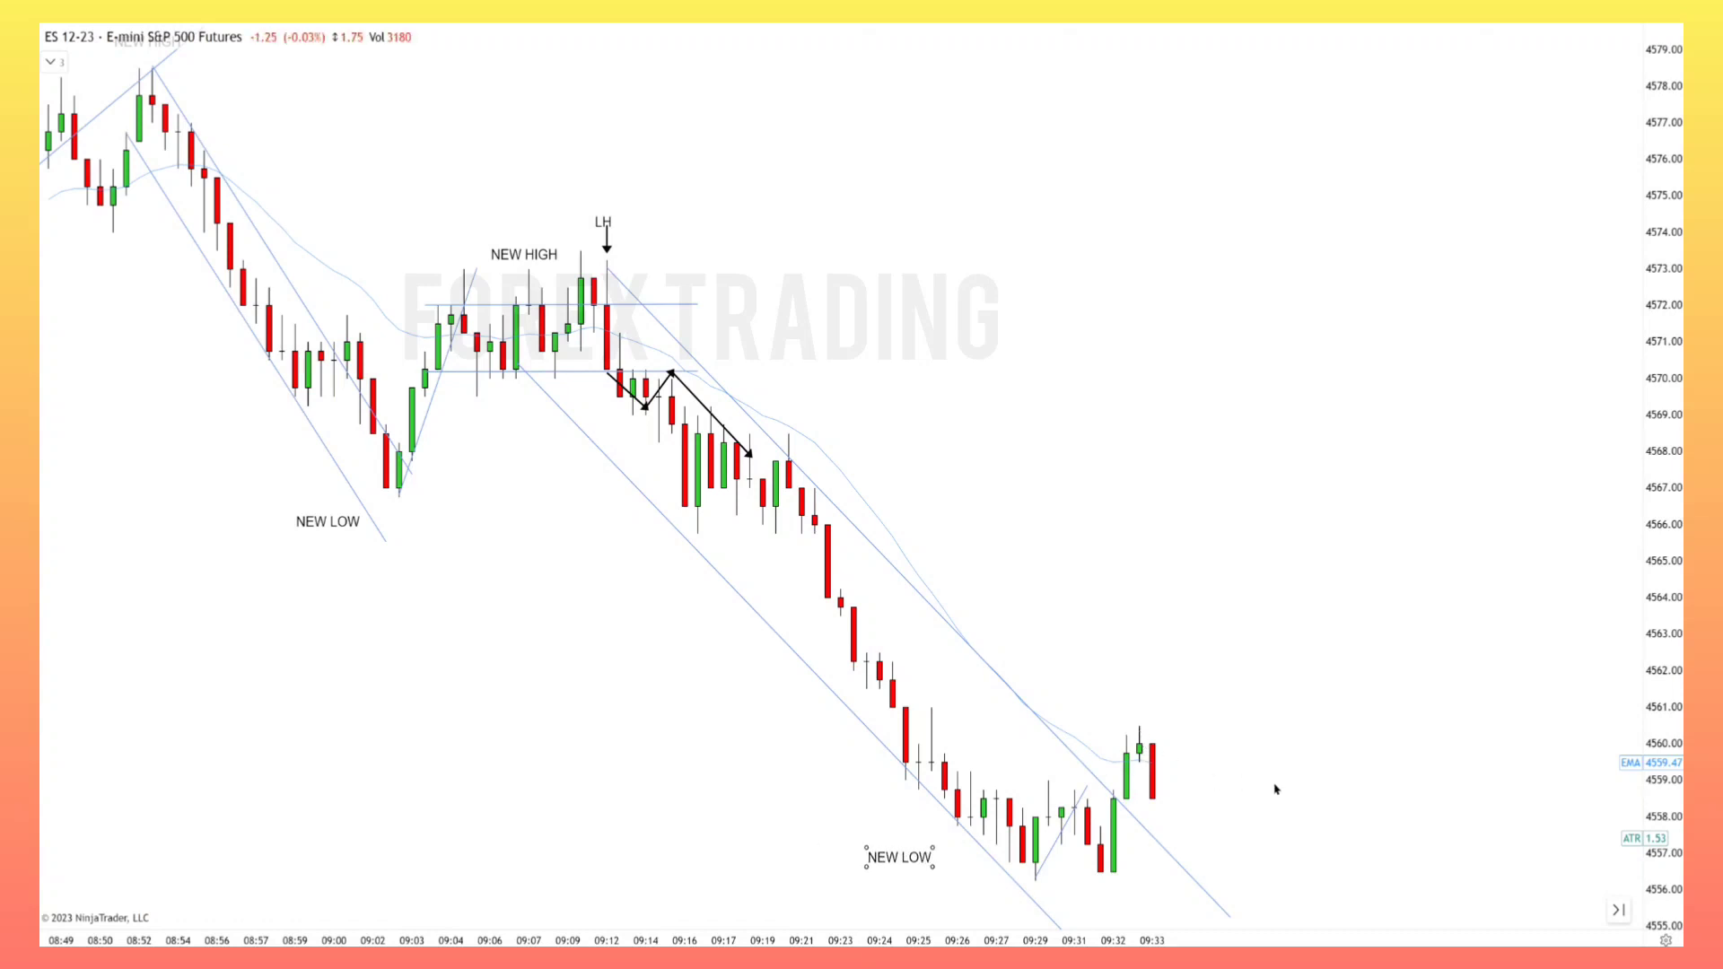
pyautogui.click(1335, 789)
# Step: Draw horizontal lines along the small range top and recent lows, then place the FBO label and down arrow
pyautogui.moveTo(1010, 799); pyautogui.dragTo(1113, 799)
pyautogui.moveTo(1010, 873); pyautogui.dragTo(1165, 872)
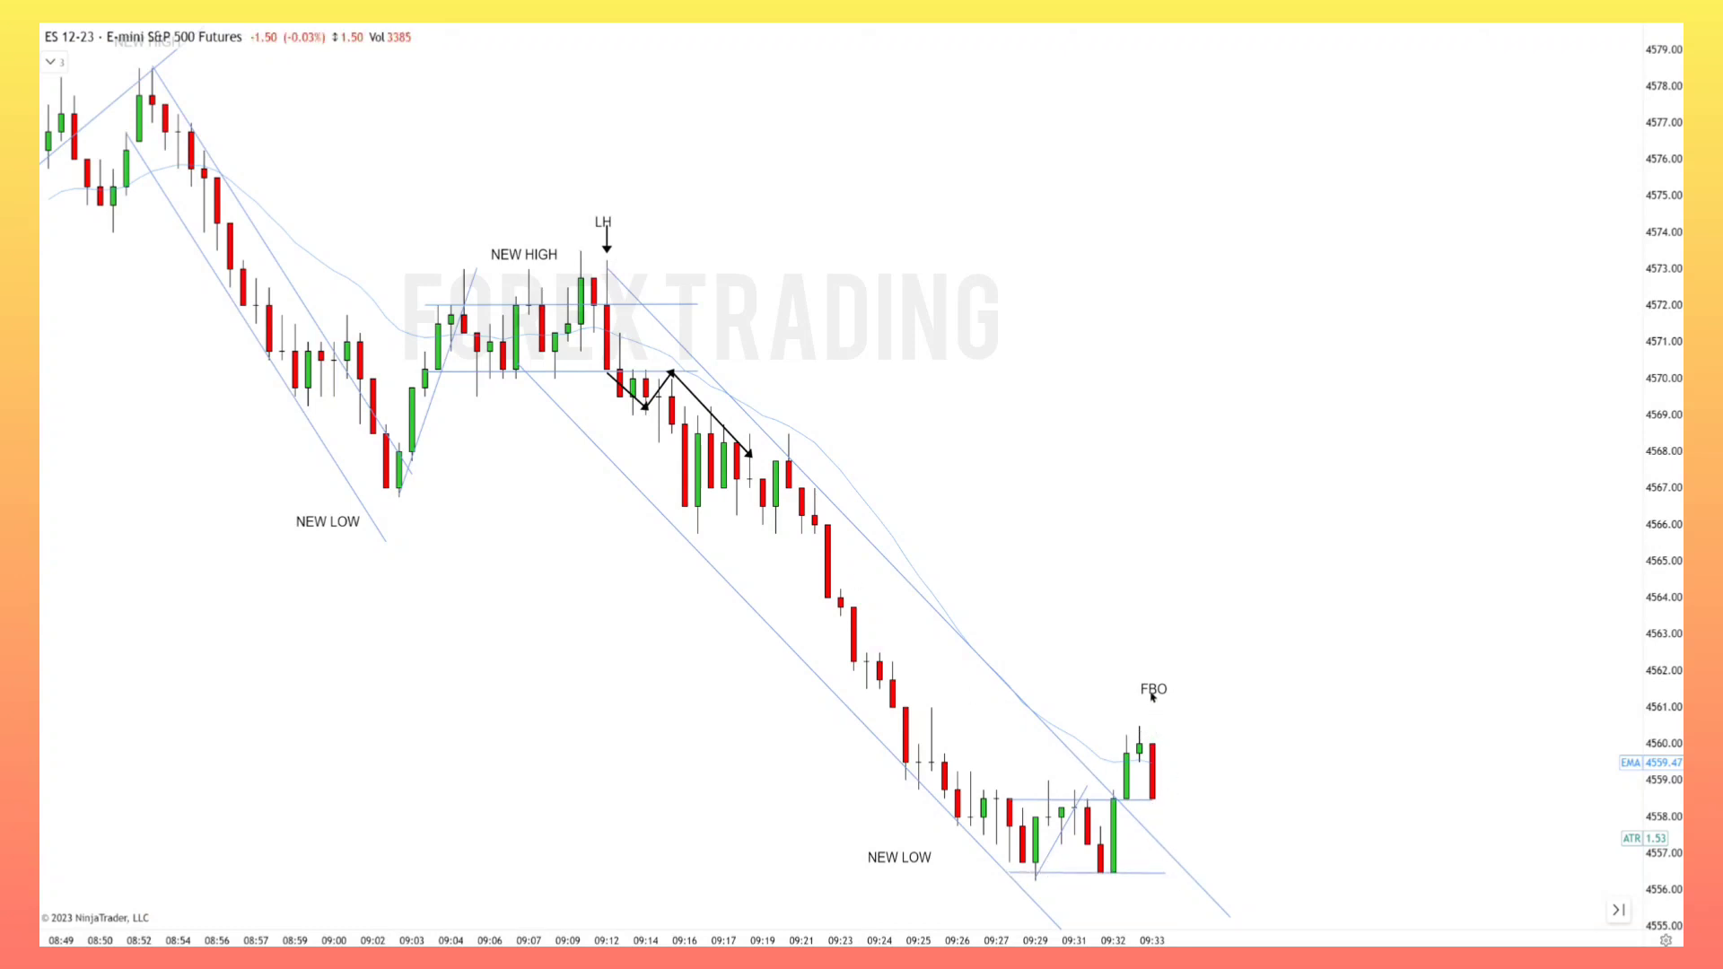
pyautogui.moveTo(1151, 693); pyautogui.dragTo(1203, 691)
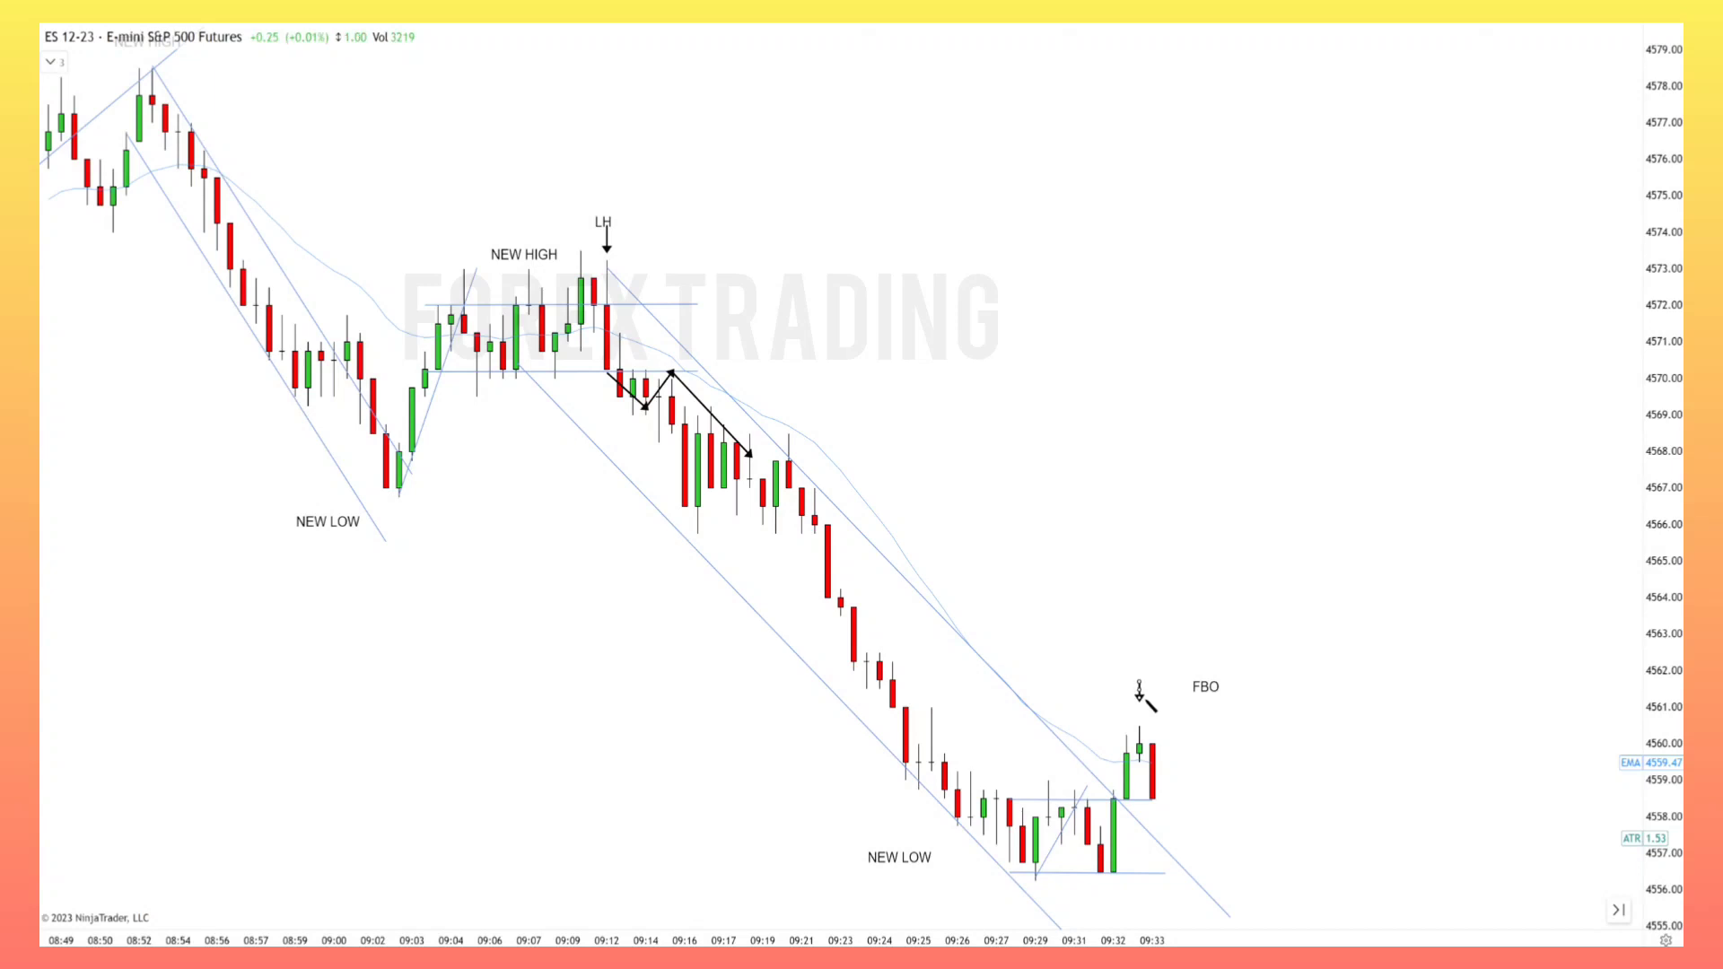
pyautogui.click(1140, 718)
# Step: Lift the FBO label above its arrow and draw a small rising channel under the bars after 09:53
pyautogui.moveTo(1201, 697); pyautogui.dragTo(1138, 679)
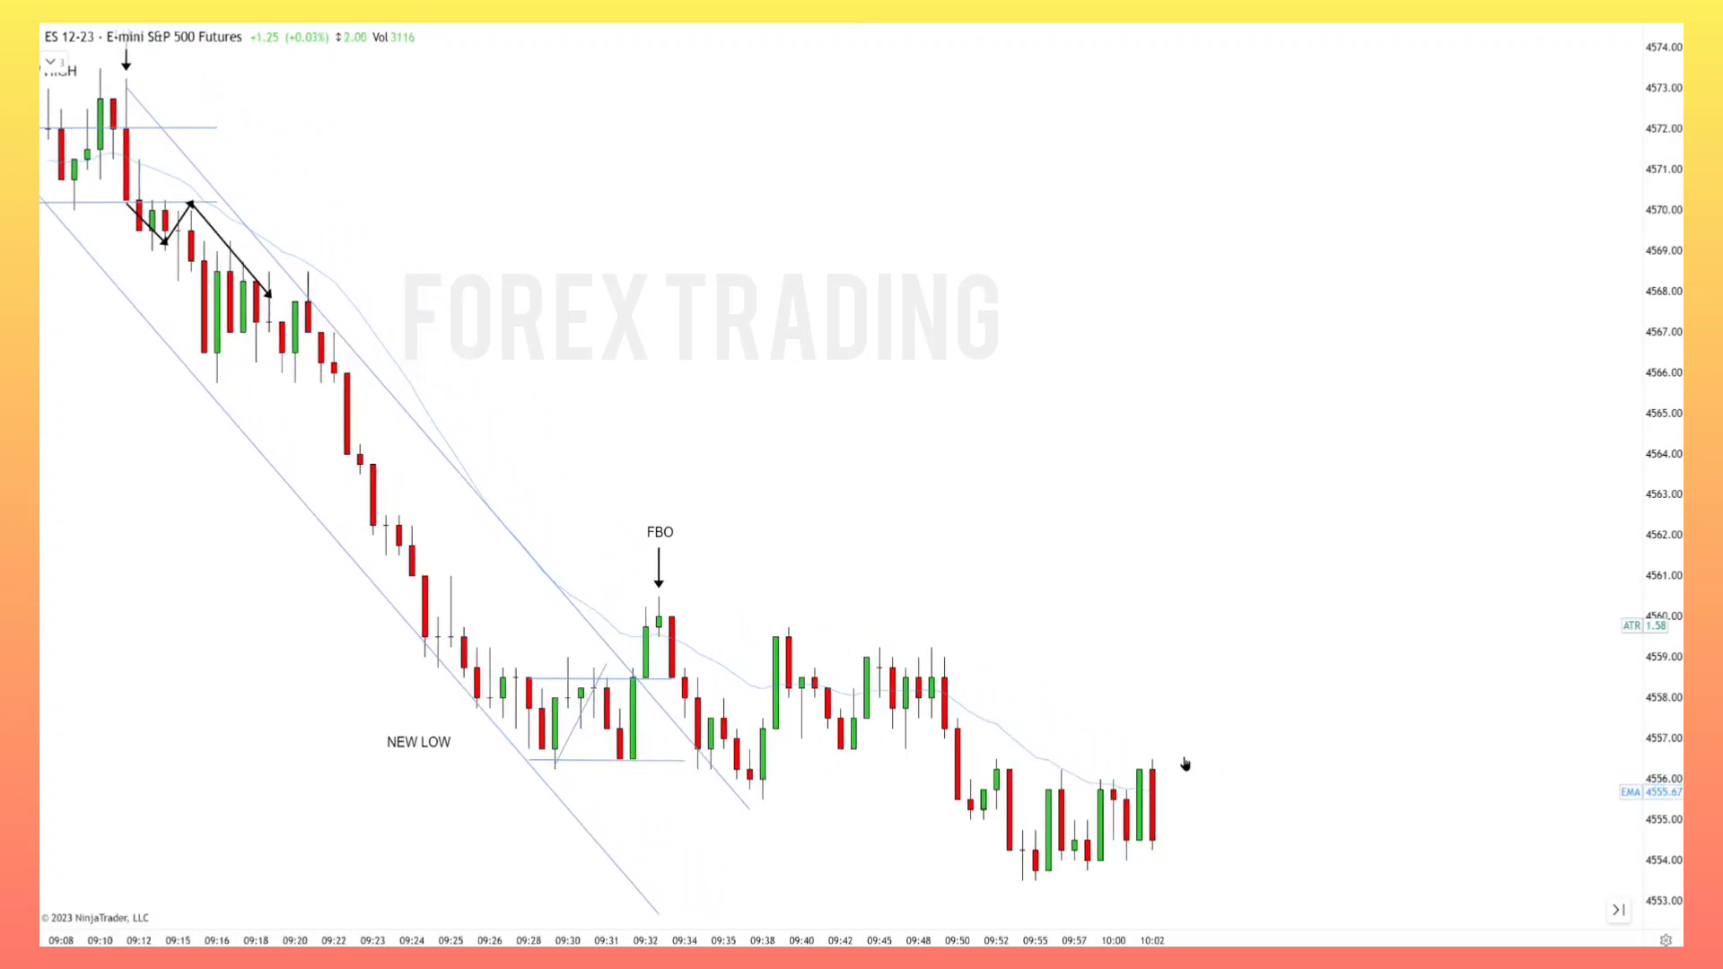
pyautogui.moveTo(1012, 884); pyautogui.dragTo(1230, 815)
pyautogui.click(1150, 748)
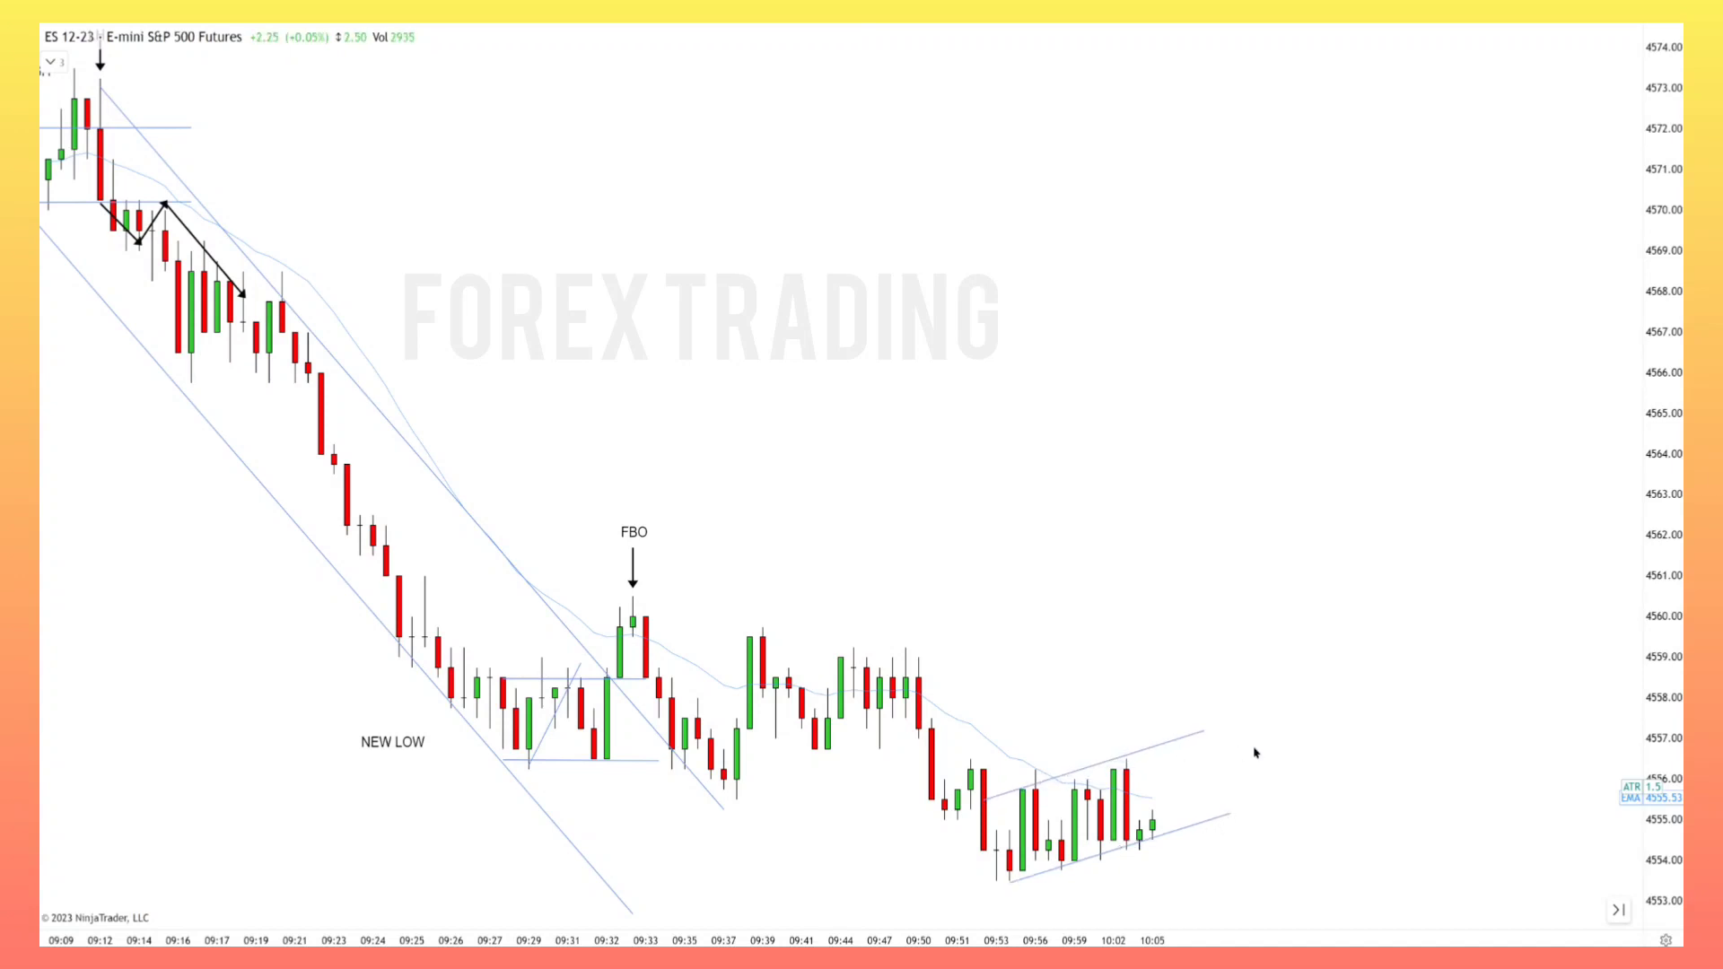
pyautogui.scroll(-2, 1135, 767)
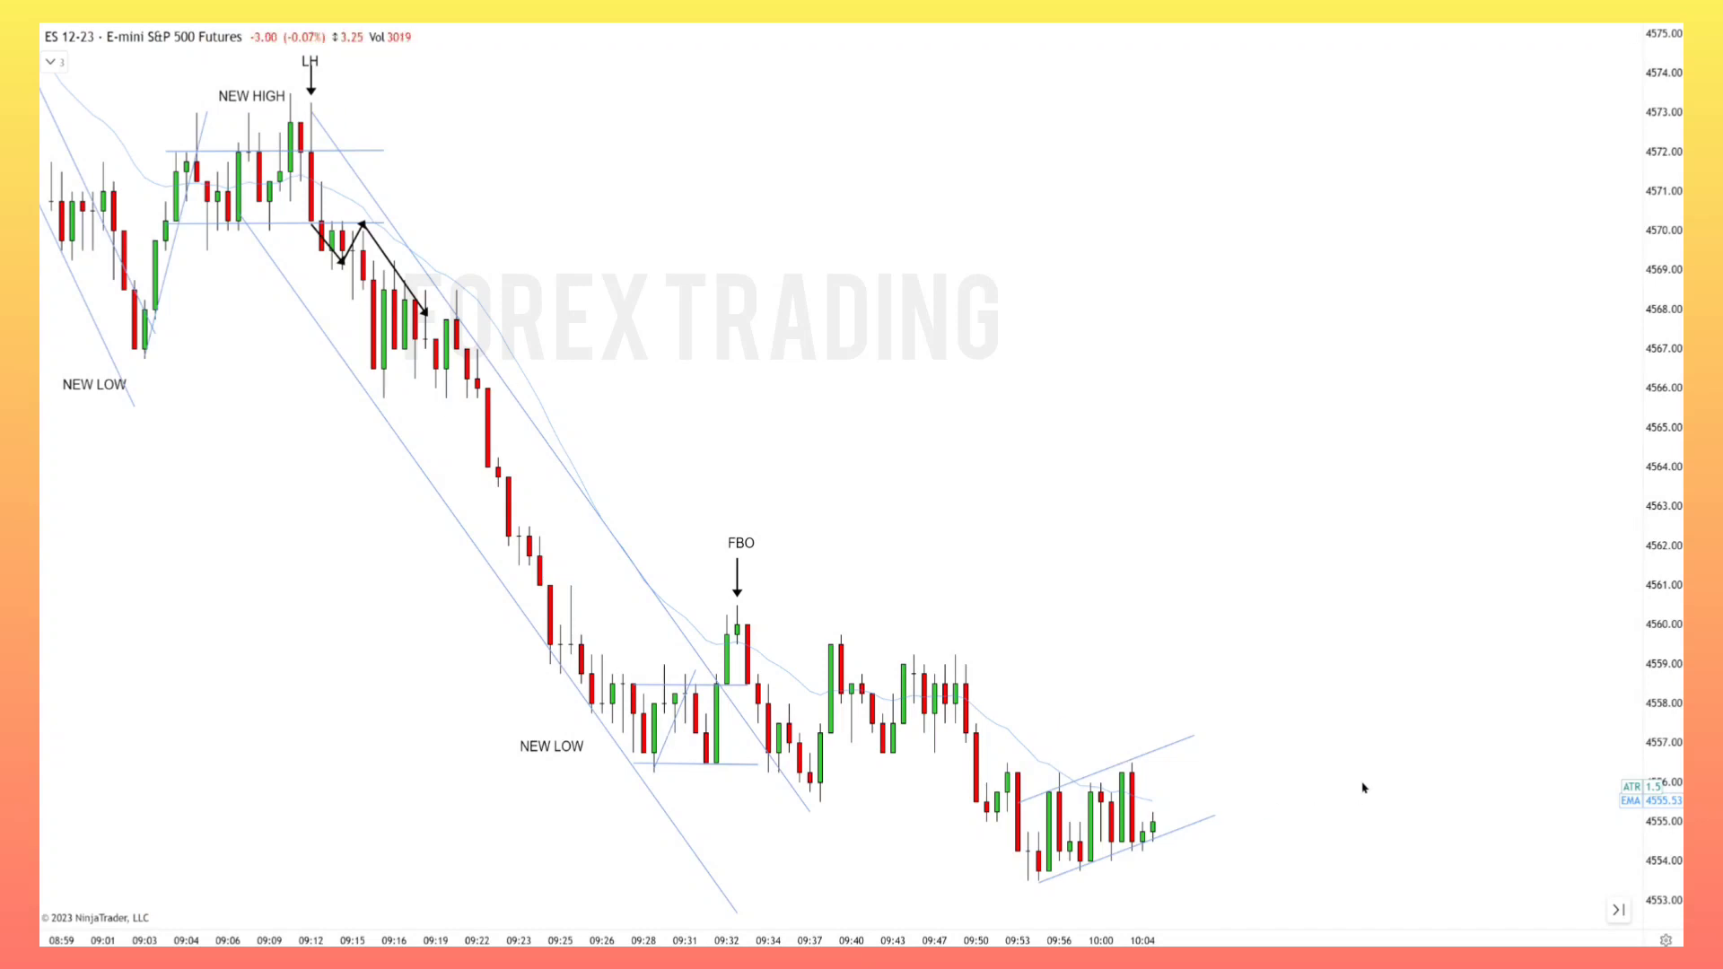
pyautogui.scroll(-3, 1337, 786)
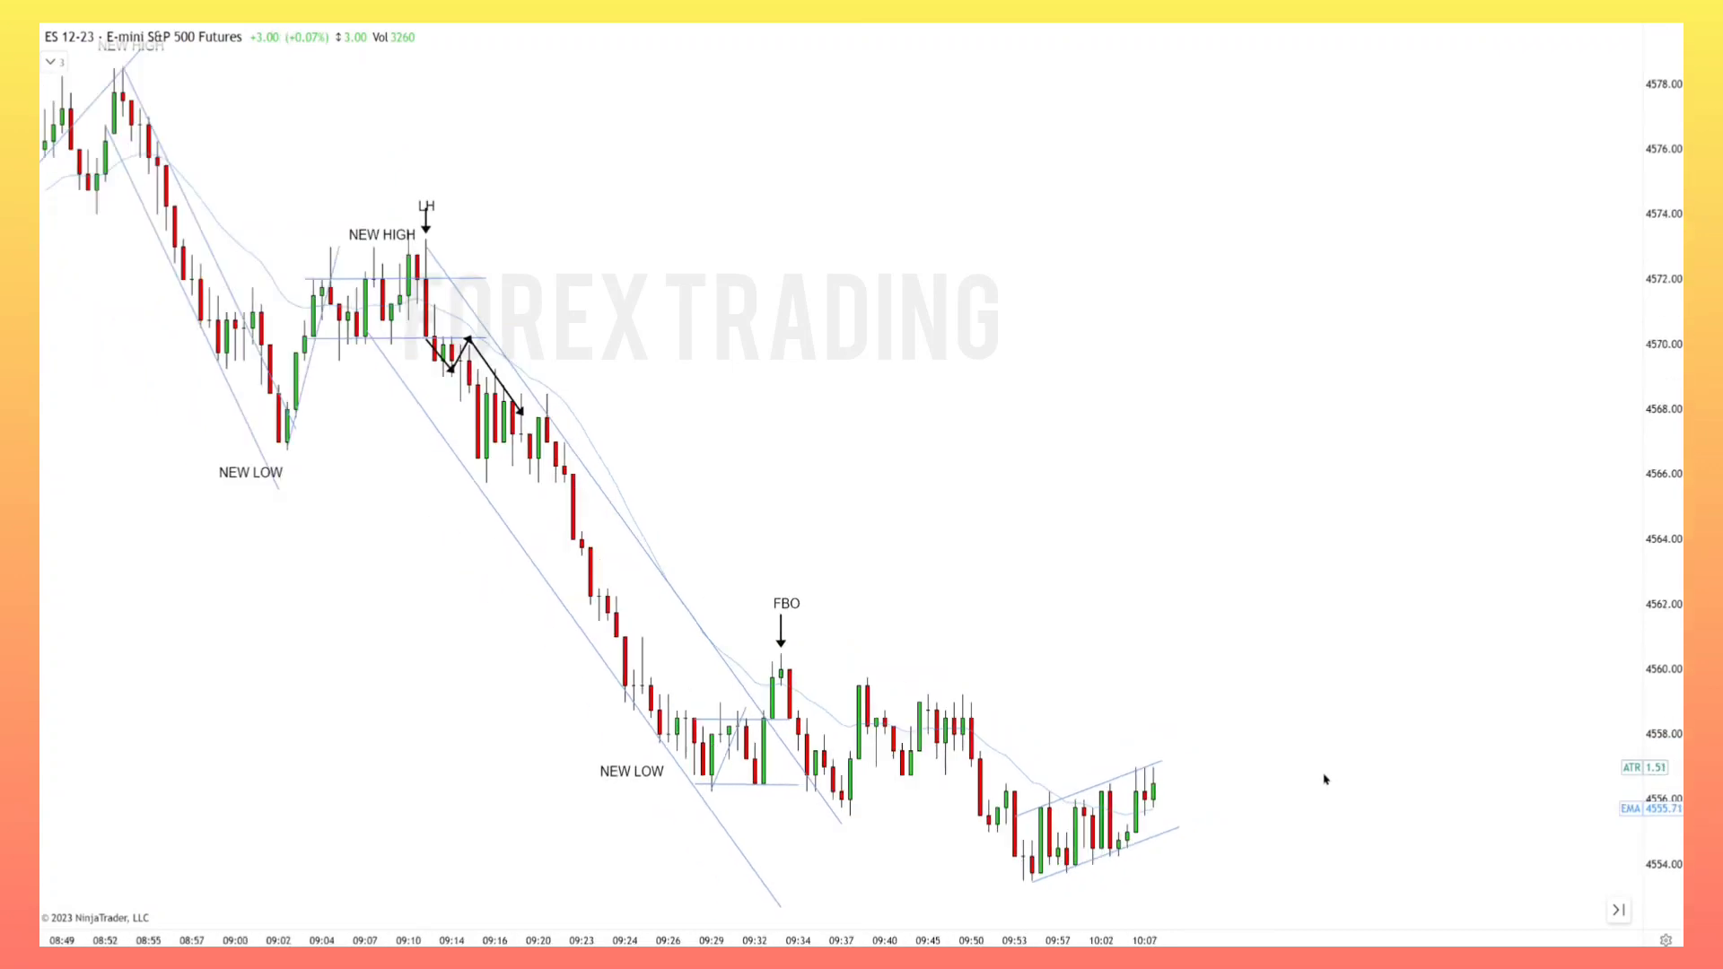
pyautogui.scroll(-4, 1325, 780)
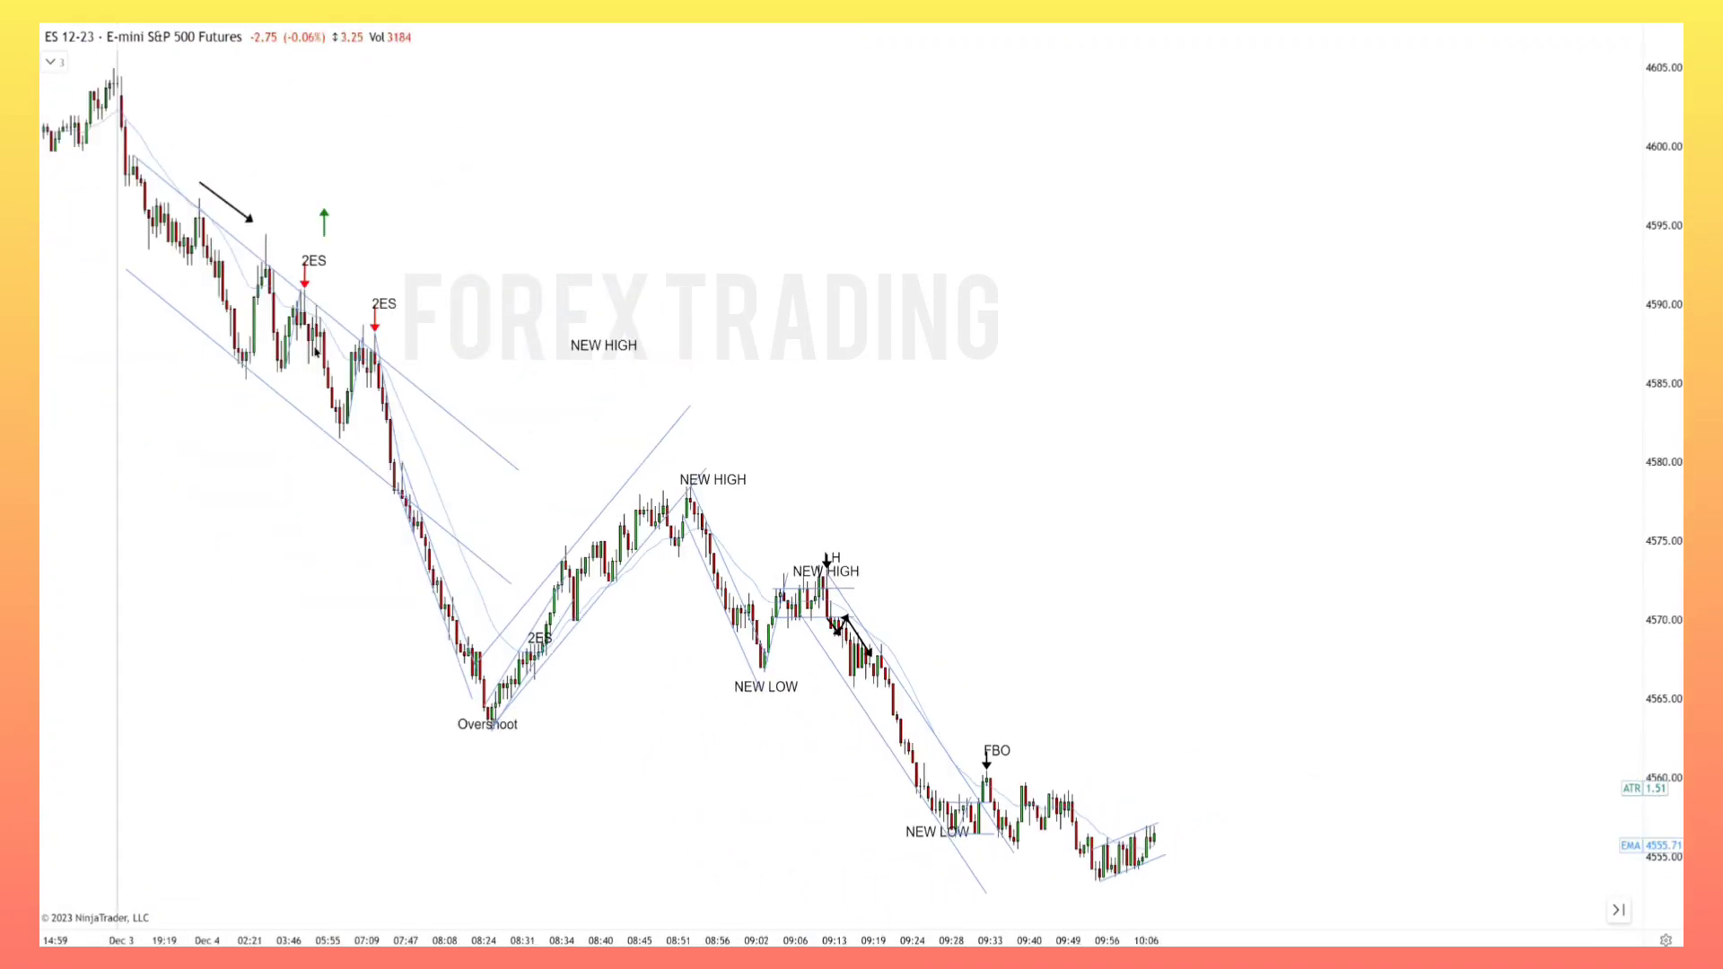
pyautogui.moveTo(130, 154); pyautogui.dragTo(868, 597)
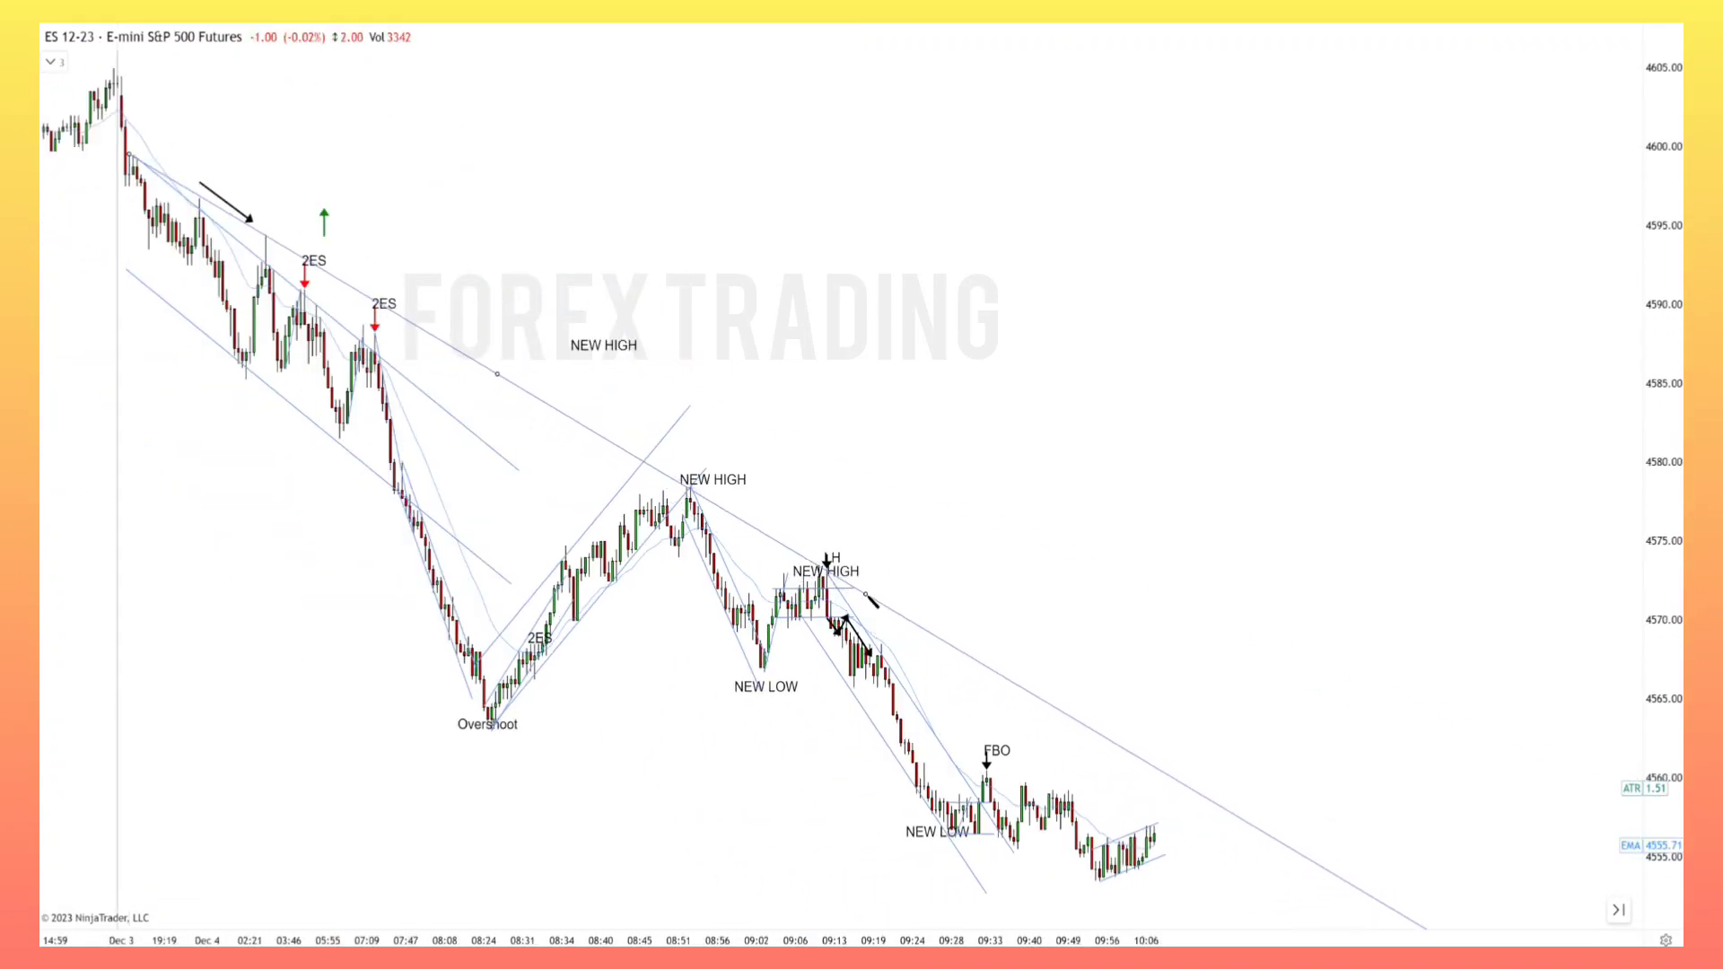
pyautogui.click(858, 844)
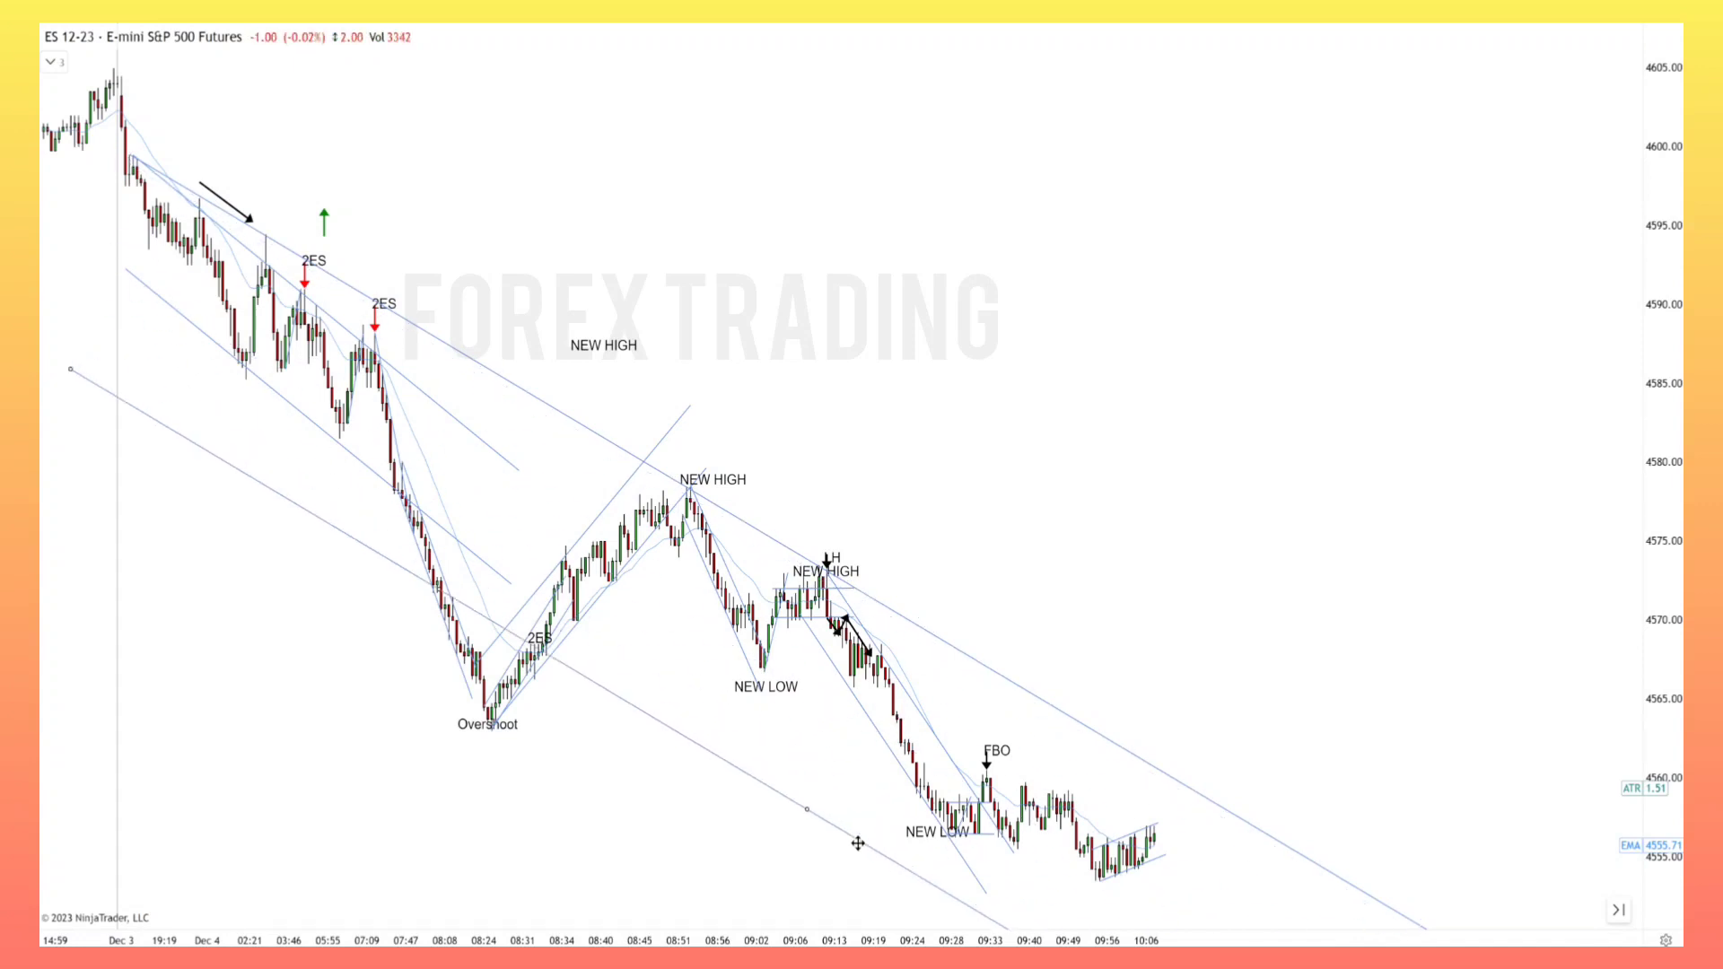
pyautogui.moveTo(858, 844); pyautogui.dragTo(786, 892)
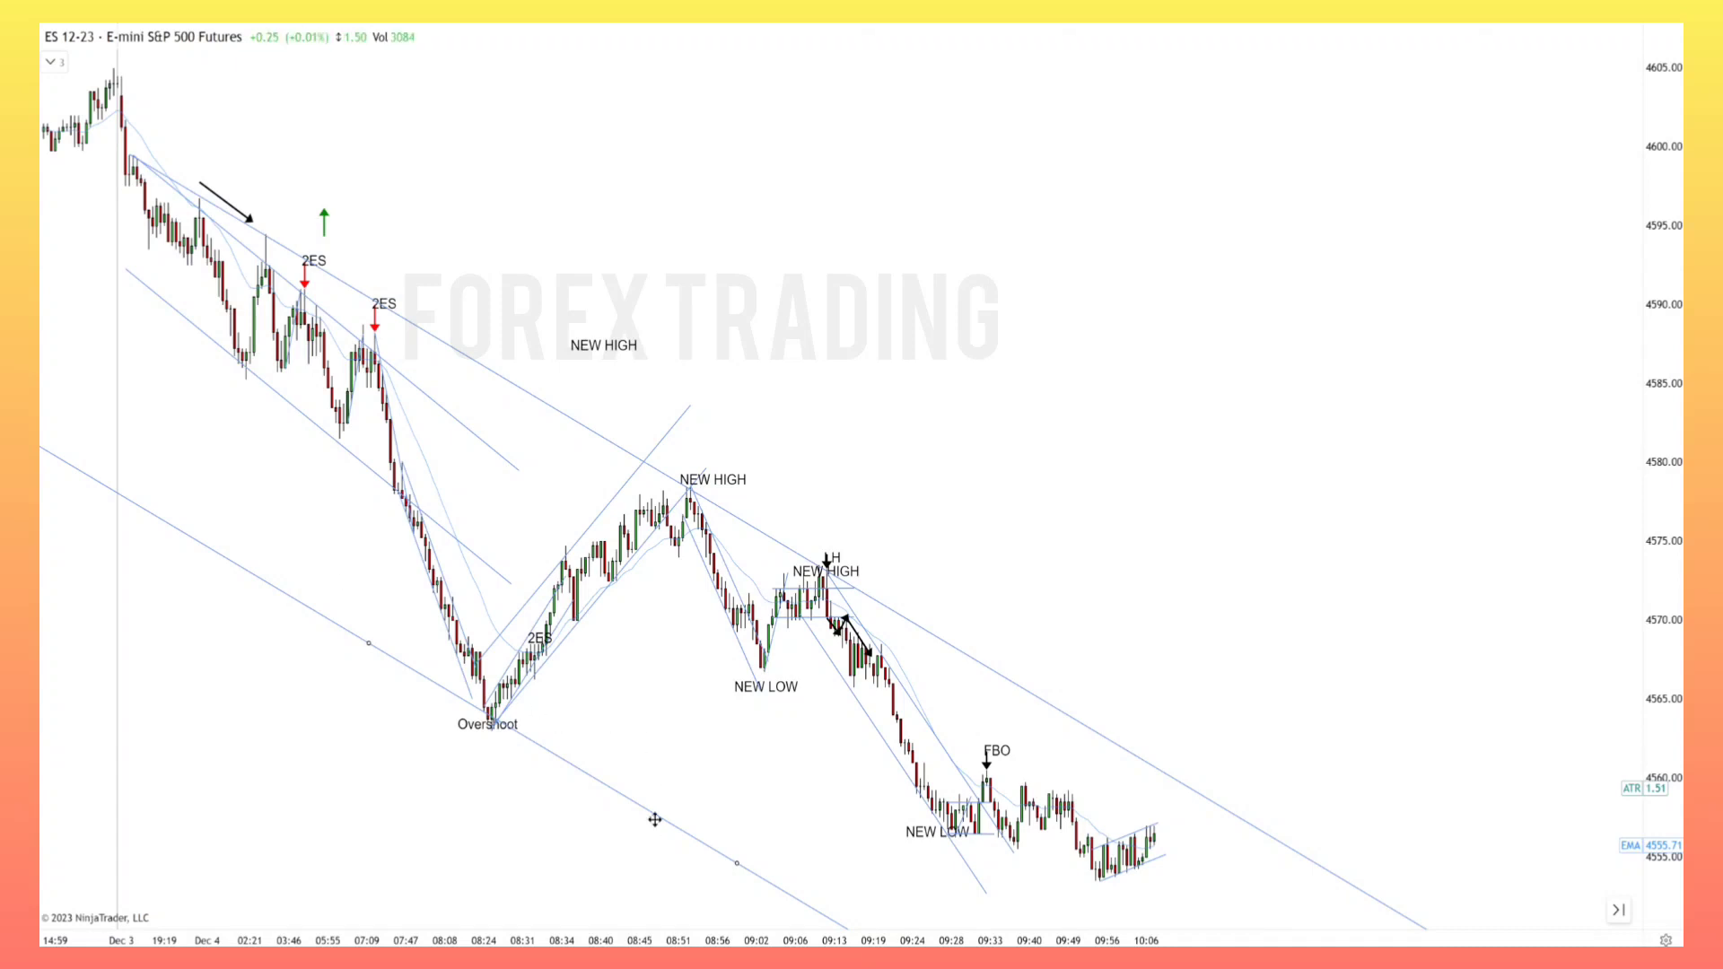
pyautogui.click(969, 658)
pyautogui.press('Delete')
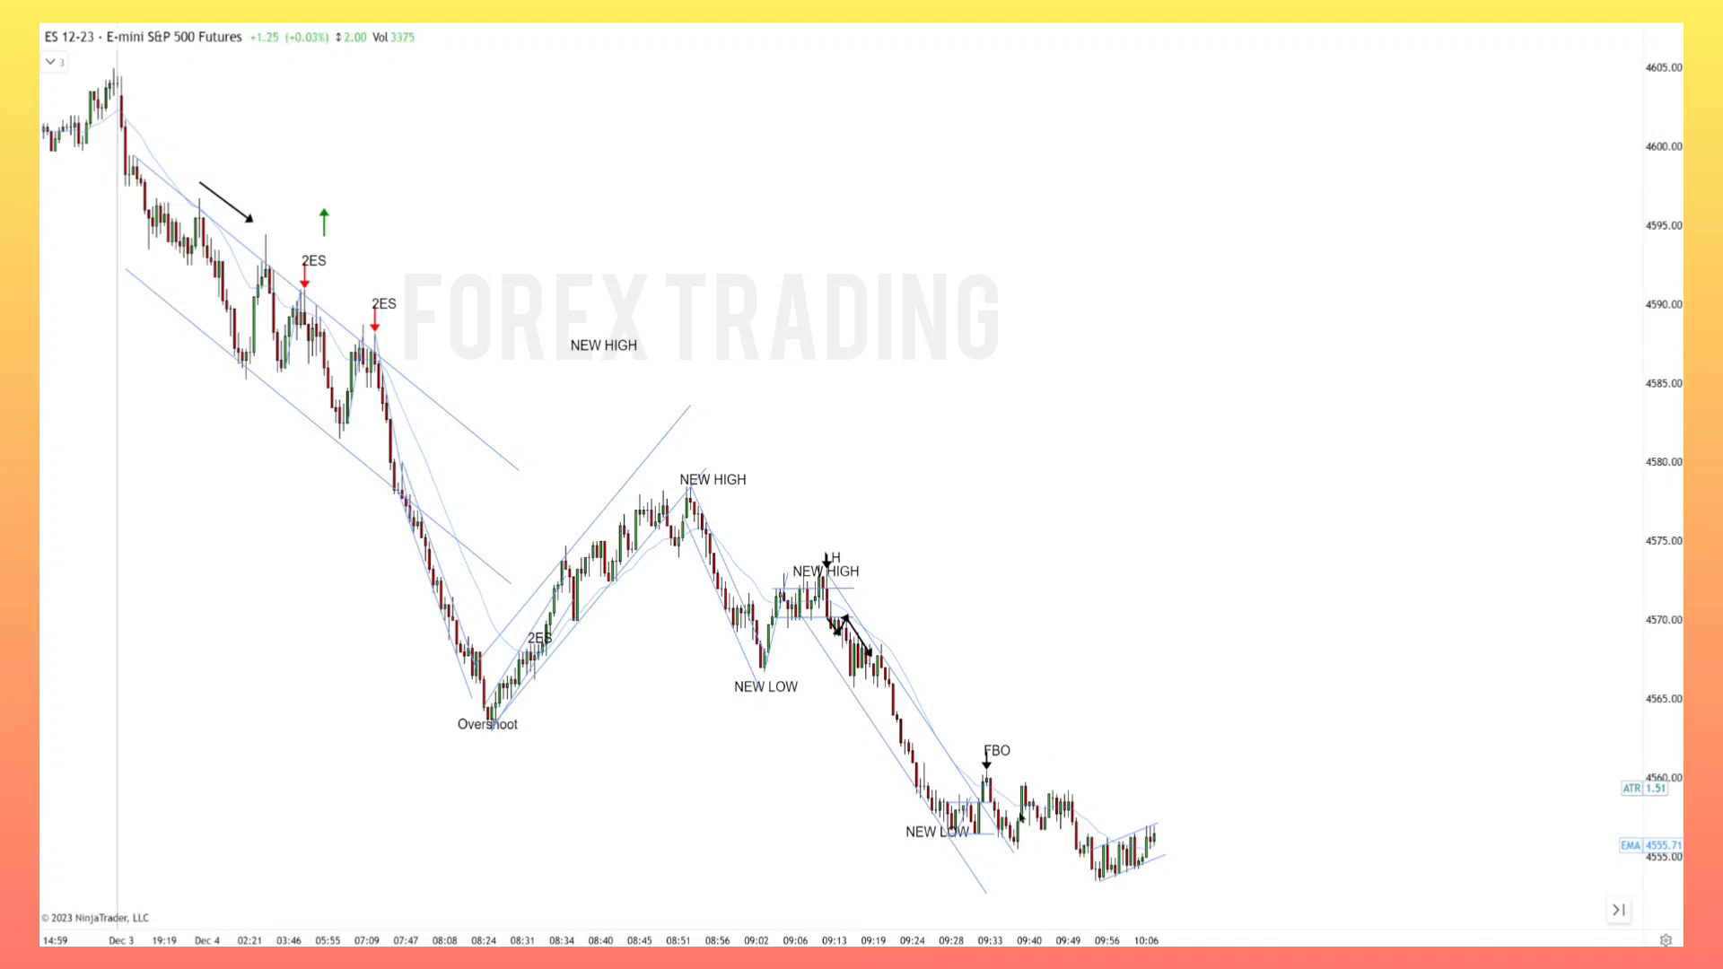
# Step: Draw an extended horizontal line along the range bottom and a steep trend line up from the 10:13 low
pyautogui.scroll(5, 1301, 827)
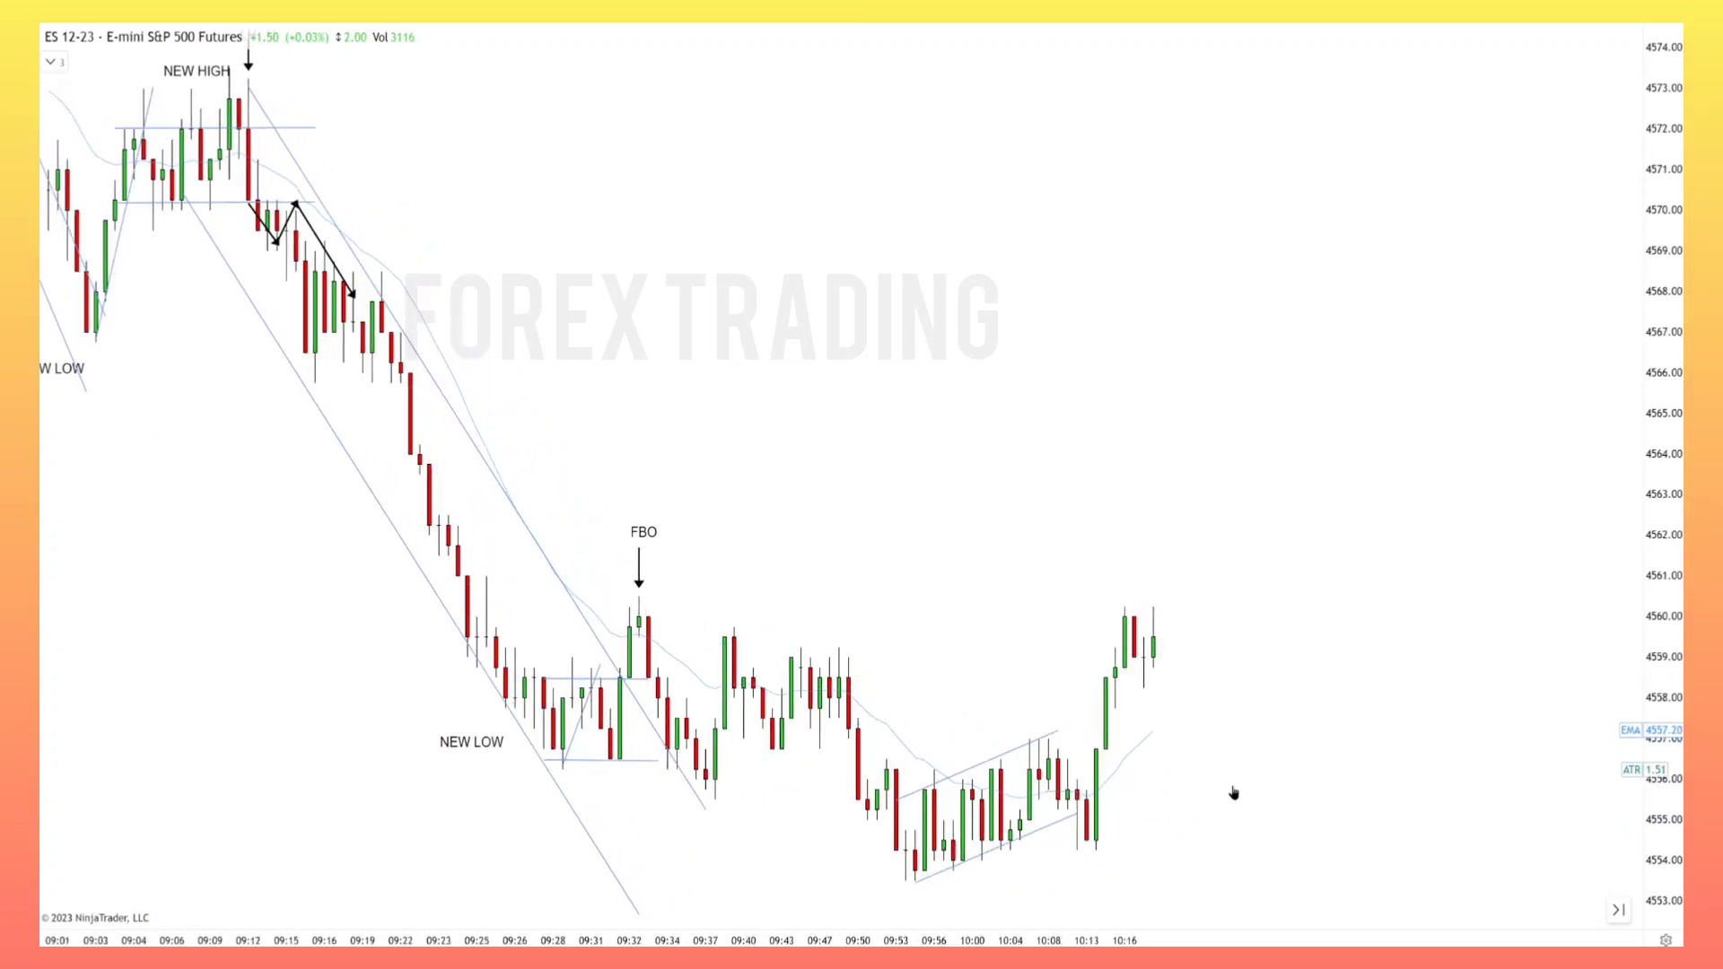
pyautogui.moveTo(553, 835); pyautogui.dragTo(1586, 832)
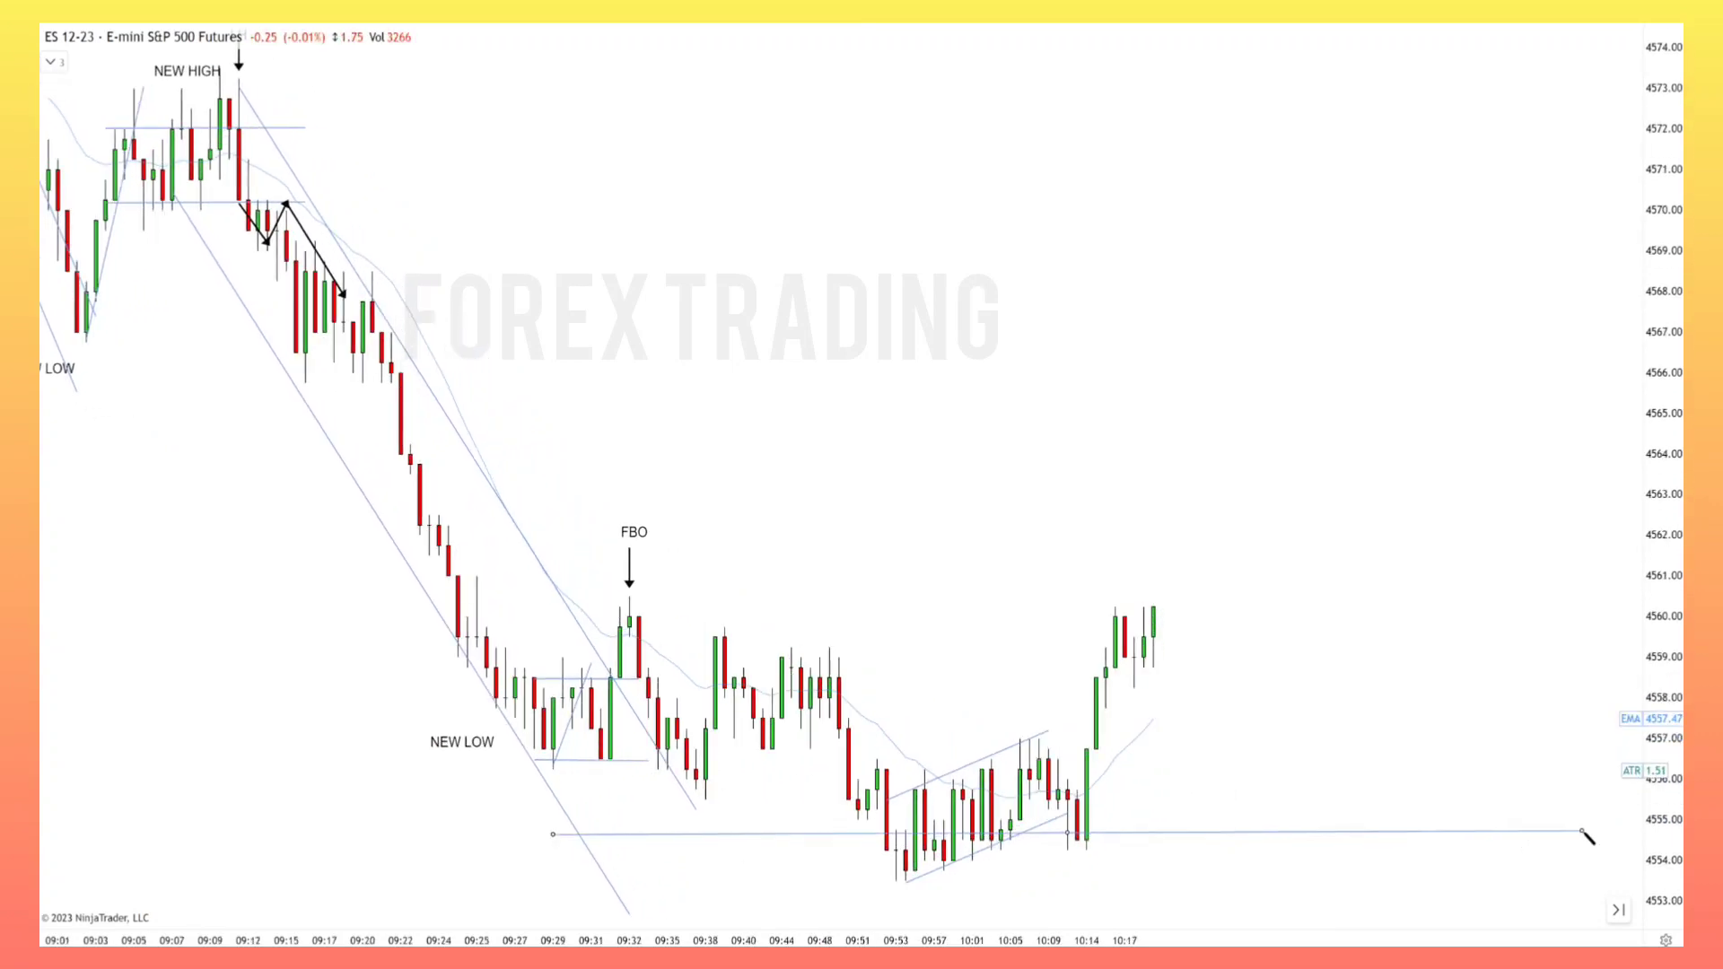
pyautogui.moveTo(1394, 832); pyautogui.dragTo(1324, 610)
pyautogui.click(1392, 701)
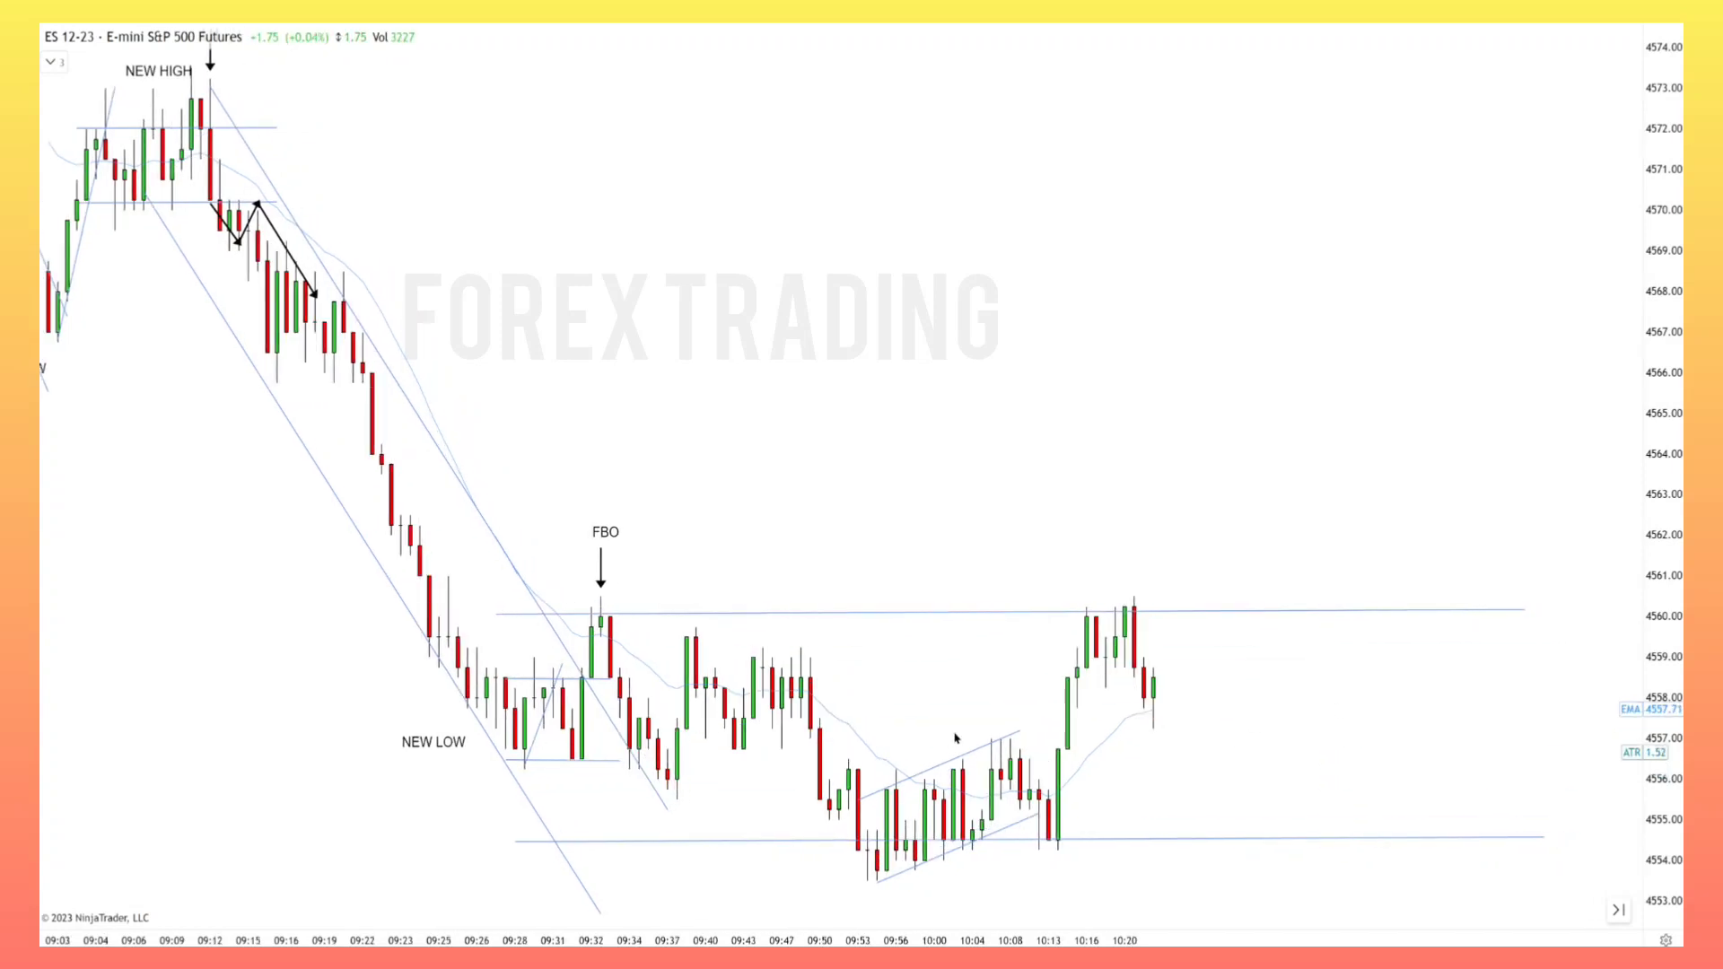
pyautogui.moveTo(1059, 844); pyautogui.dragTo(1106, 570)
# Step: Copy the NEW HIGH label and place it beside the 10:20 breakout high
pyautogui.click(167, 72)
pyautogui.hotkey('ctrl', 'c')
pyautogui.hotkey('ctrl', 'v')
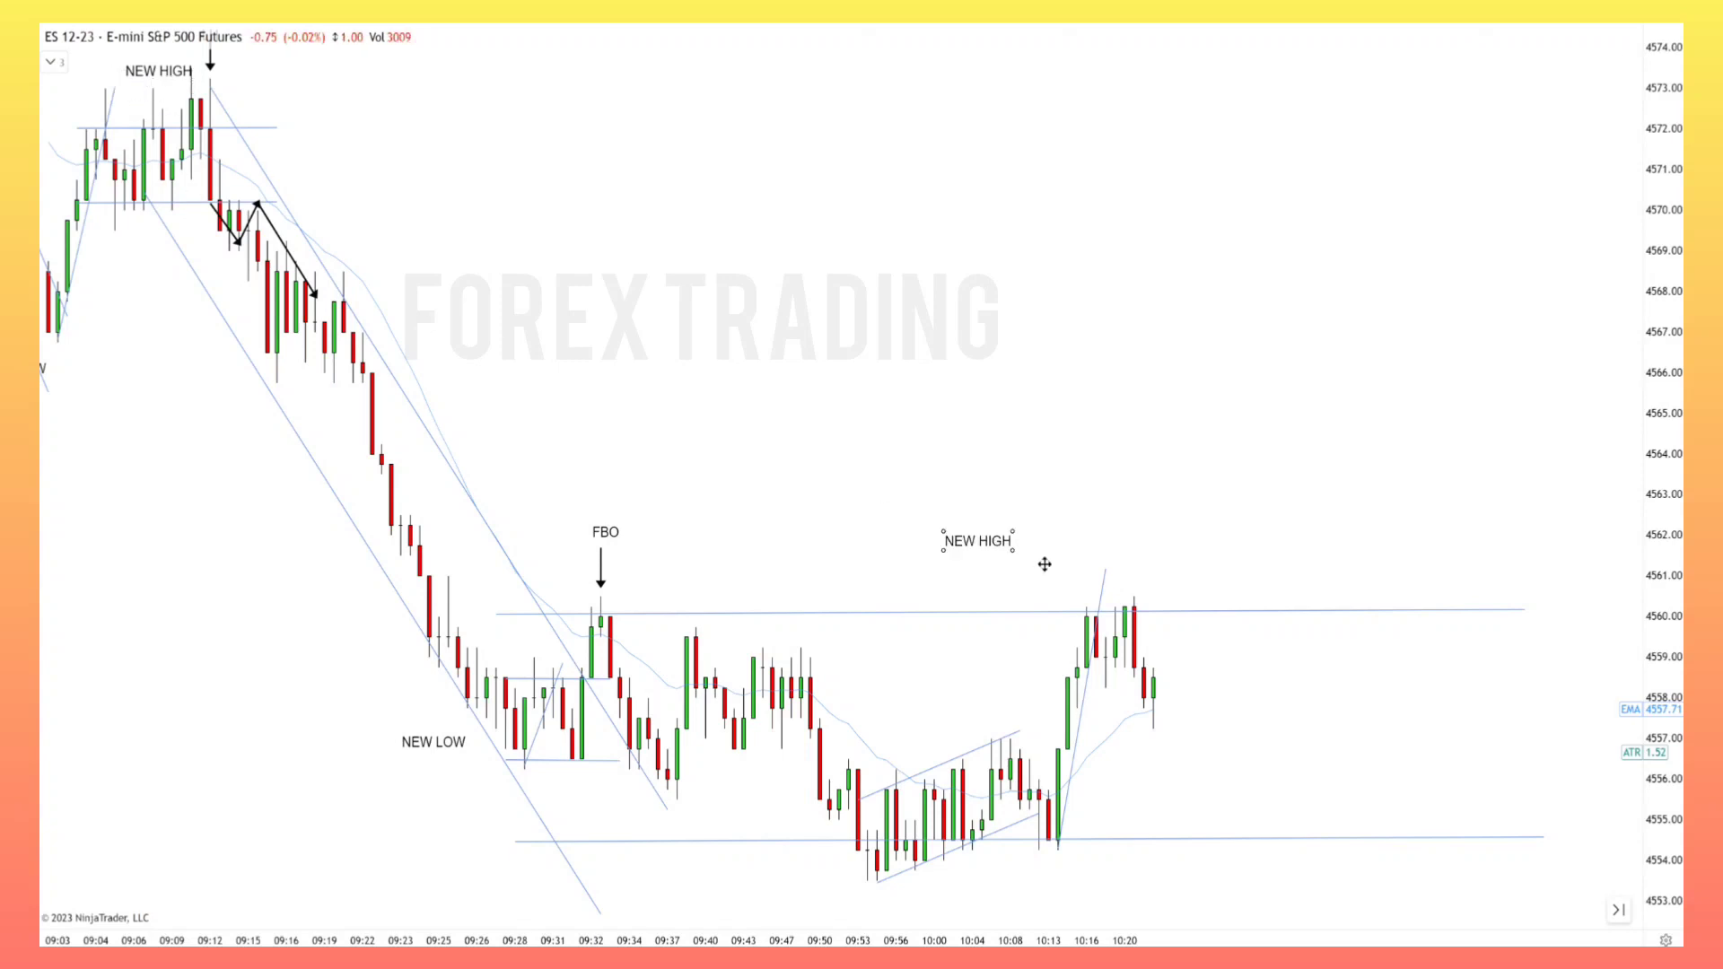
pyautogui.moveTo(996, 541); pyautogui.dragTo(1108, 559)
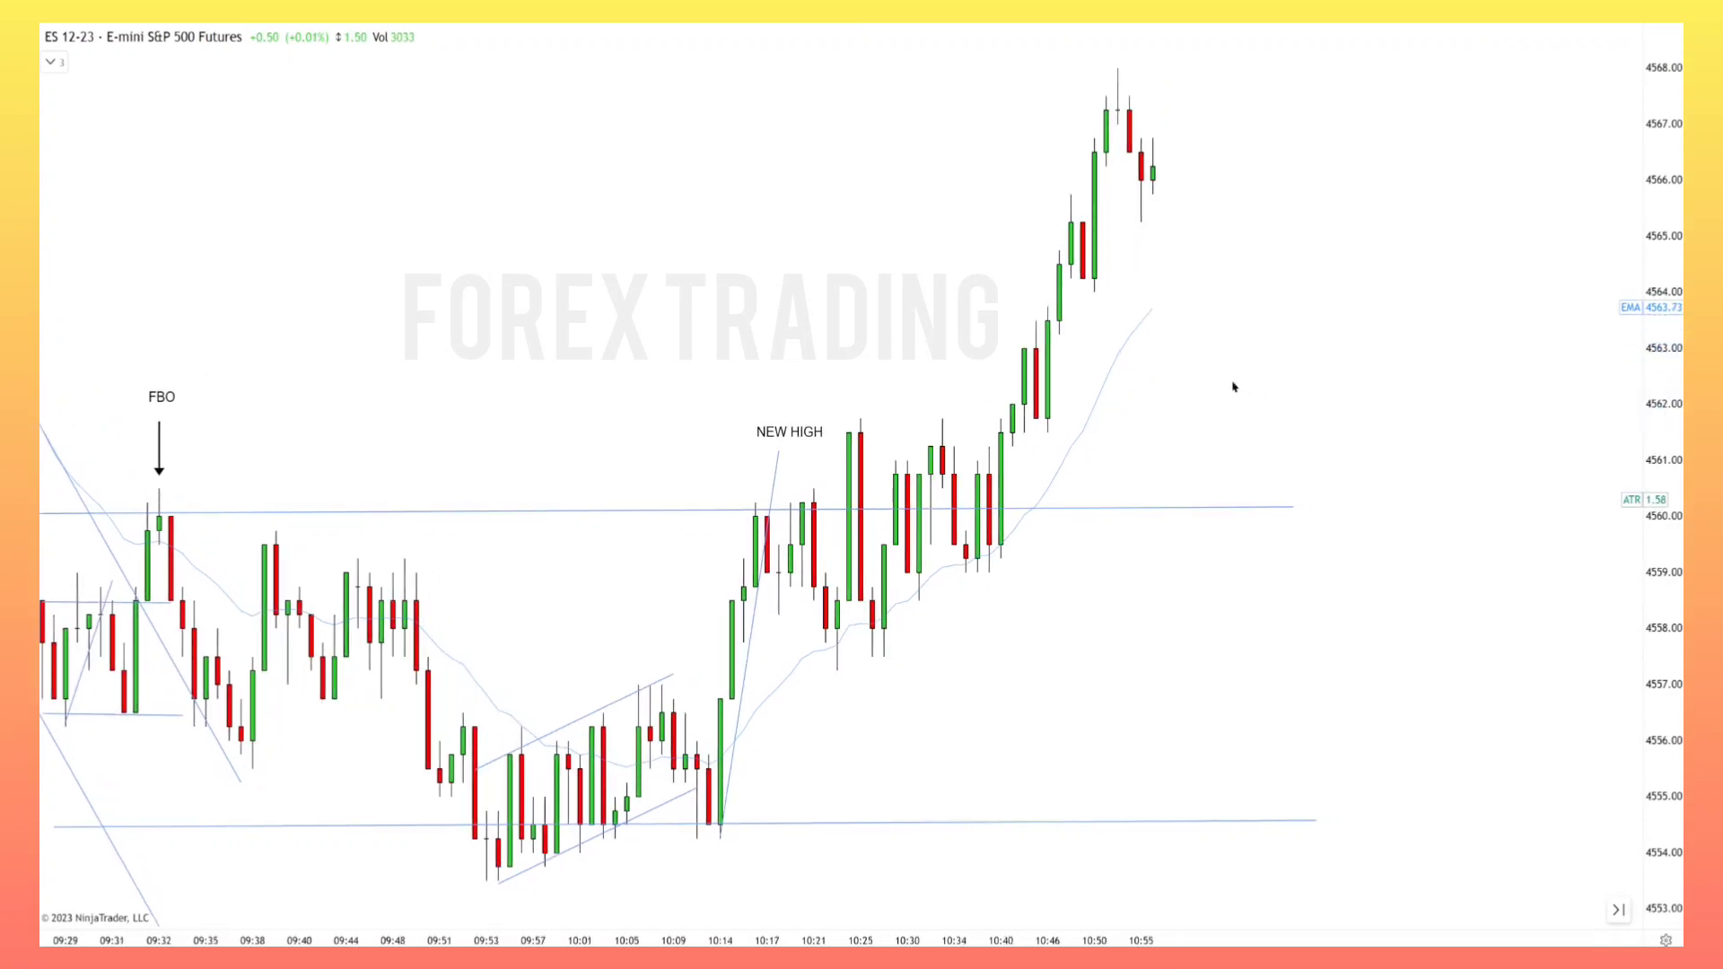
# Step: Copy the rising trend line parallel to form a channel around the rally
pyautogui.scroll(-2, 1235, 385)
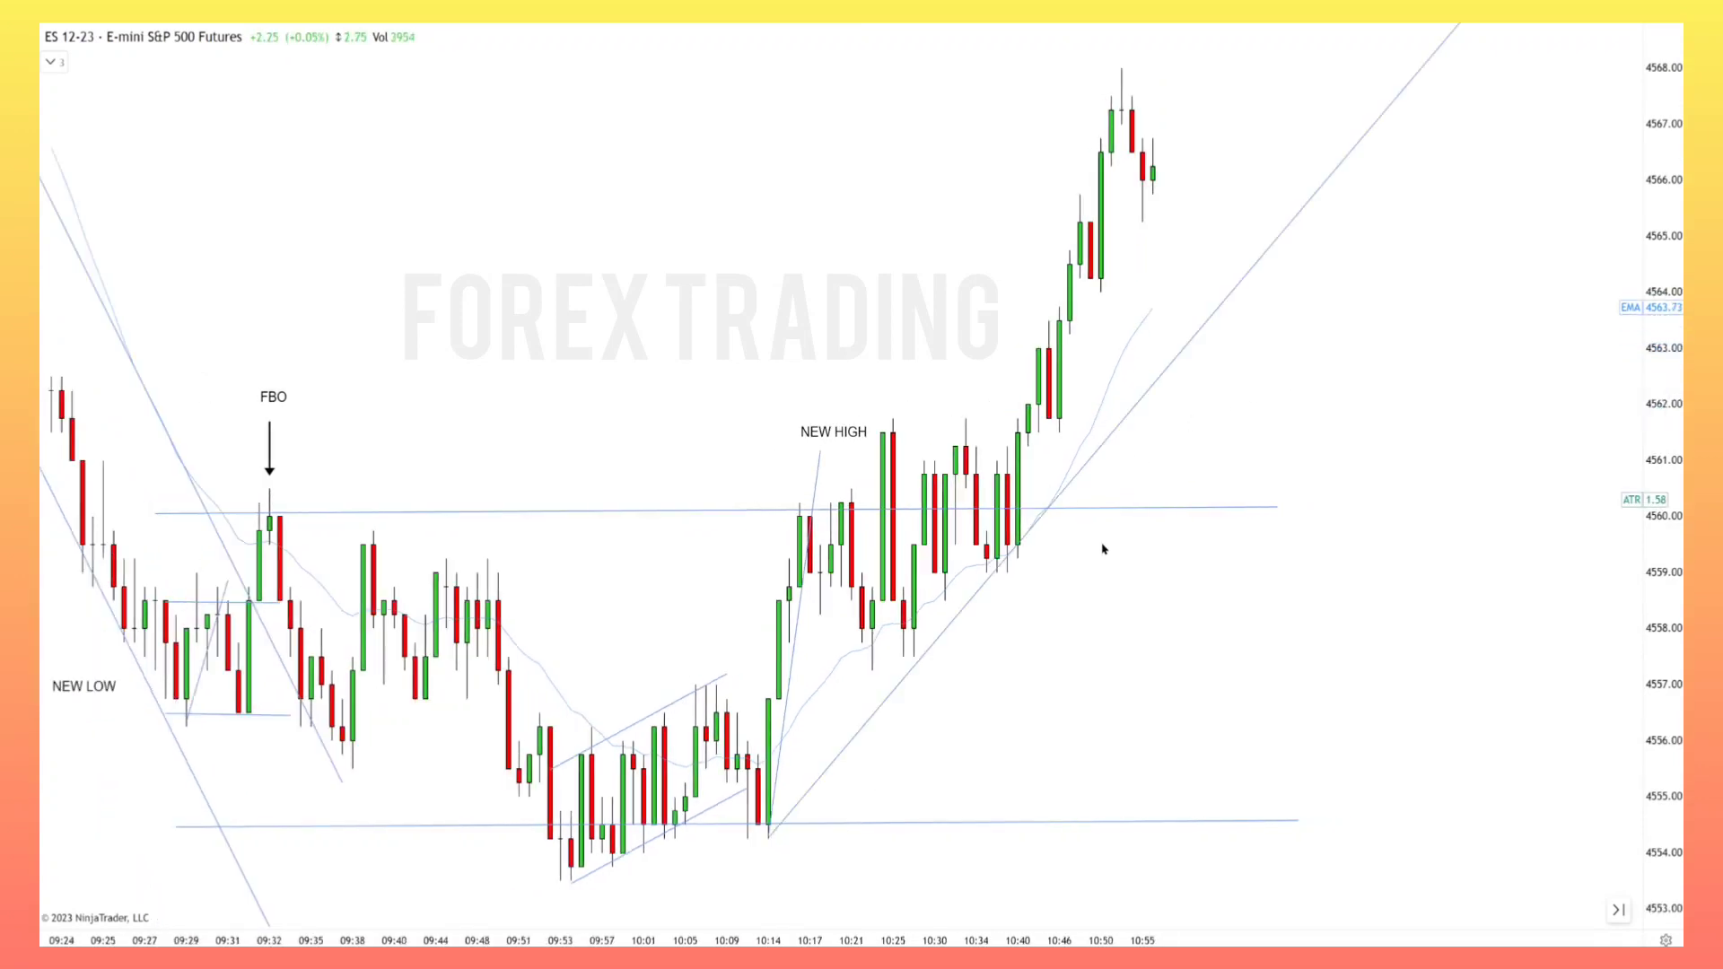
pyautogui.moveTo(993, 575); pyautogui.dragTo(869, 415)
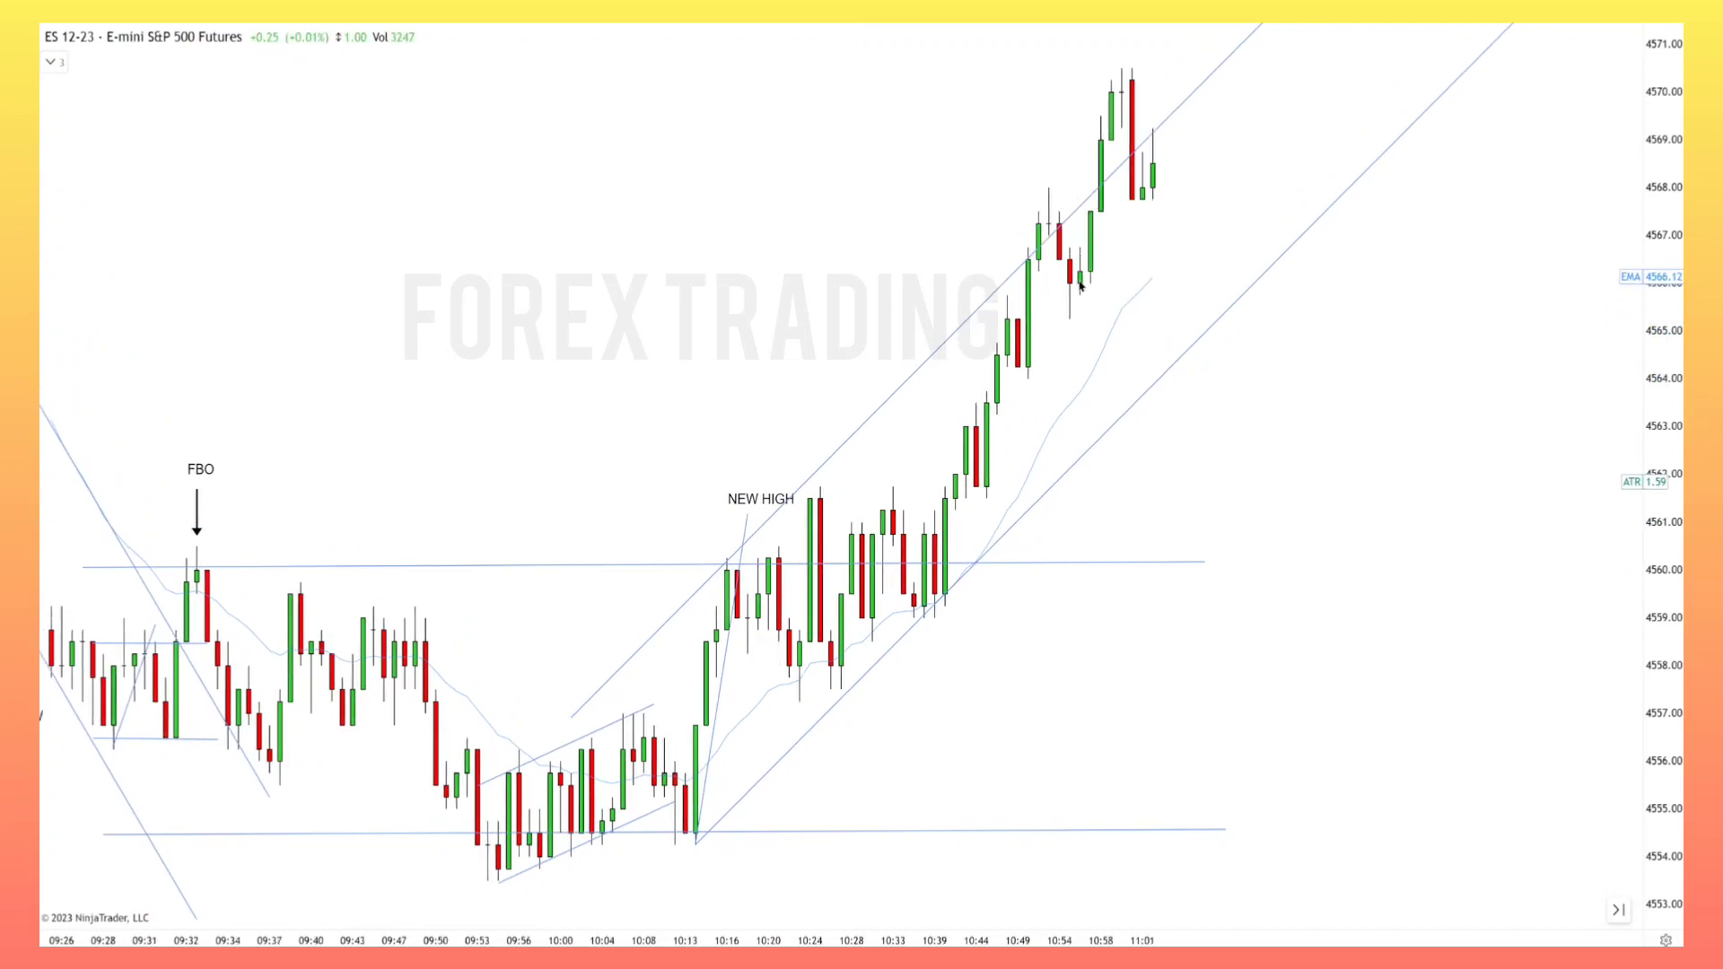
pyautogui.moveTo(983, 306); pyautogui.dragTo(950, 254)
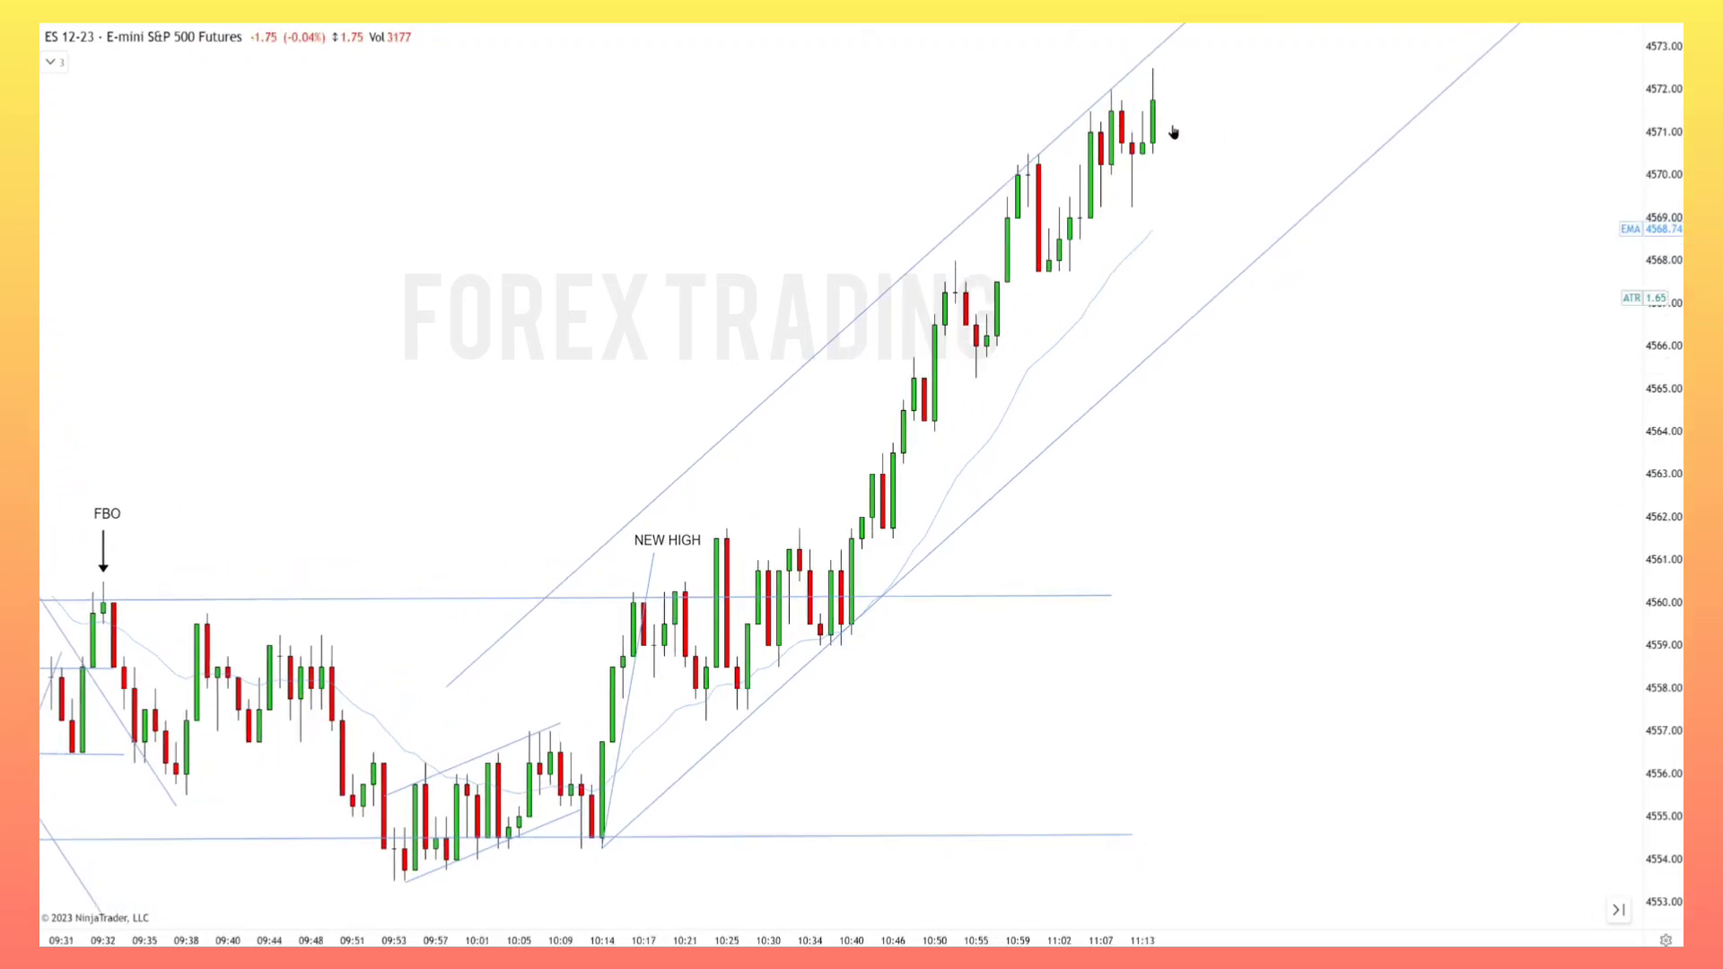
pyautogui.scroll(-2, 1168, 162)
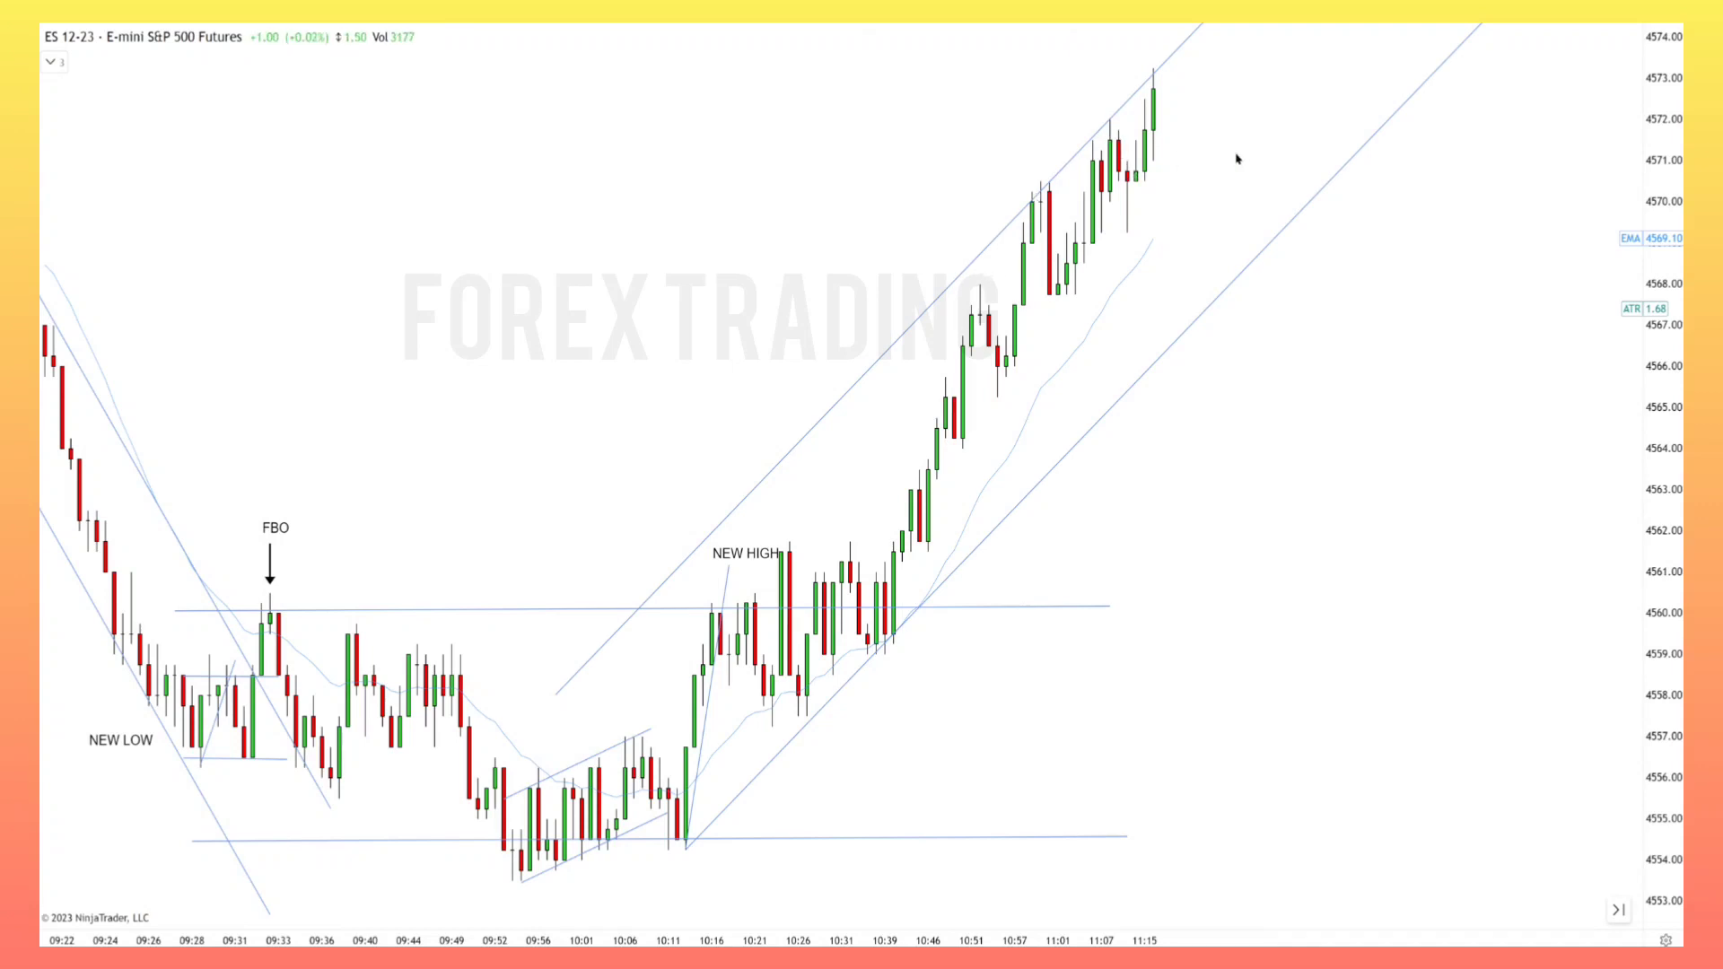
pyautogui.scroll(2, 1243, 161)
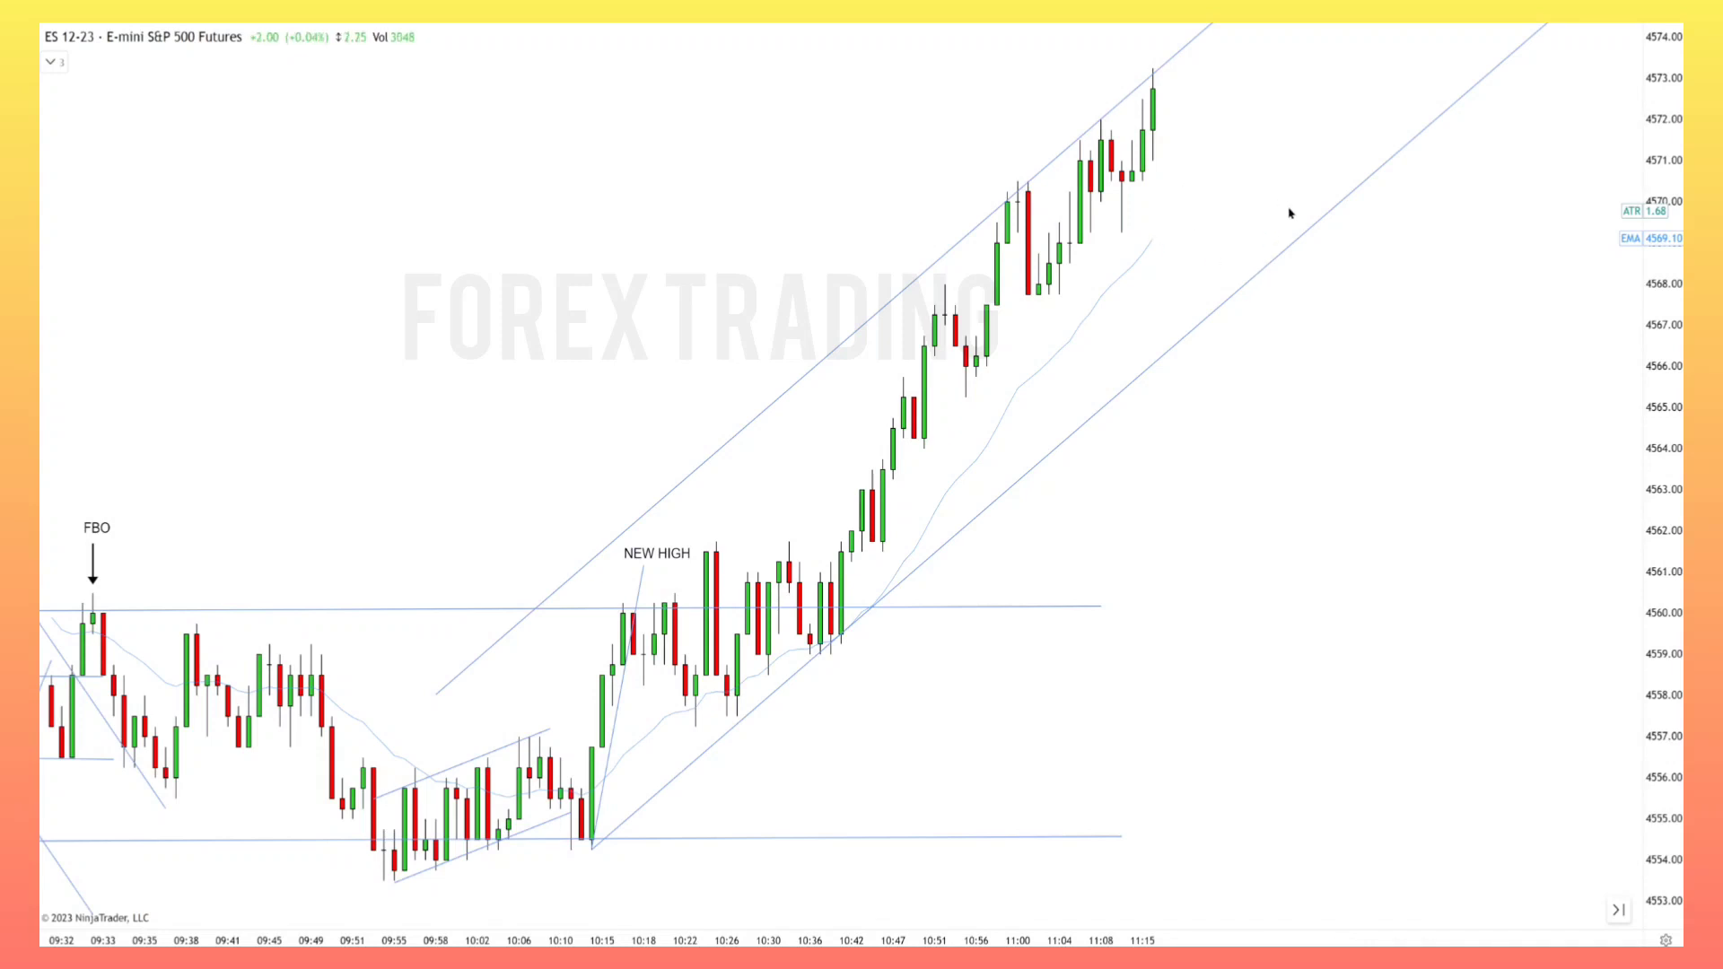
# Step: Draw a short line down from the top high and a horizontal line under the latest lows near 4570.5
pyautogui.moveTo(1293, 180); pyautogui.dragTo(1236, 177)
pyautogui.scroll(2, 1230, 173)
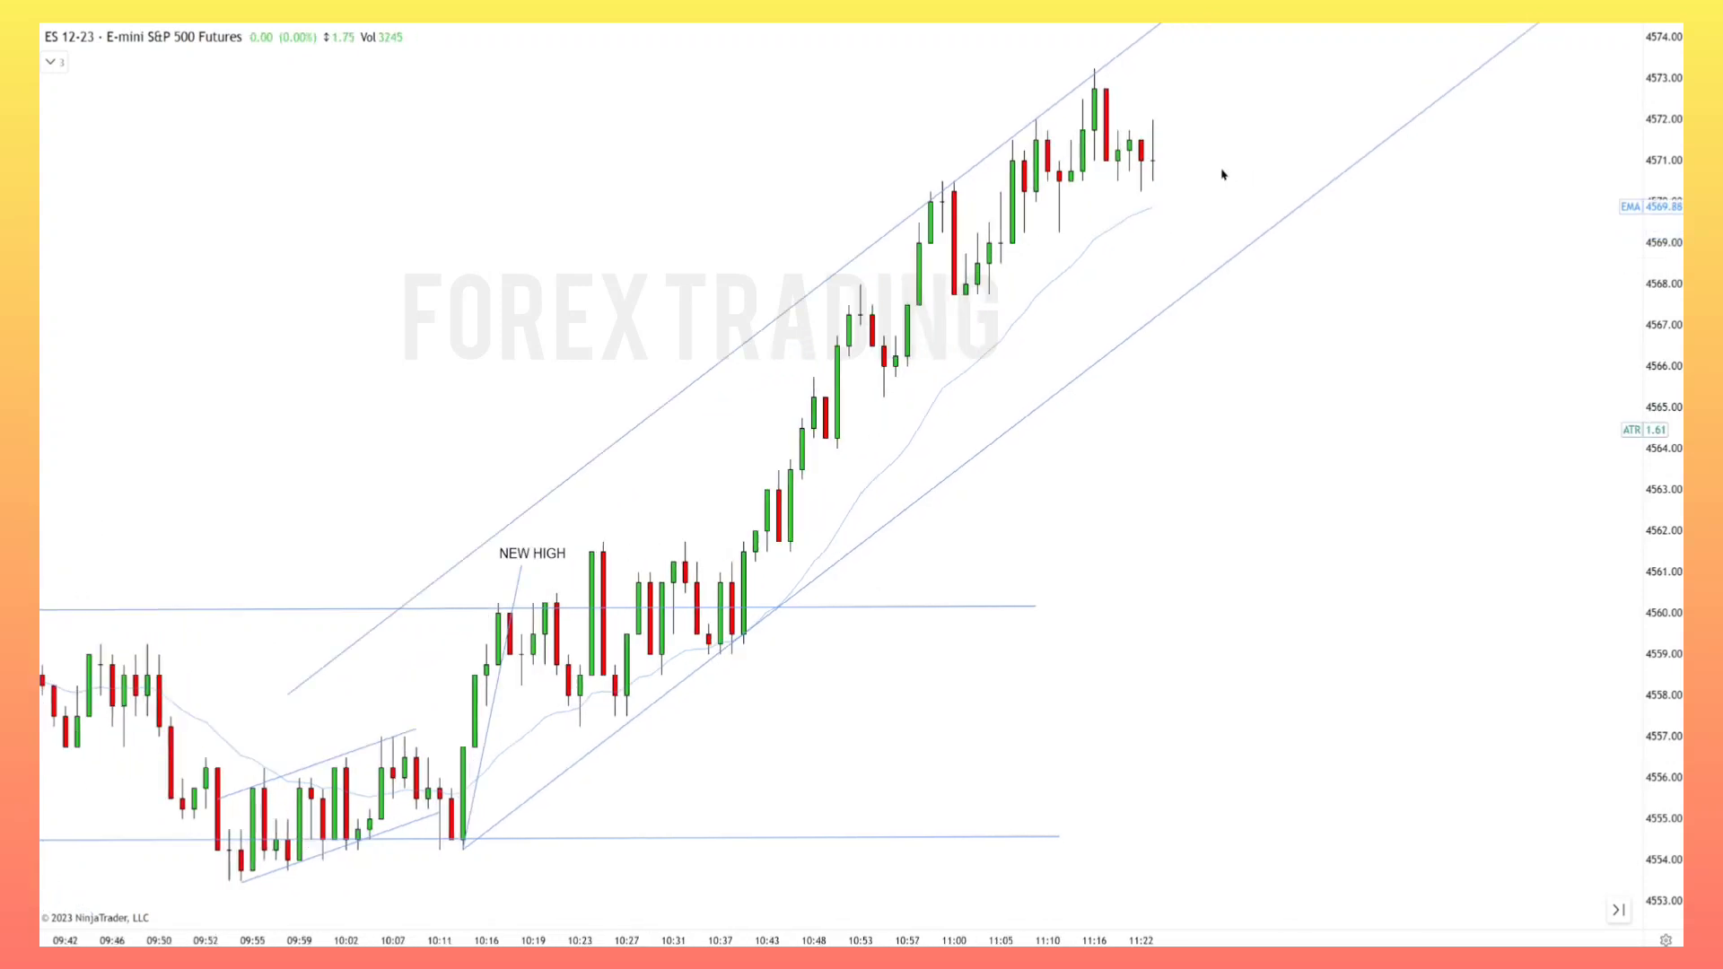
pyautogui.moveTo(1087, 70); pyautogui.dragTo(1129, 187)
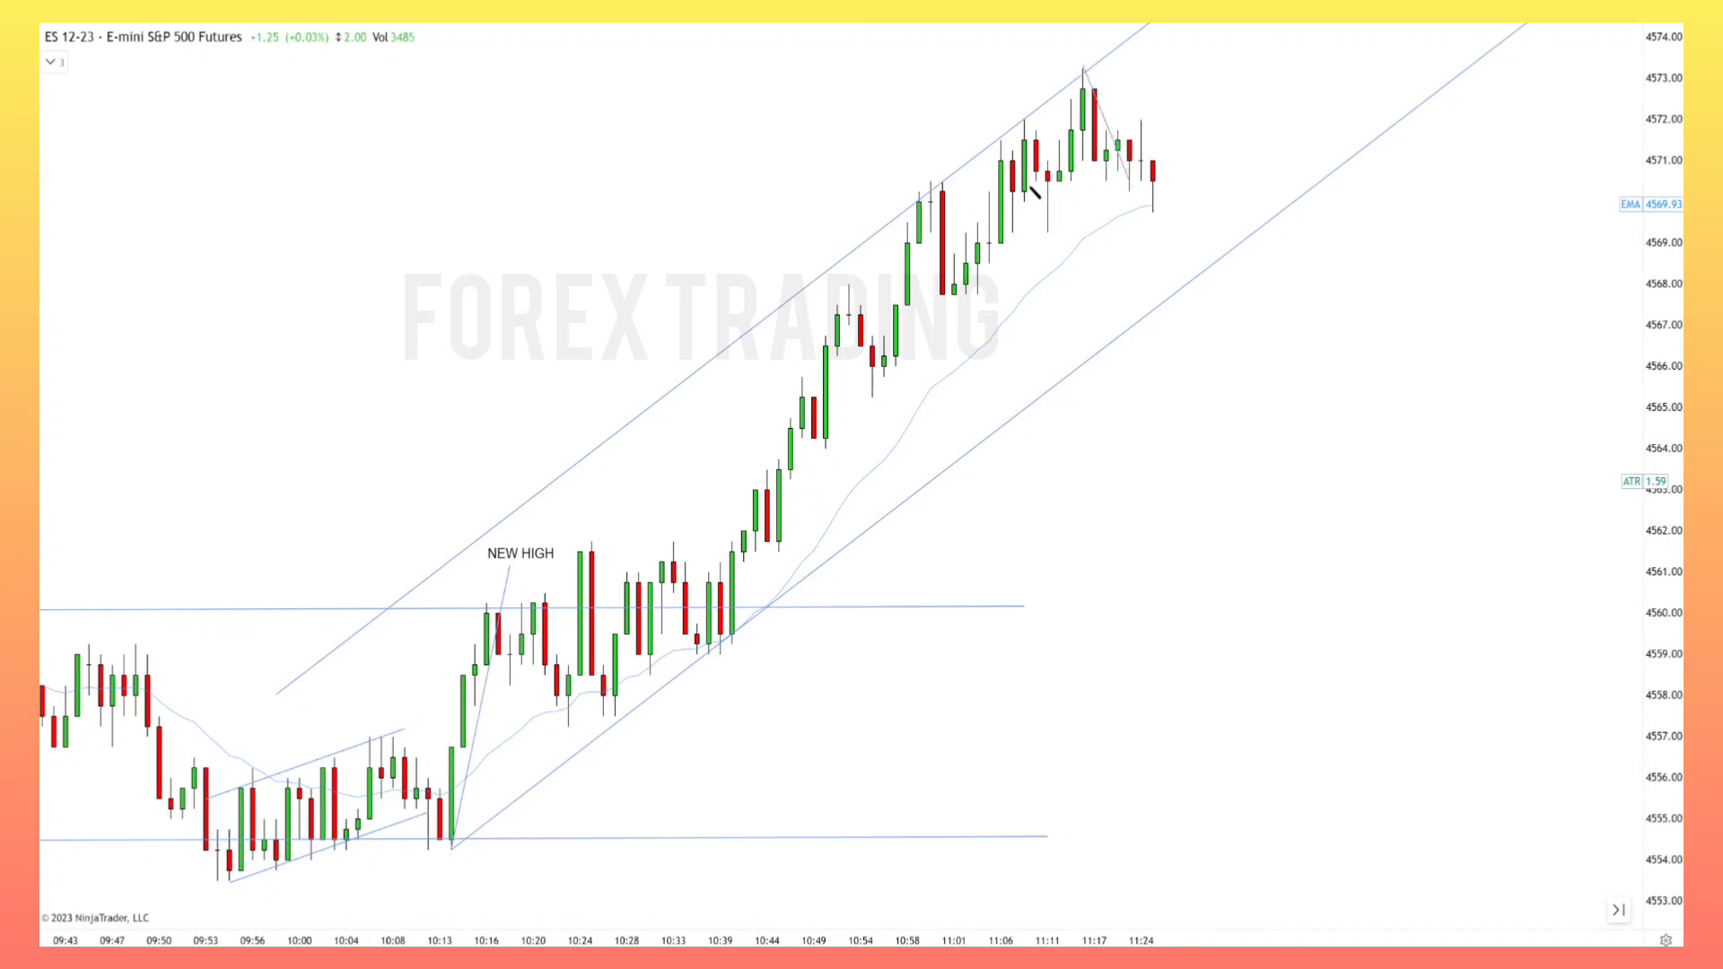
pyautogui.moveTo(1013, 192); pyautogui.dragTo(1220, 197)
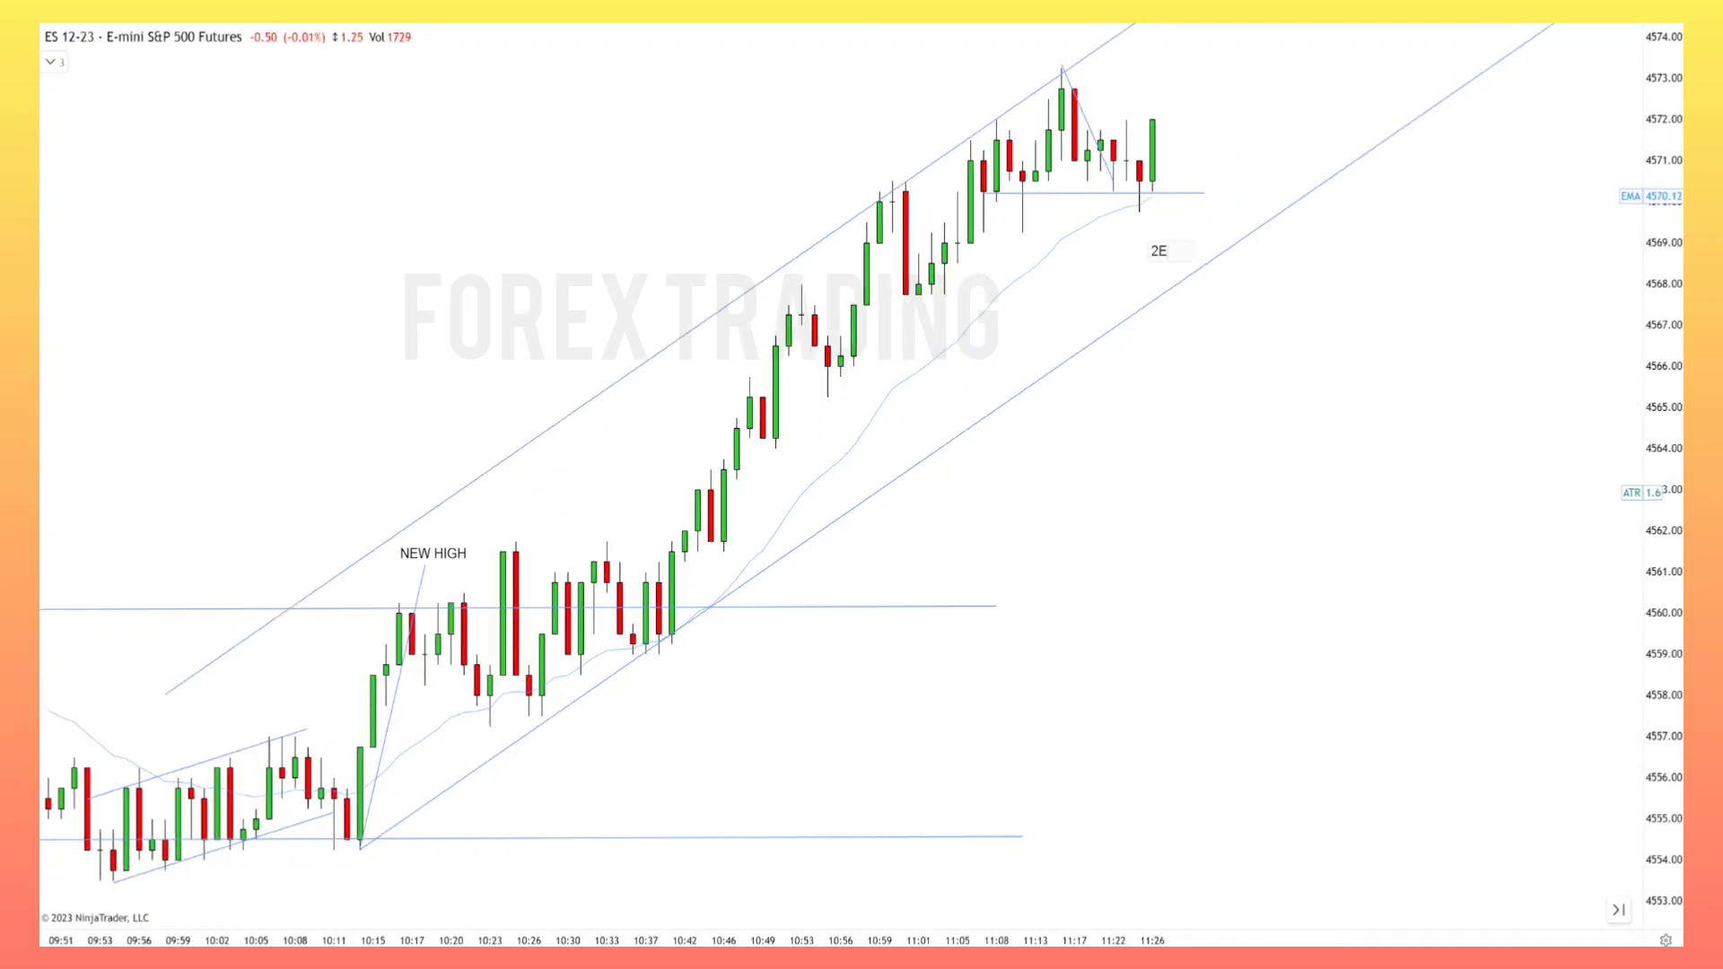
# Step: Place the 2EL label and delete the extra short horizontal lines
pyautogui.click(1149, 247)
pyautogui.moveTo(1115, 218); pyautogui.dragTo(1192, 217)
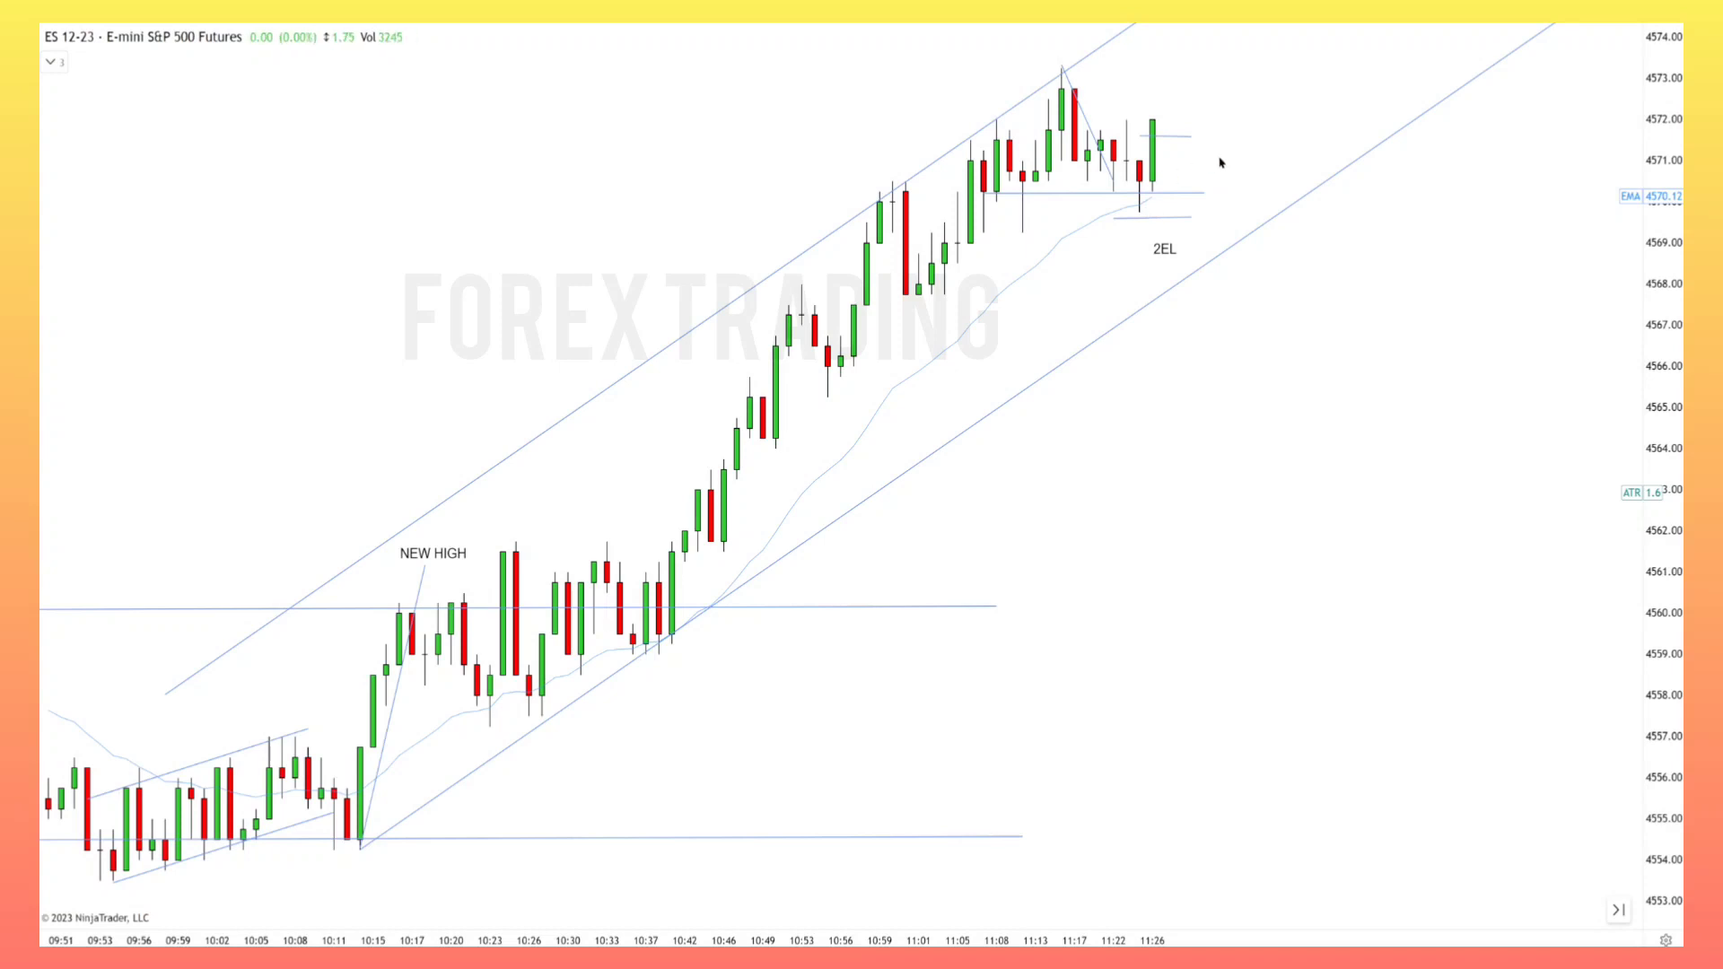
pyautogui.click(1156, 144)
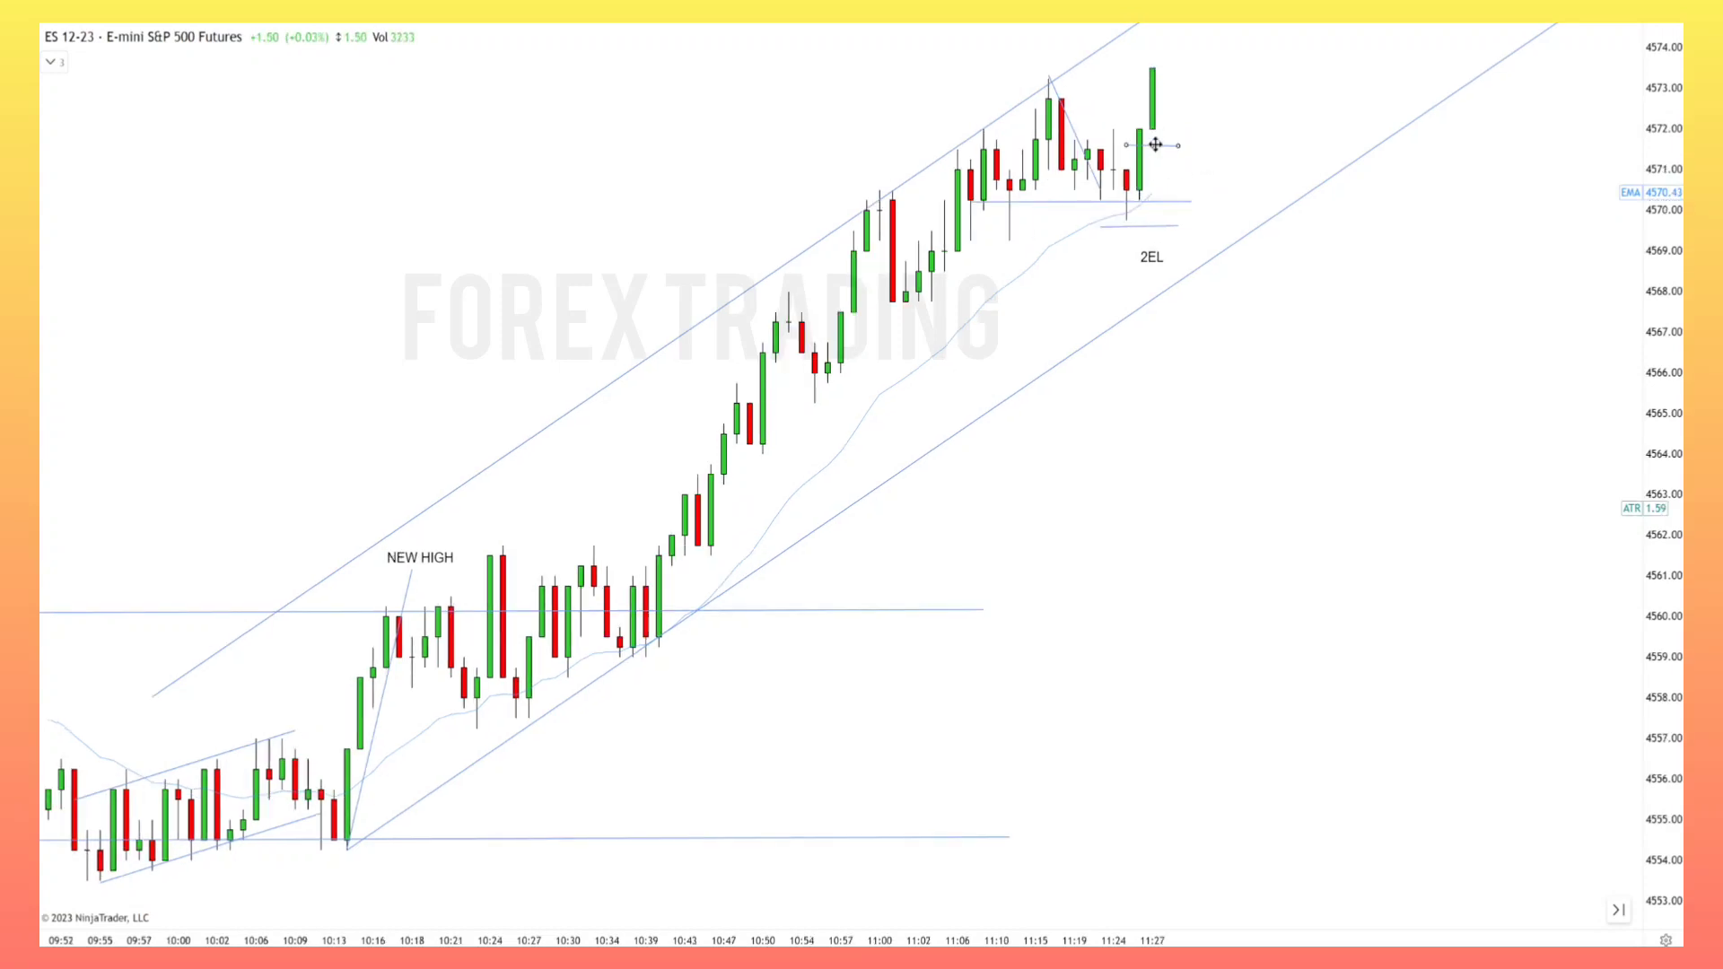
pyautogui.press('Delete')
pyautogui.click(1152, 226)
pyautogui.press('Delete')
# Step: Paste a green up arrow under the 11:24 bar and set the 2EL label just below it
pyautogui.scroll(-8, 1190, 138)
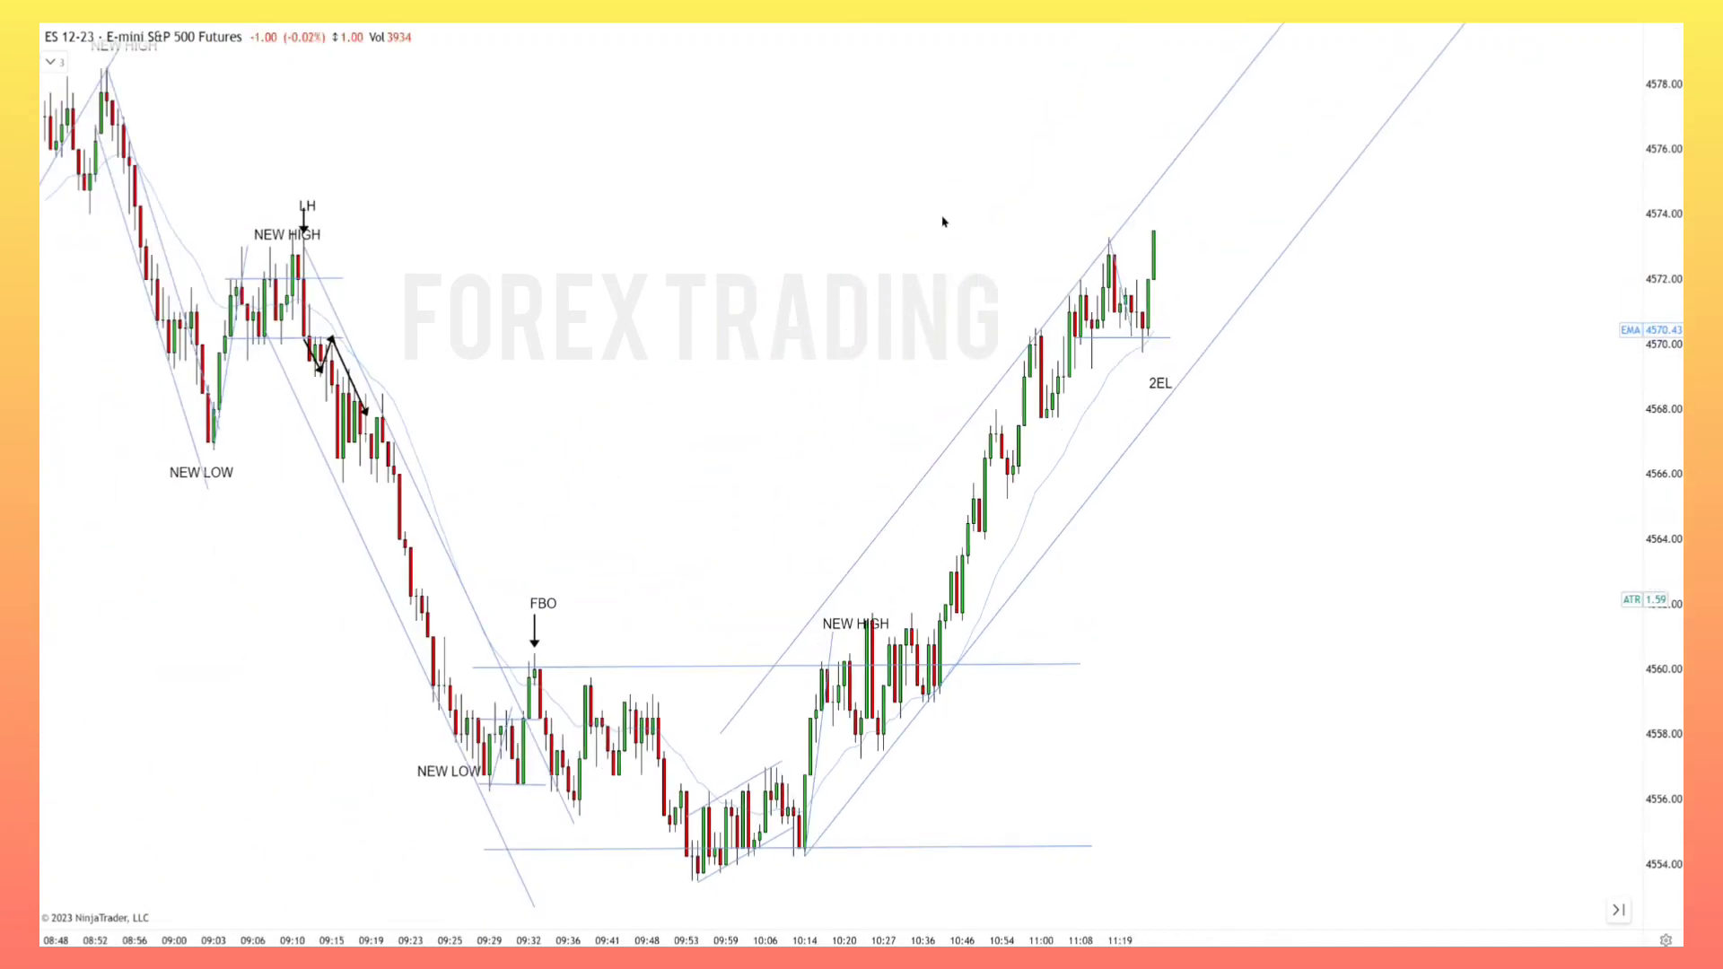
pyautogui.scroll(-3, 581, 230)
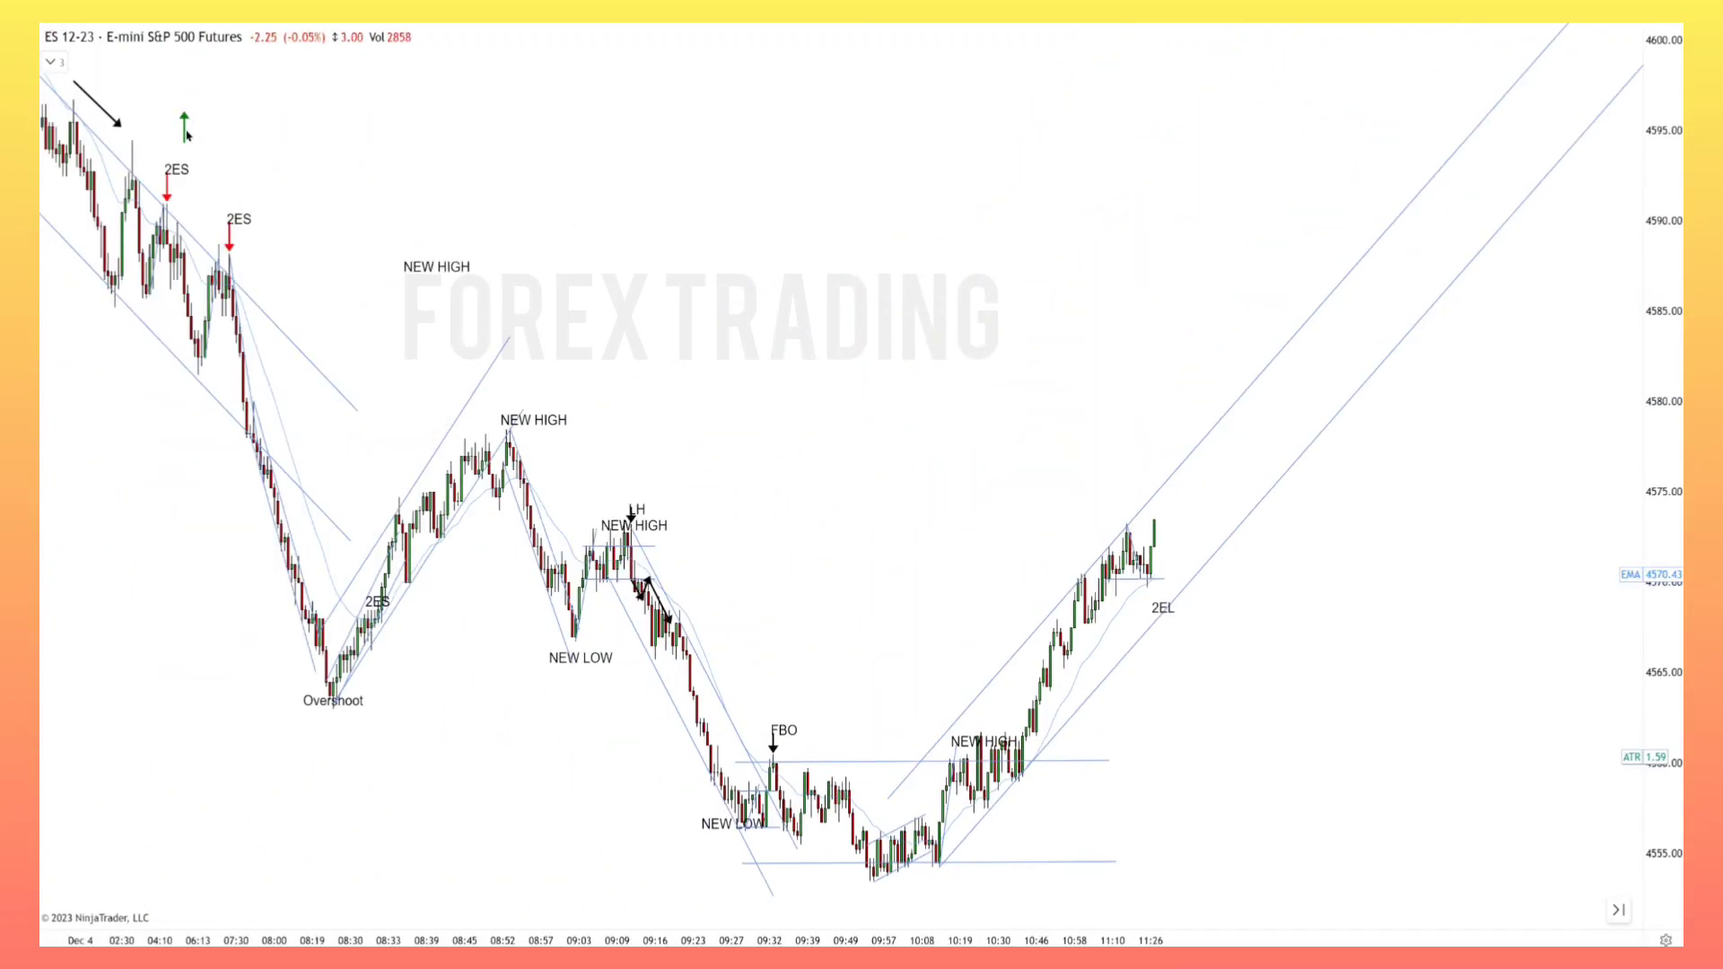
pyautogui.hotkey('ctrl', 'v')
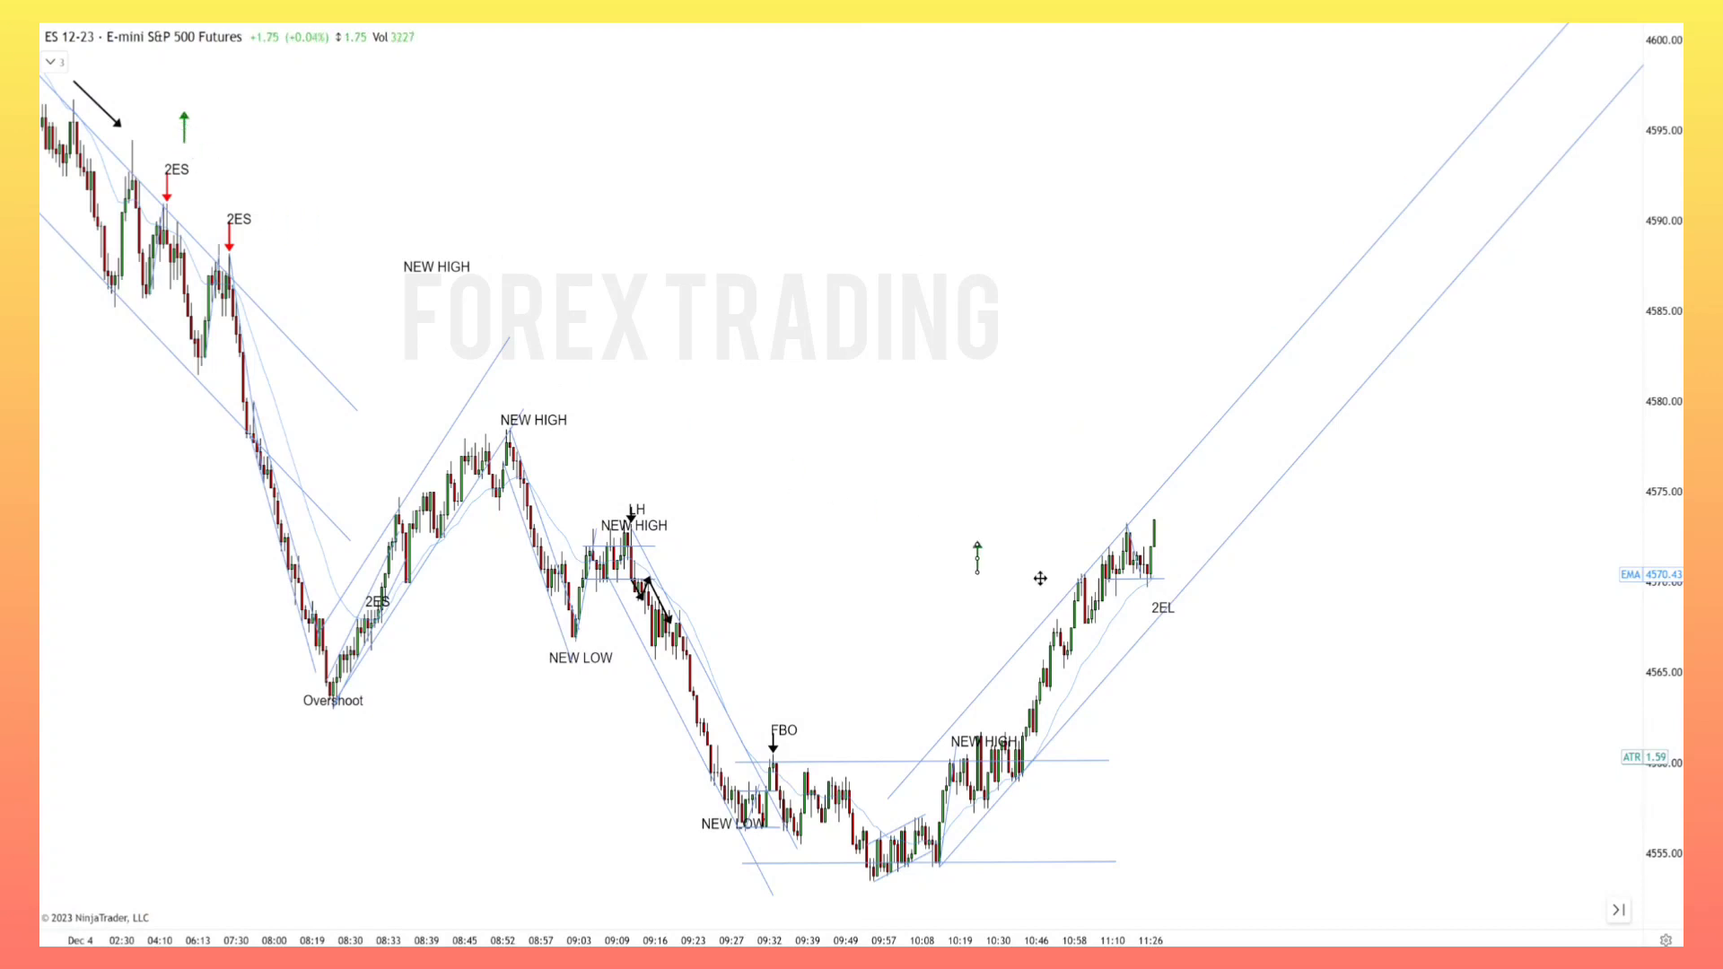
pyautogui.click(1151, 600)
pyautogui.moveTo(1151, 600); pyautogui.dragTo(1146, 616)
pyautogui.scroll(4, 1177, 607)
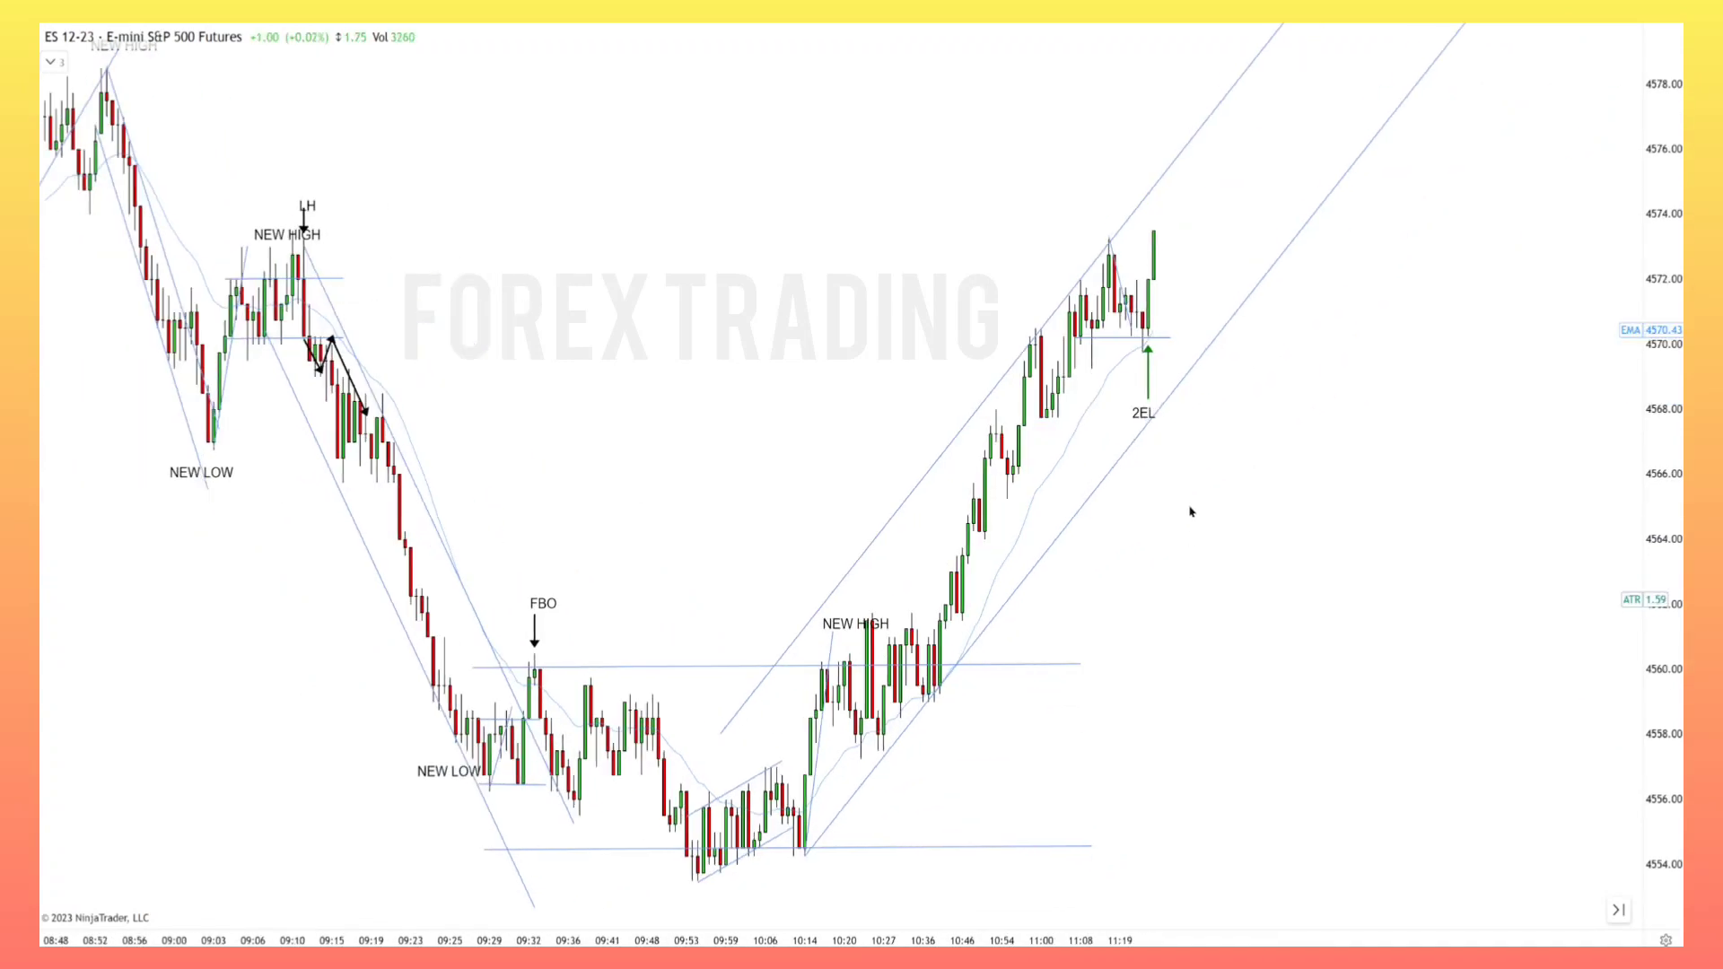
pyautogui.moveTo(1133, 299); pyautogui.dragTo(1144, 296)
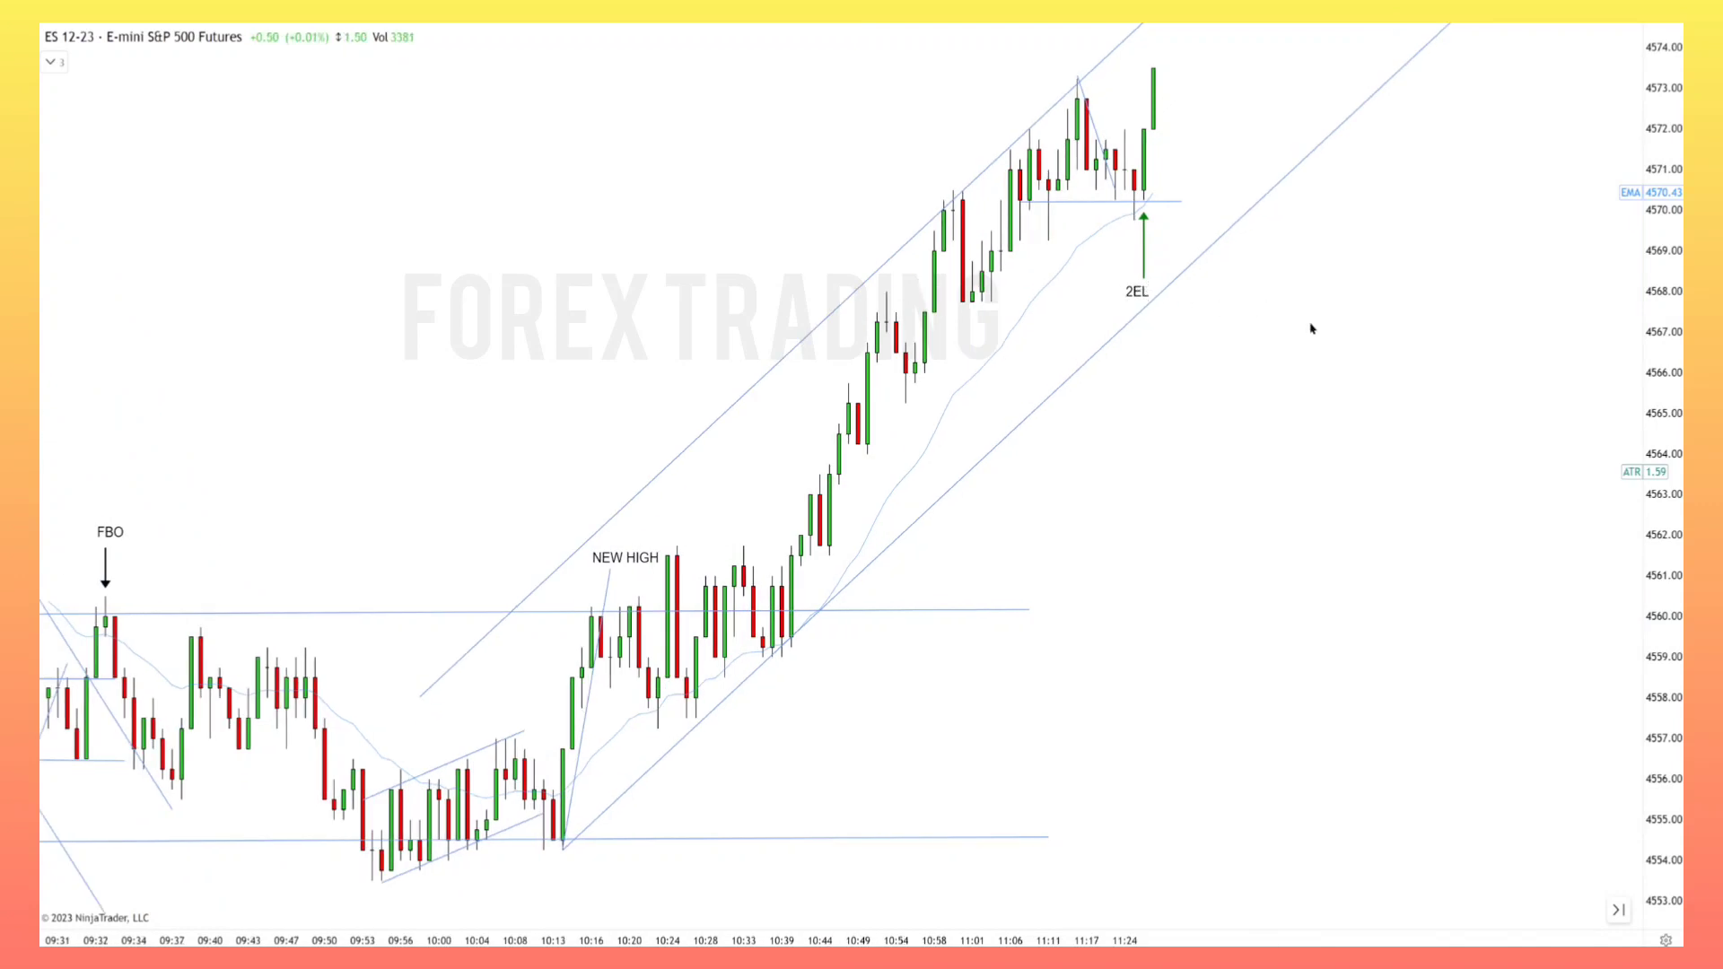
pyautogui.scroll(4, 1310, 329)
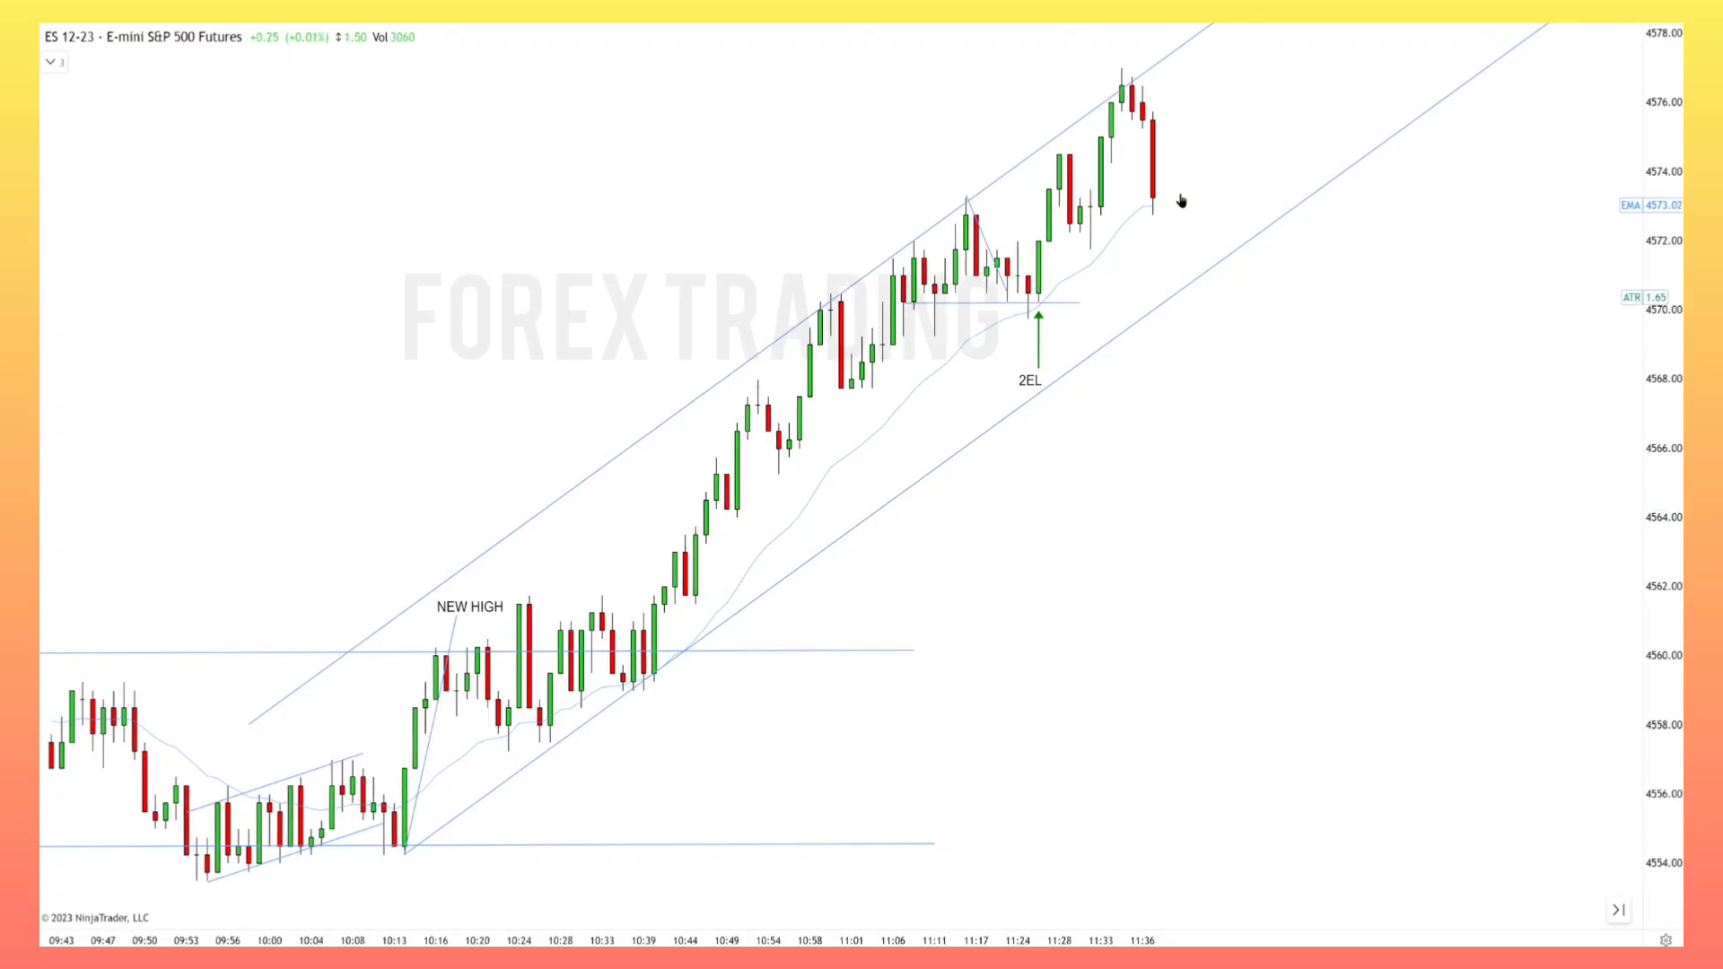
# Step: Draw two short descending lines from the 11:35 high and across the latest falling candles
pyautogui.click(1093, 73)
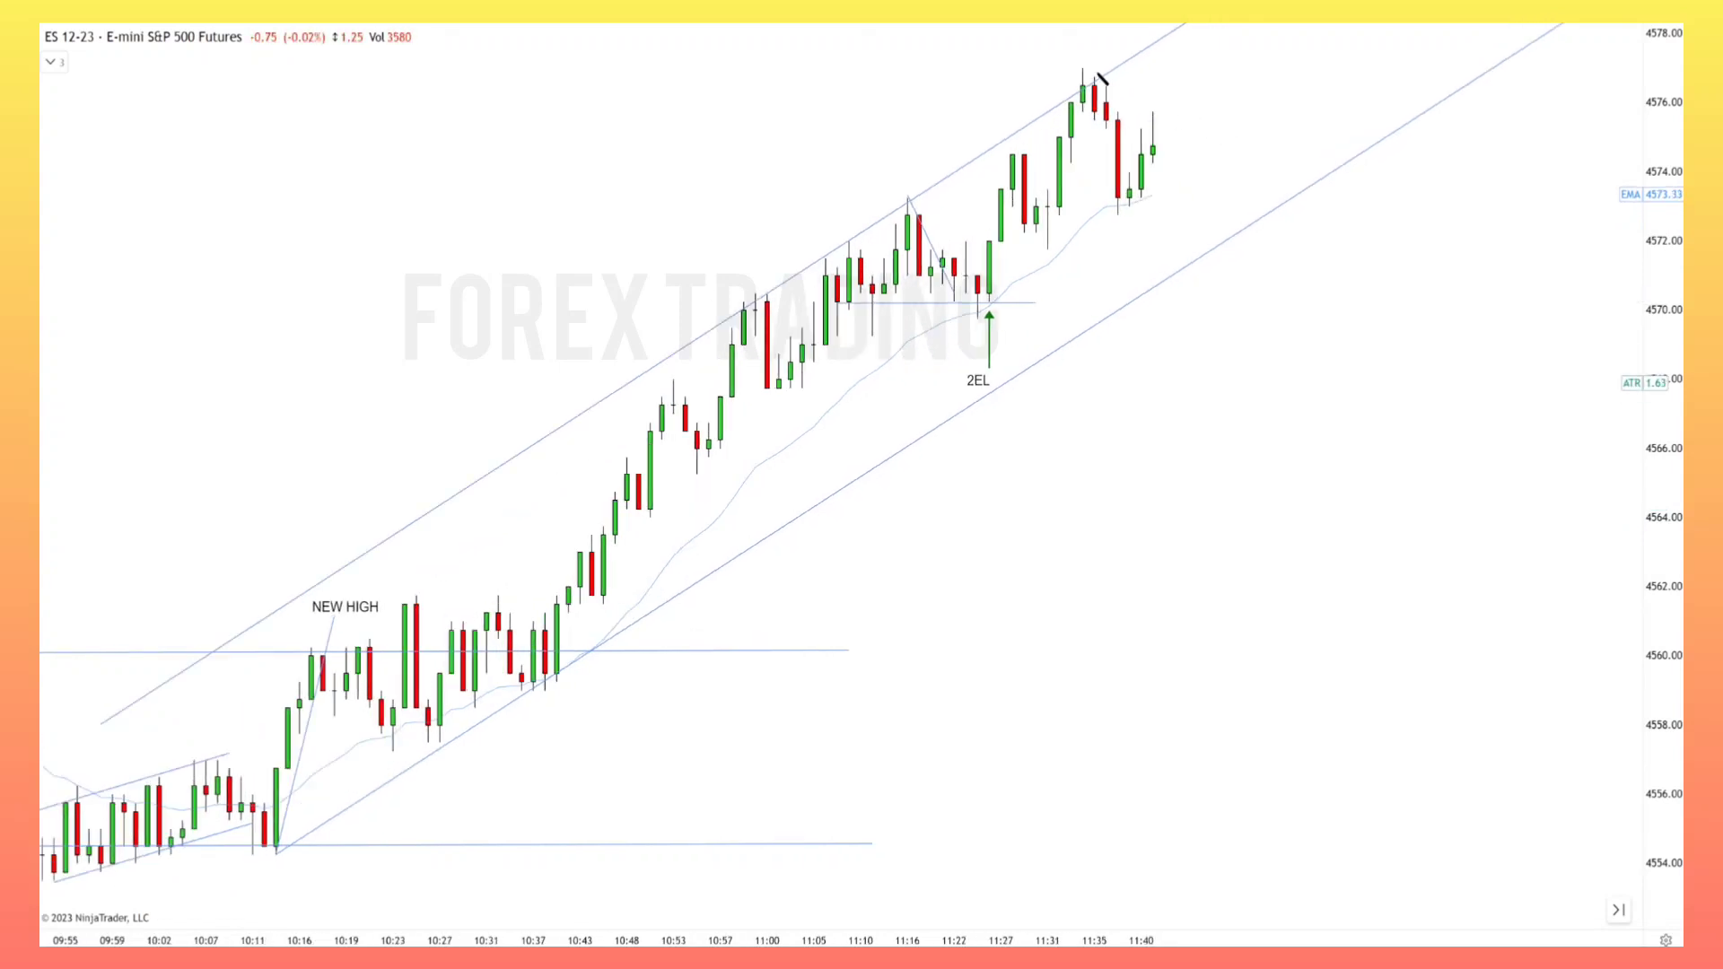
pyautogui.click(1153, 205)
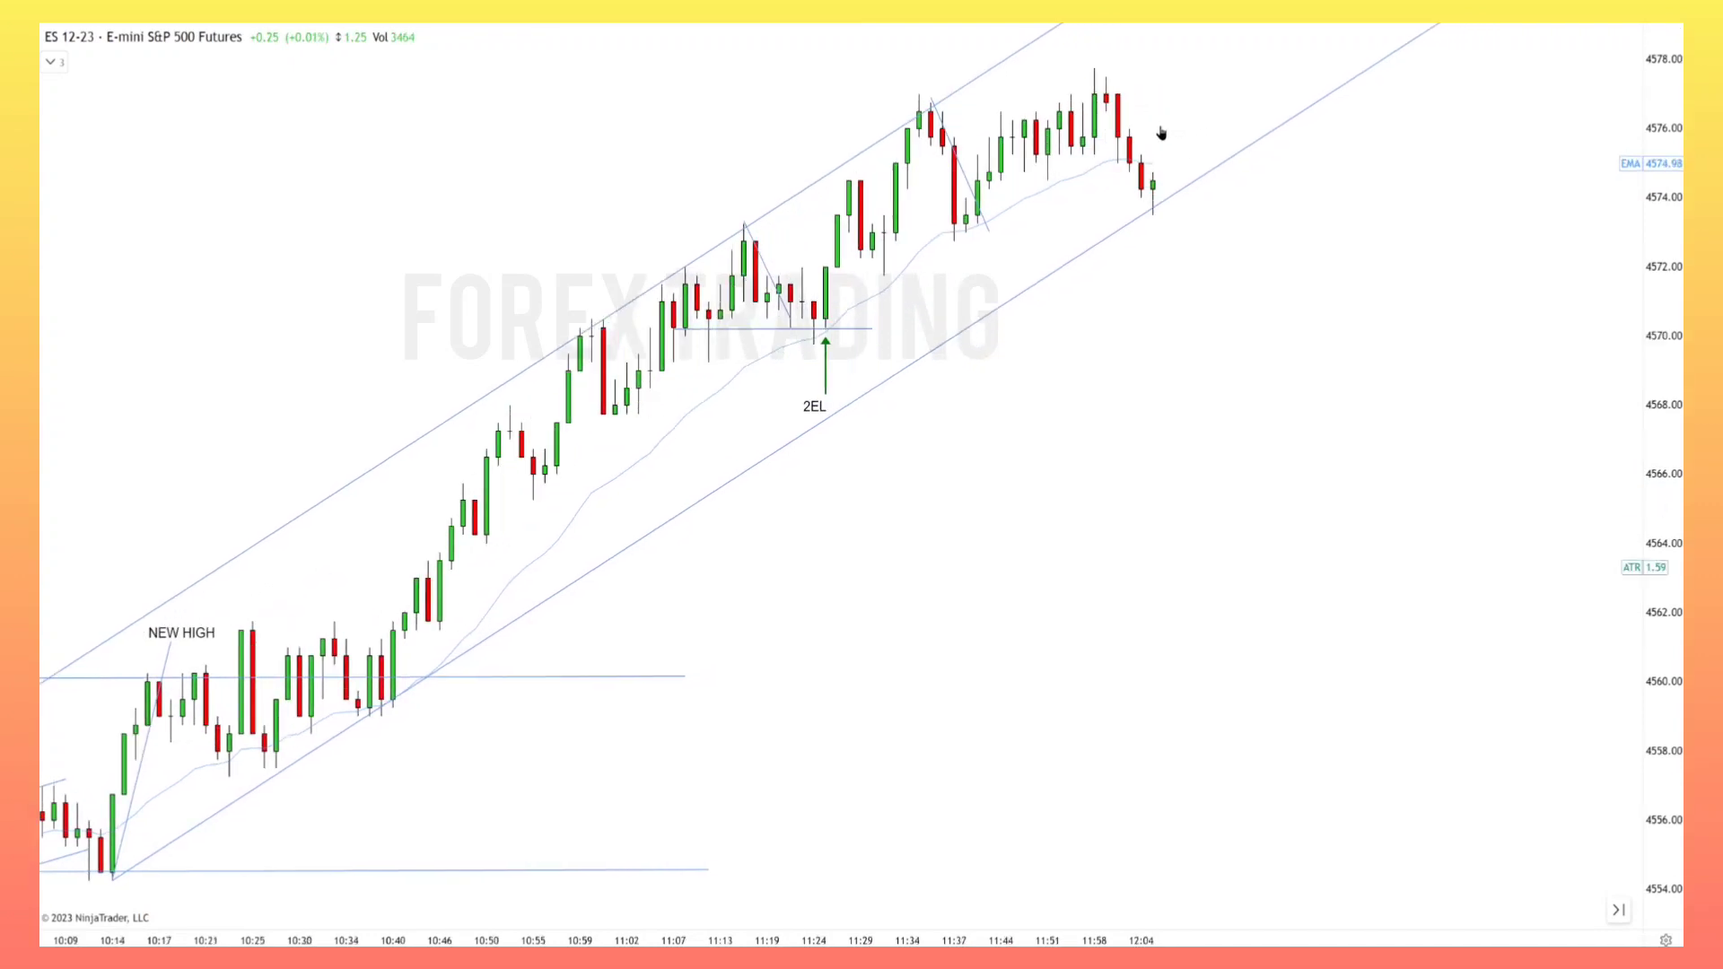
pyautogui.moveTo(1117, 79); pyautogui.dragTo(1188, 238)
pyautogui.moveTo(1156, 168); pyautogui.dragTo(1131, 175)
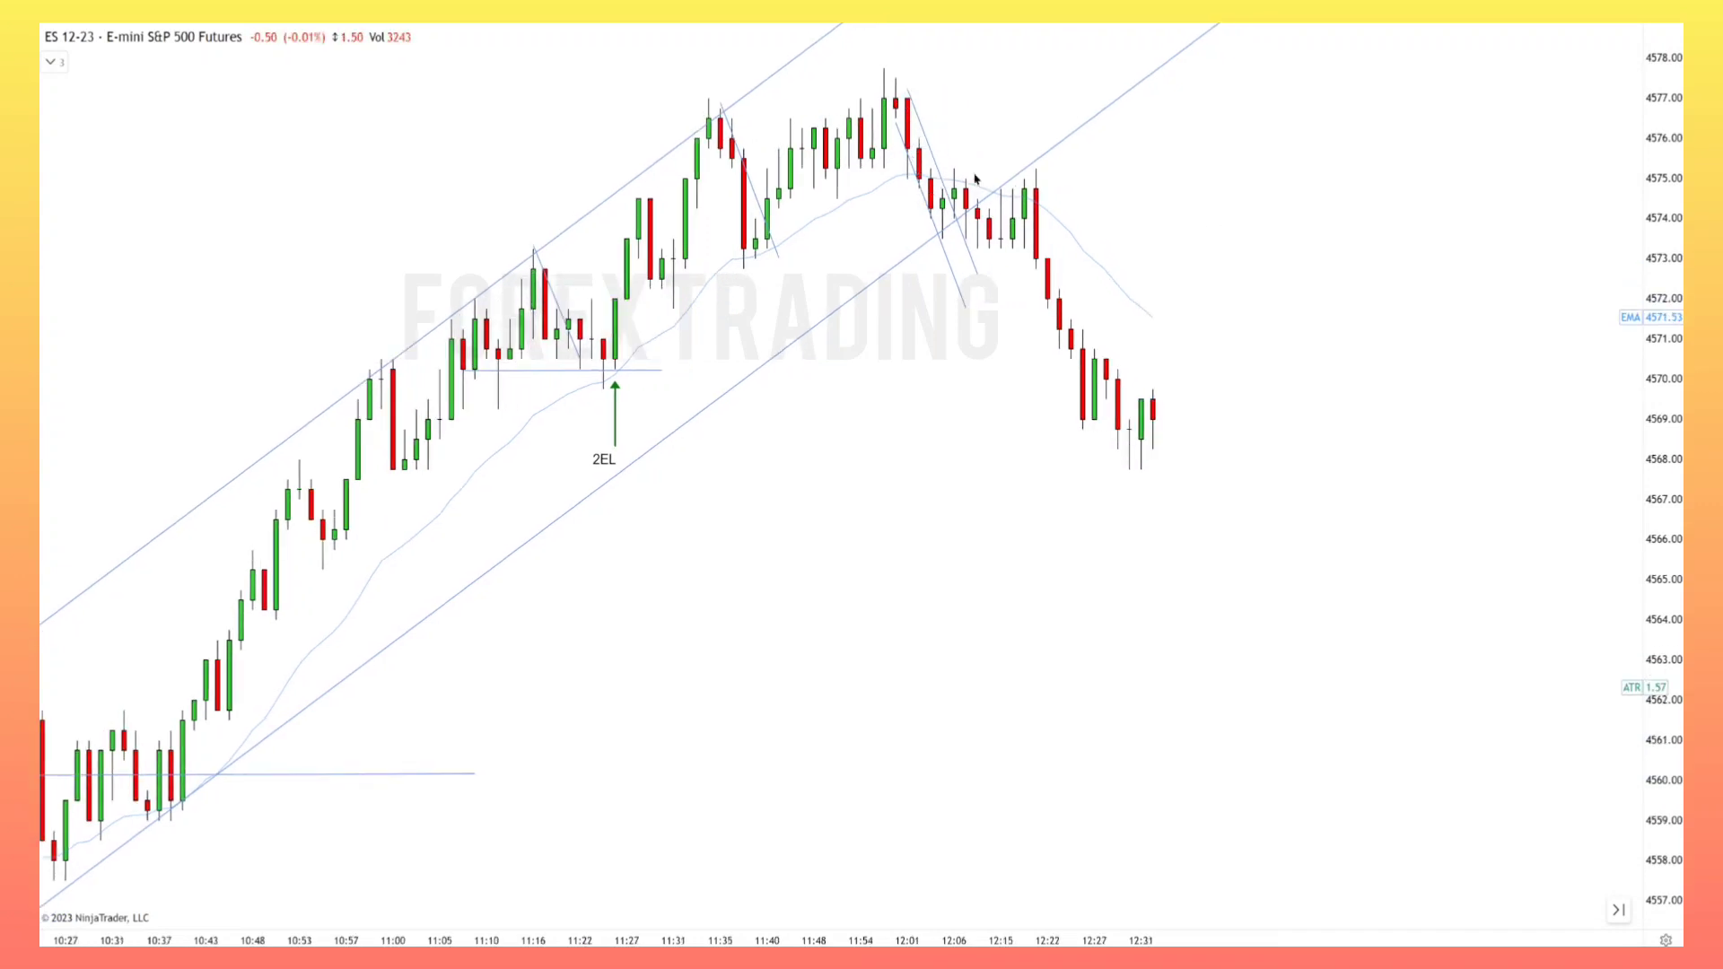
# Step: Draw a falling channel from the 12:01 high and a trend line up from the 12:31 low
pyautogui.moveTo(884, 66); pyautogui.dragTo(1386, 470)
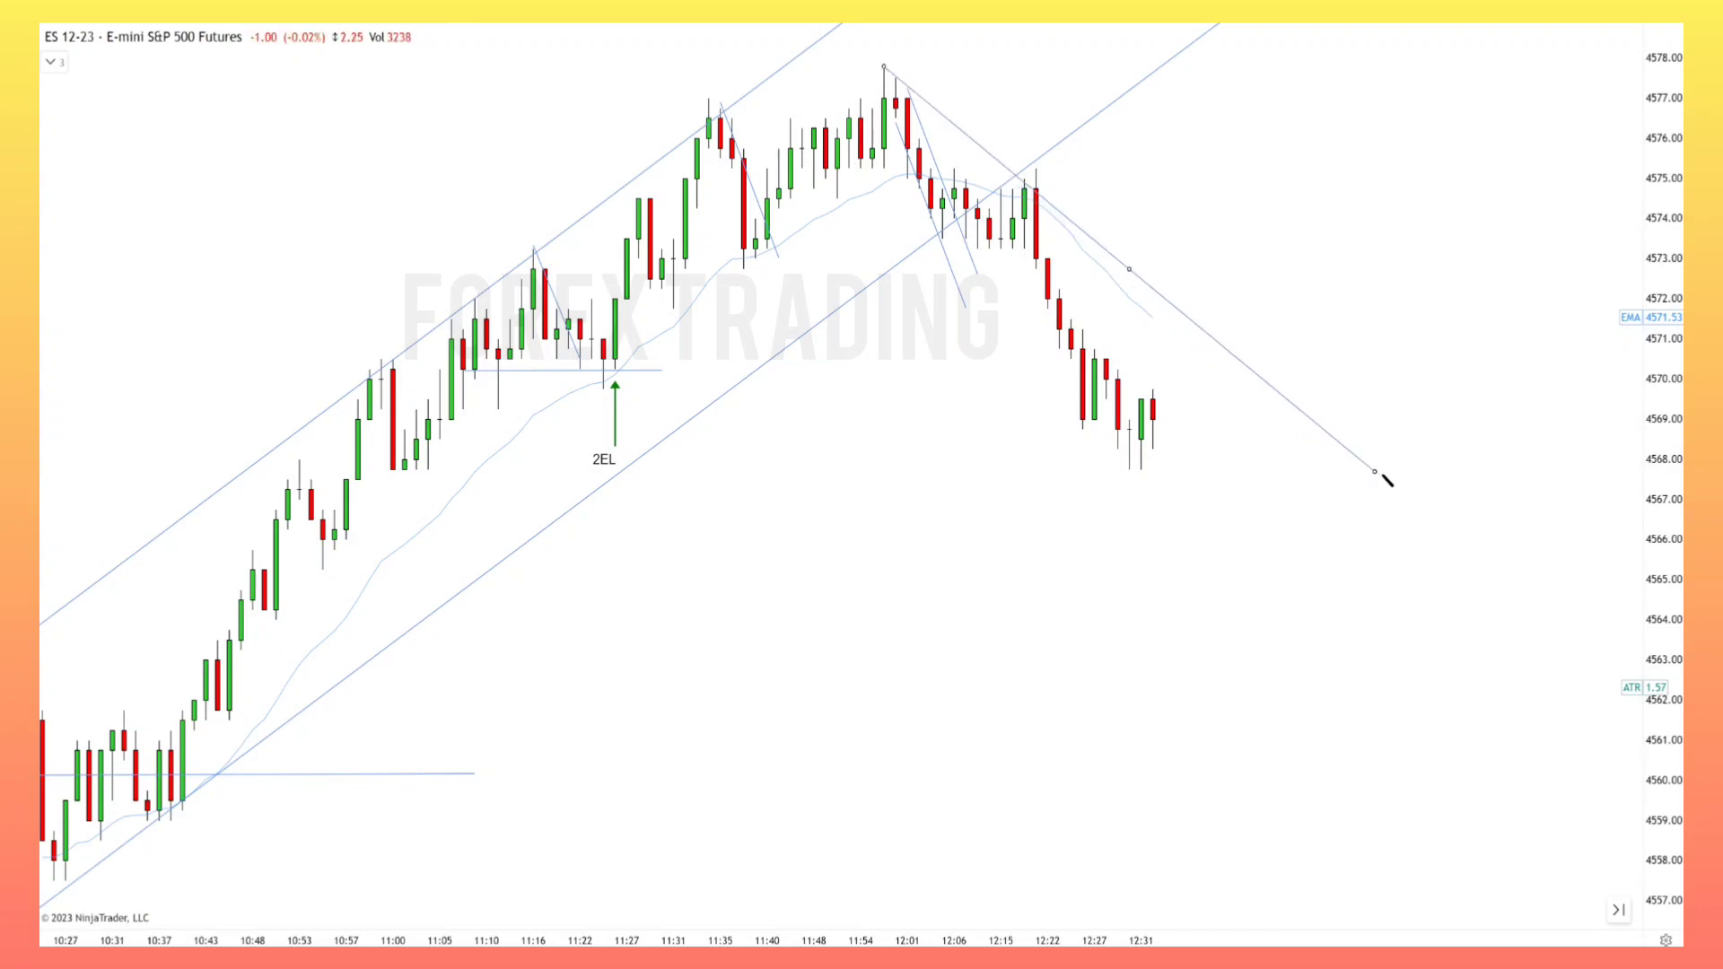
pyautogui.click(1082, 224)
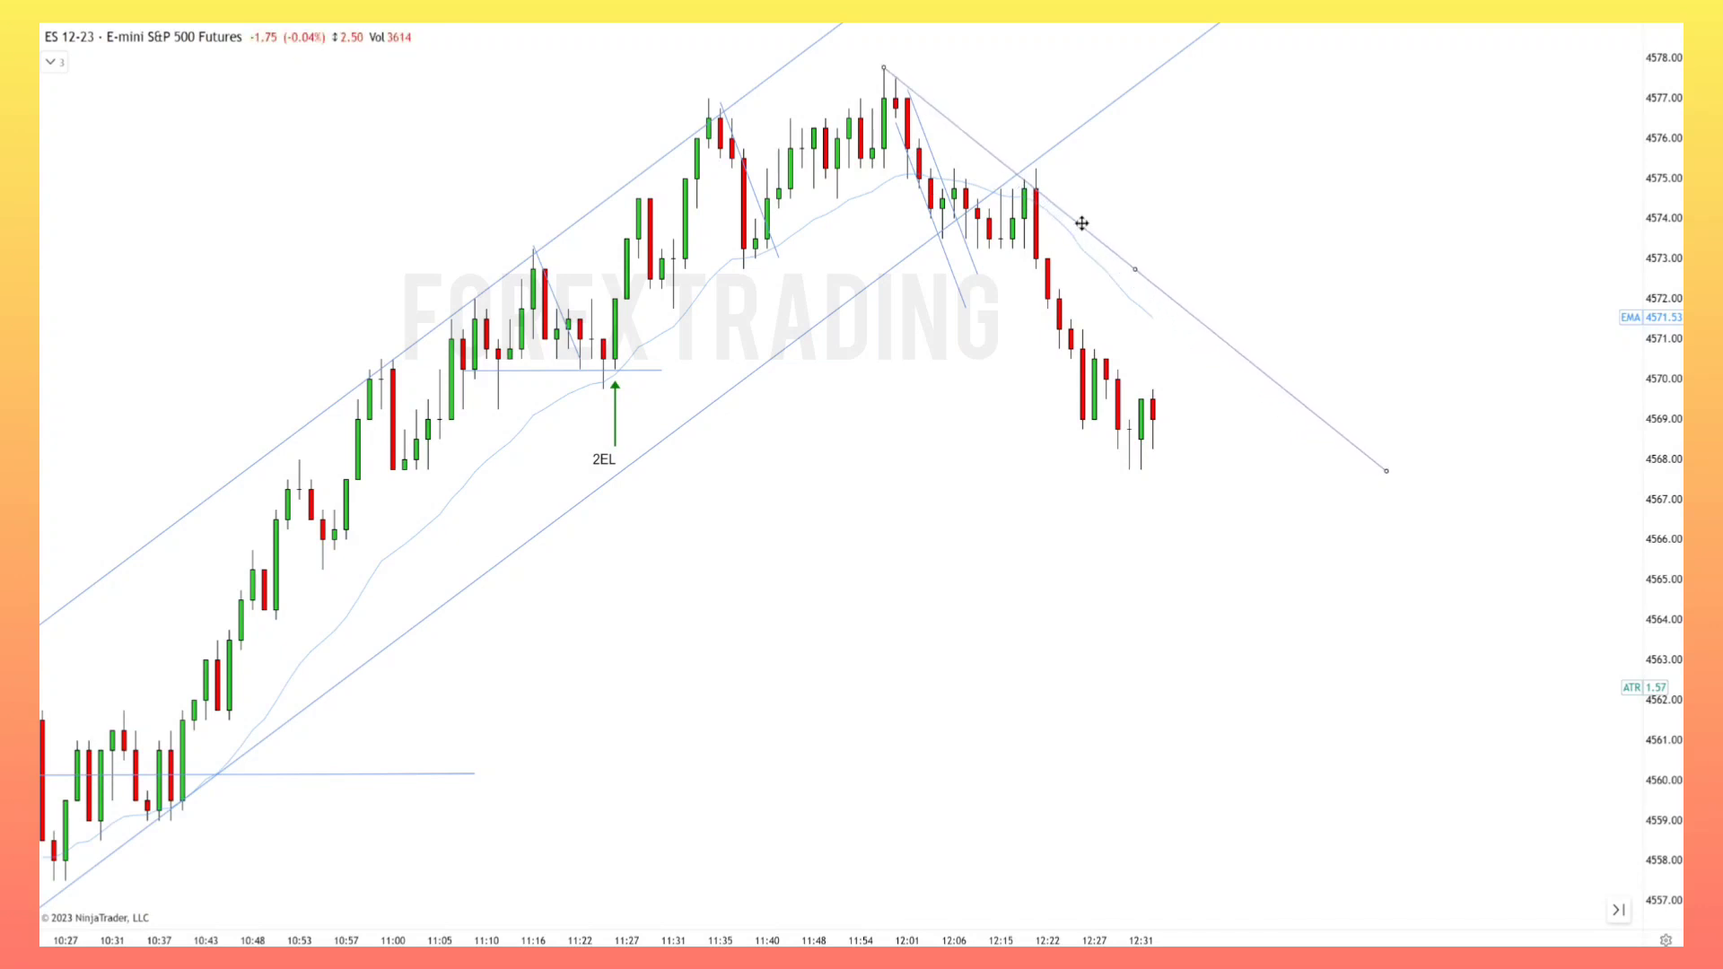
pyautogui.moveTo(1082, 224); pyautogui.dragTo(997, 355)
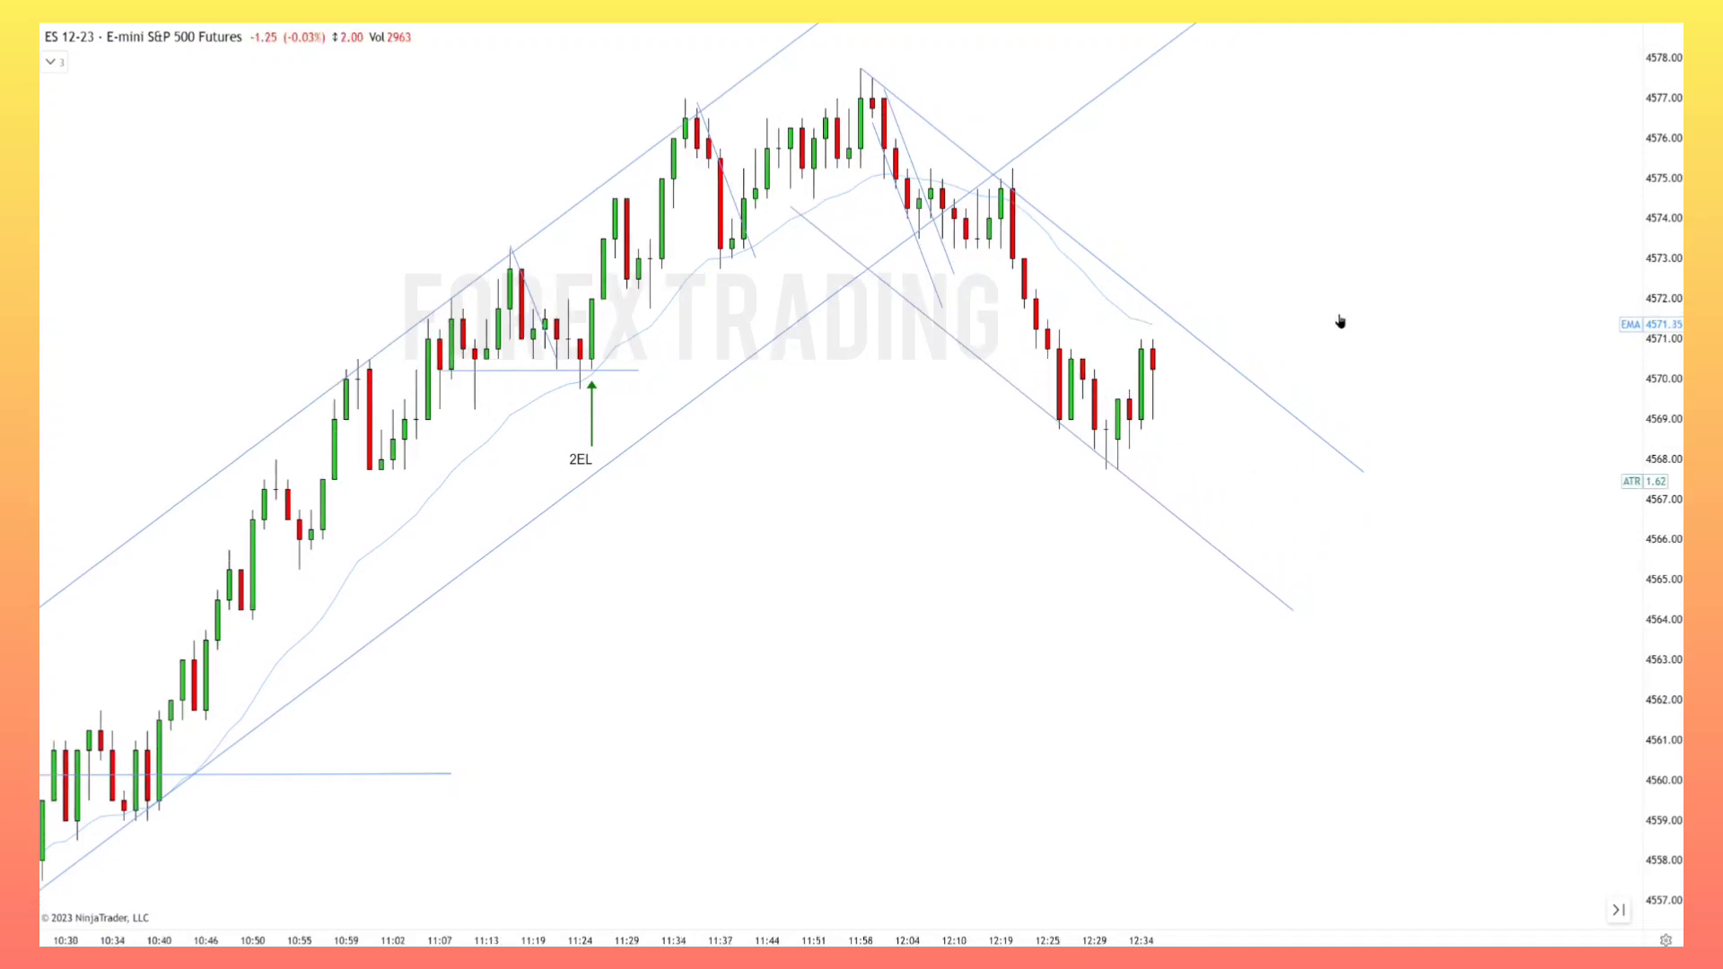
pyautogui.click(1084, 489)
pyautogui.click(1210, 286)
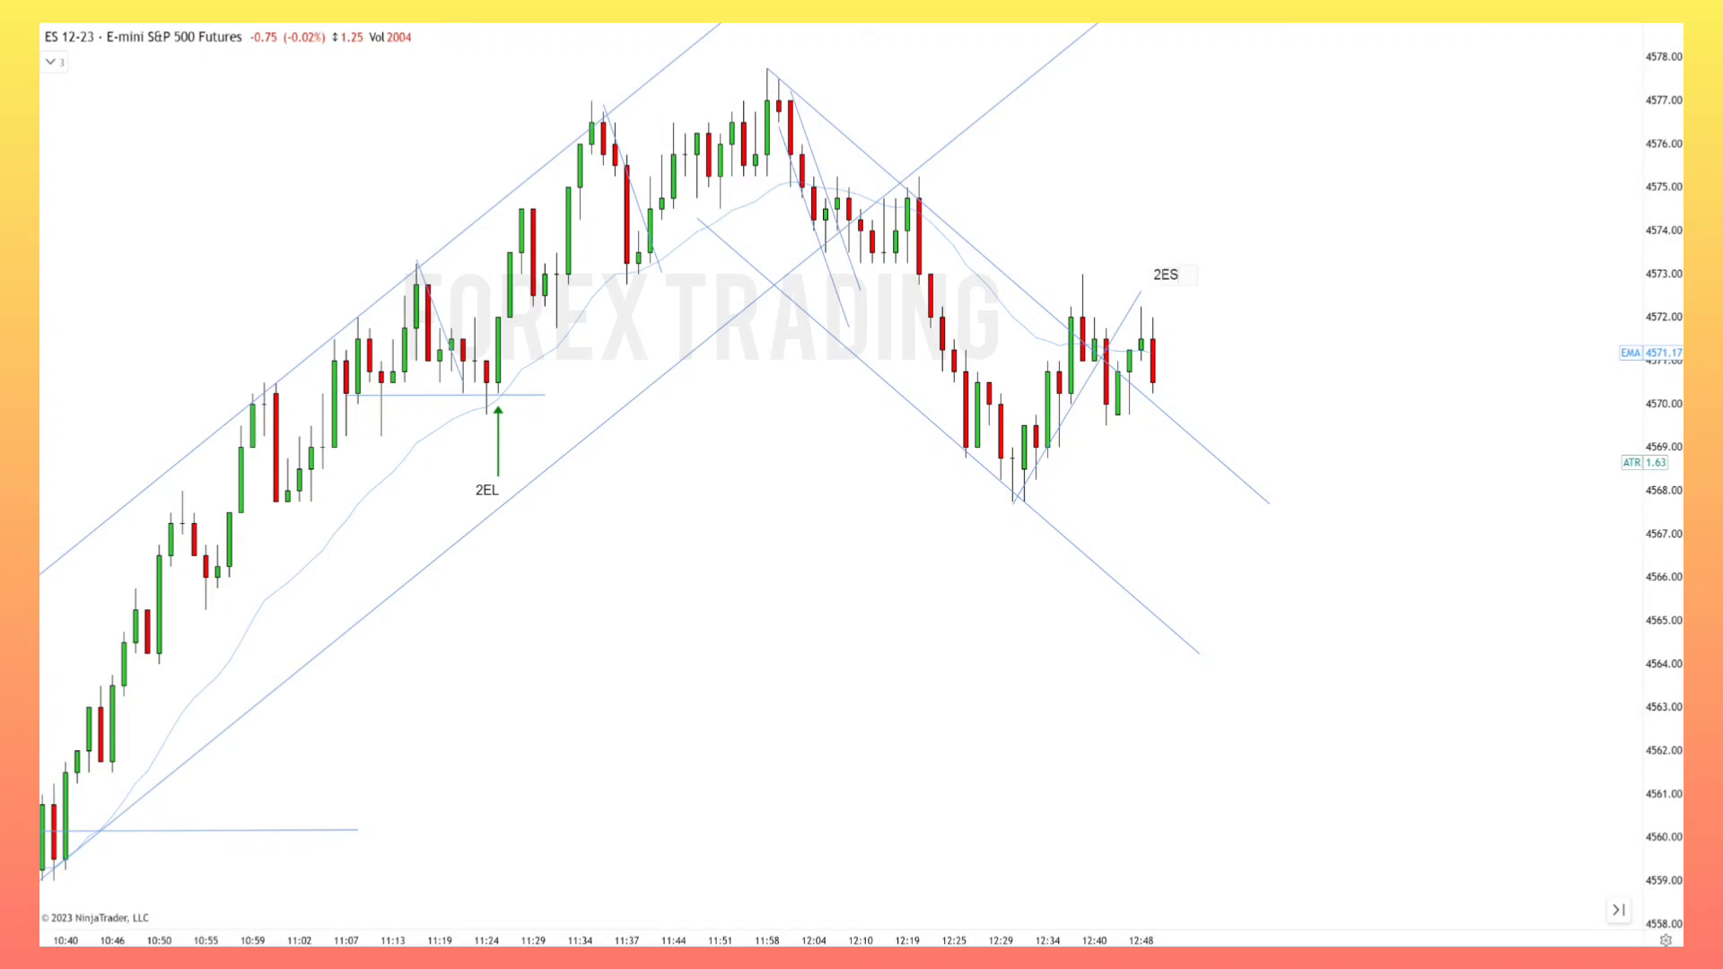
# Step: Reposition the 2ES label and change the text to F2EL above the failed bounce
pyautogui.moveTo(1185, 281); pyautogui.dragTo(1173, 301)
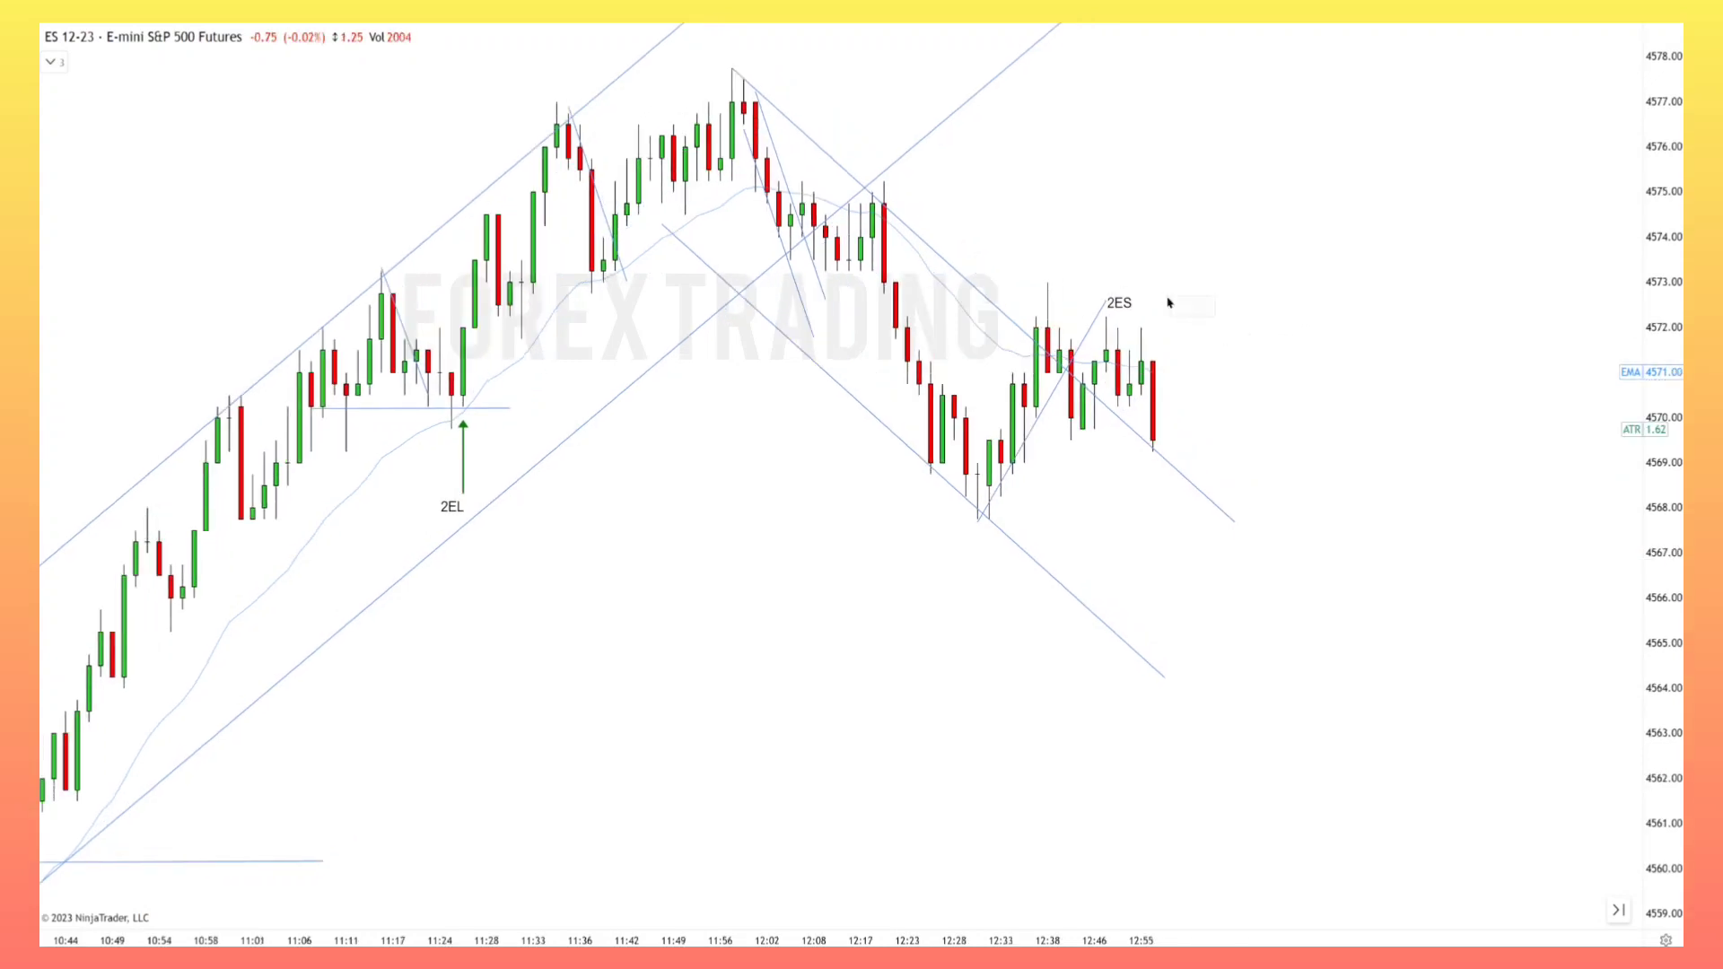
pyautogui.write('L')
pyautogui.click(1175, 305)
pyautogui.moveTo(1175, 306); pyautogui.dragTo(1163, 320)
pyautogui.click(1243, 372)
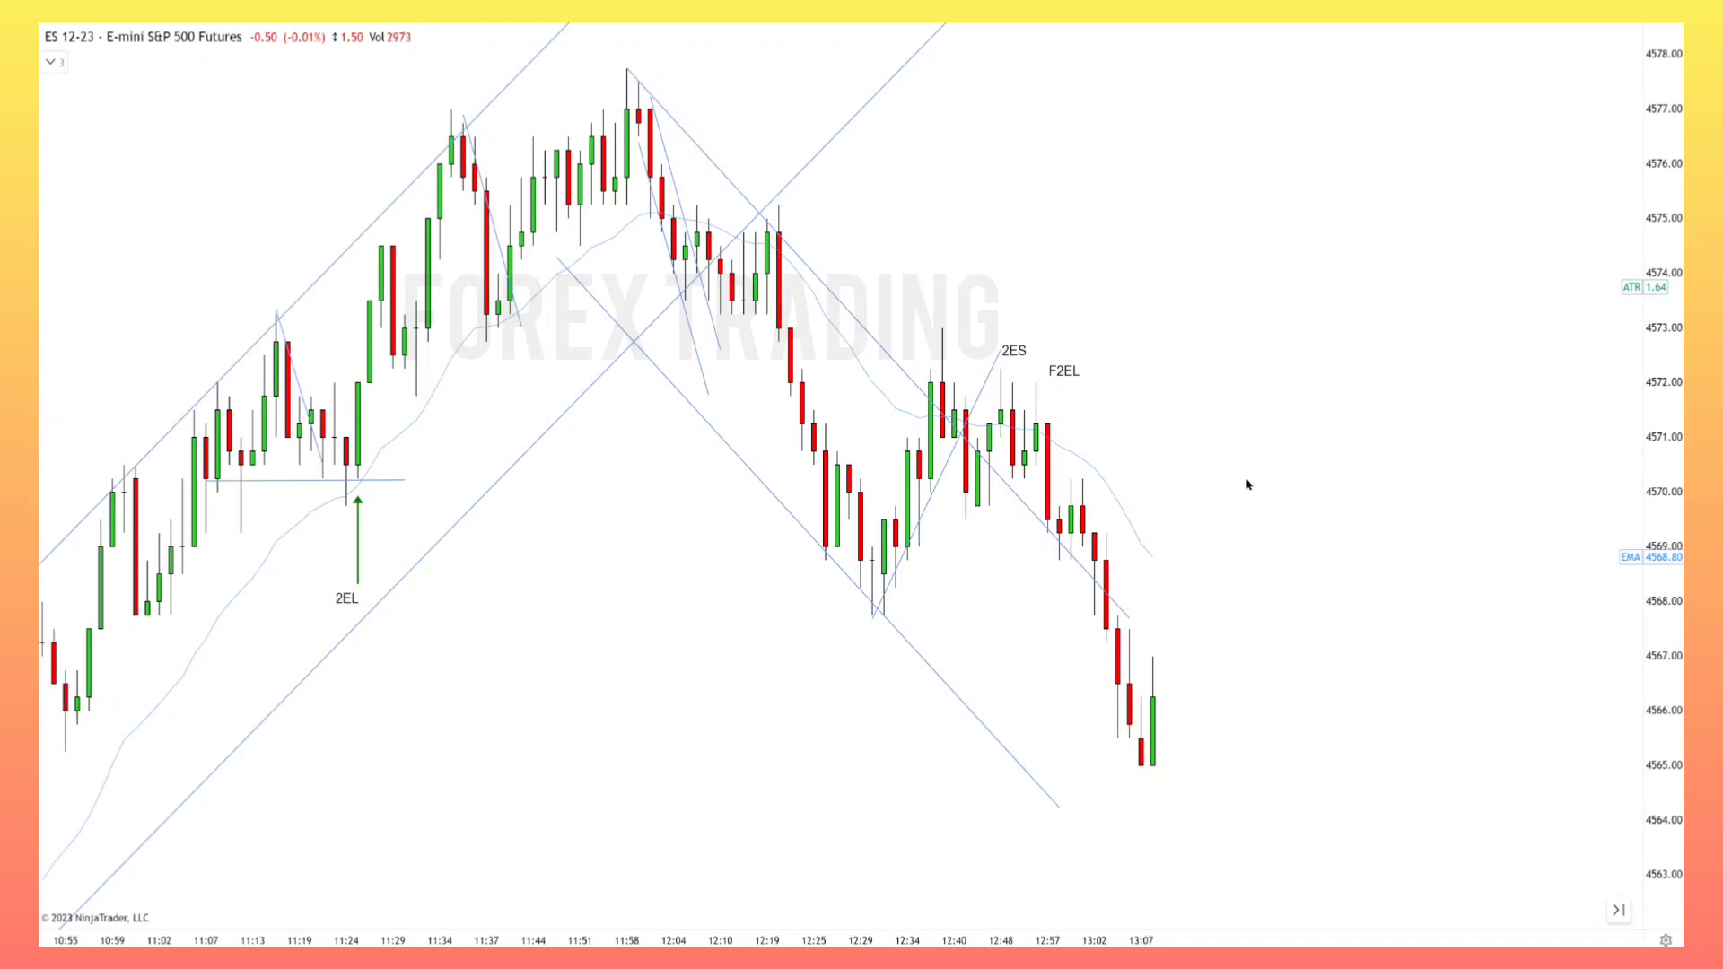
# Step: Place a copy of the NEW LOW label under the latest swing low
pyautogui.scroll(-5, 1247, 485)
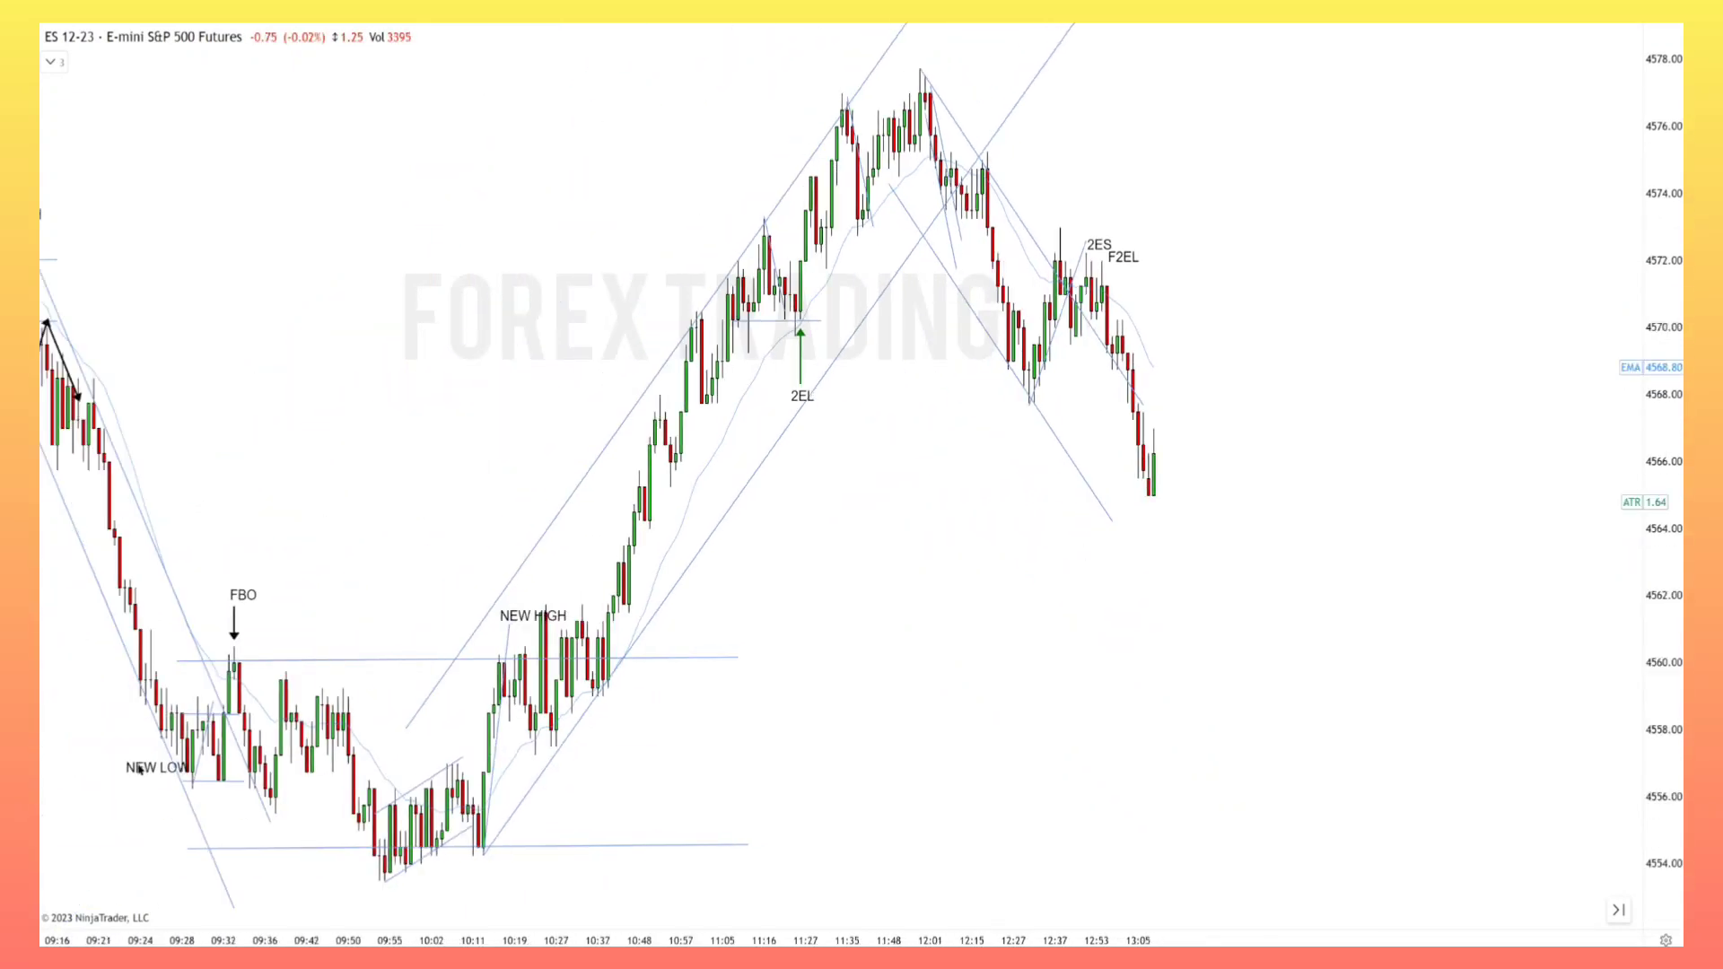
pyautogui.moveTo(140, 769); pyautogui.dragTo(1192, 508)
pyautogui.scroll(1, 1103, 282)
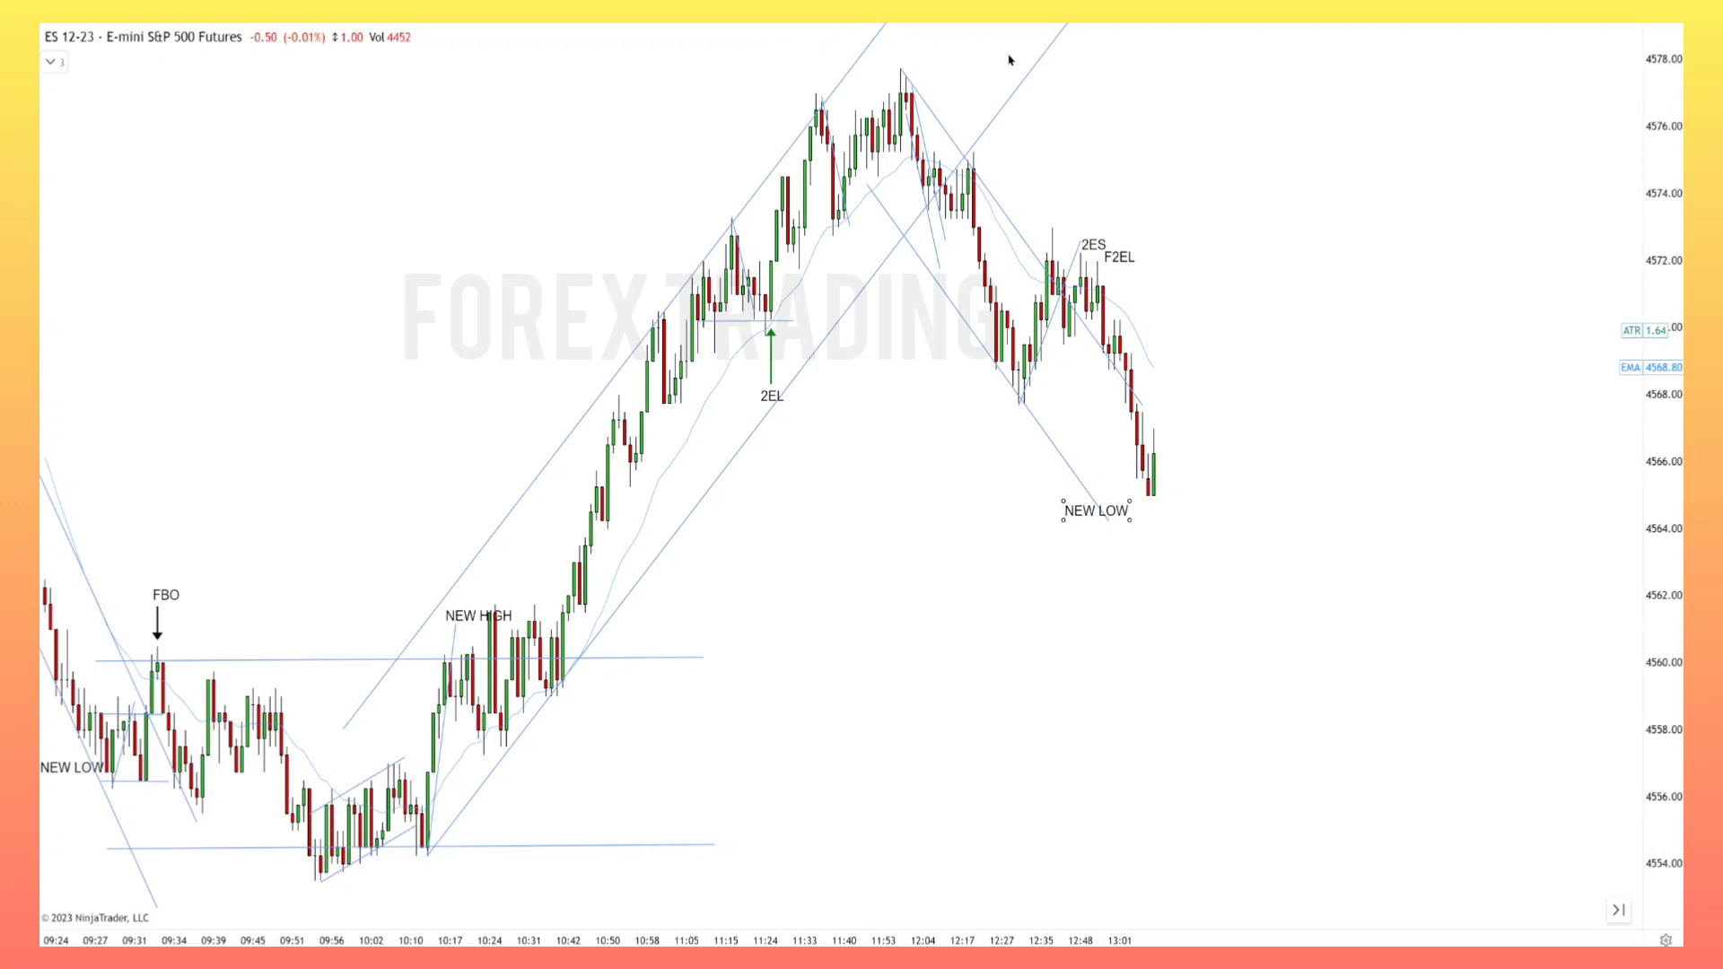
pyautogui.scroll(1, 981, 127)
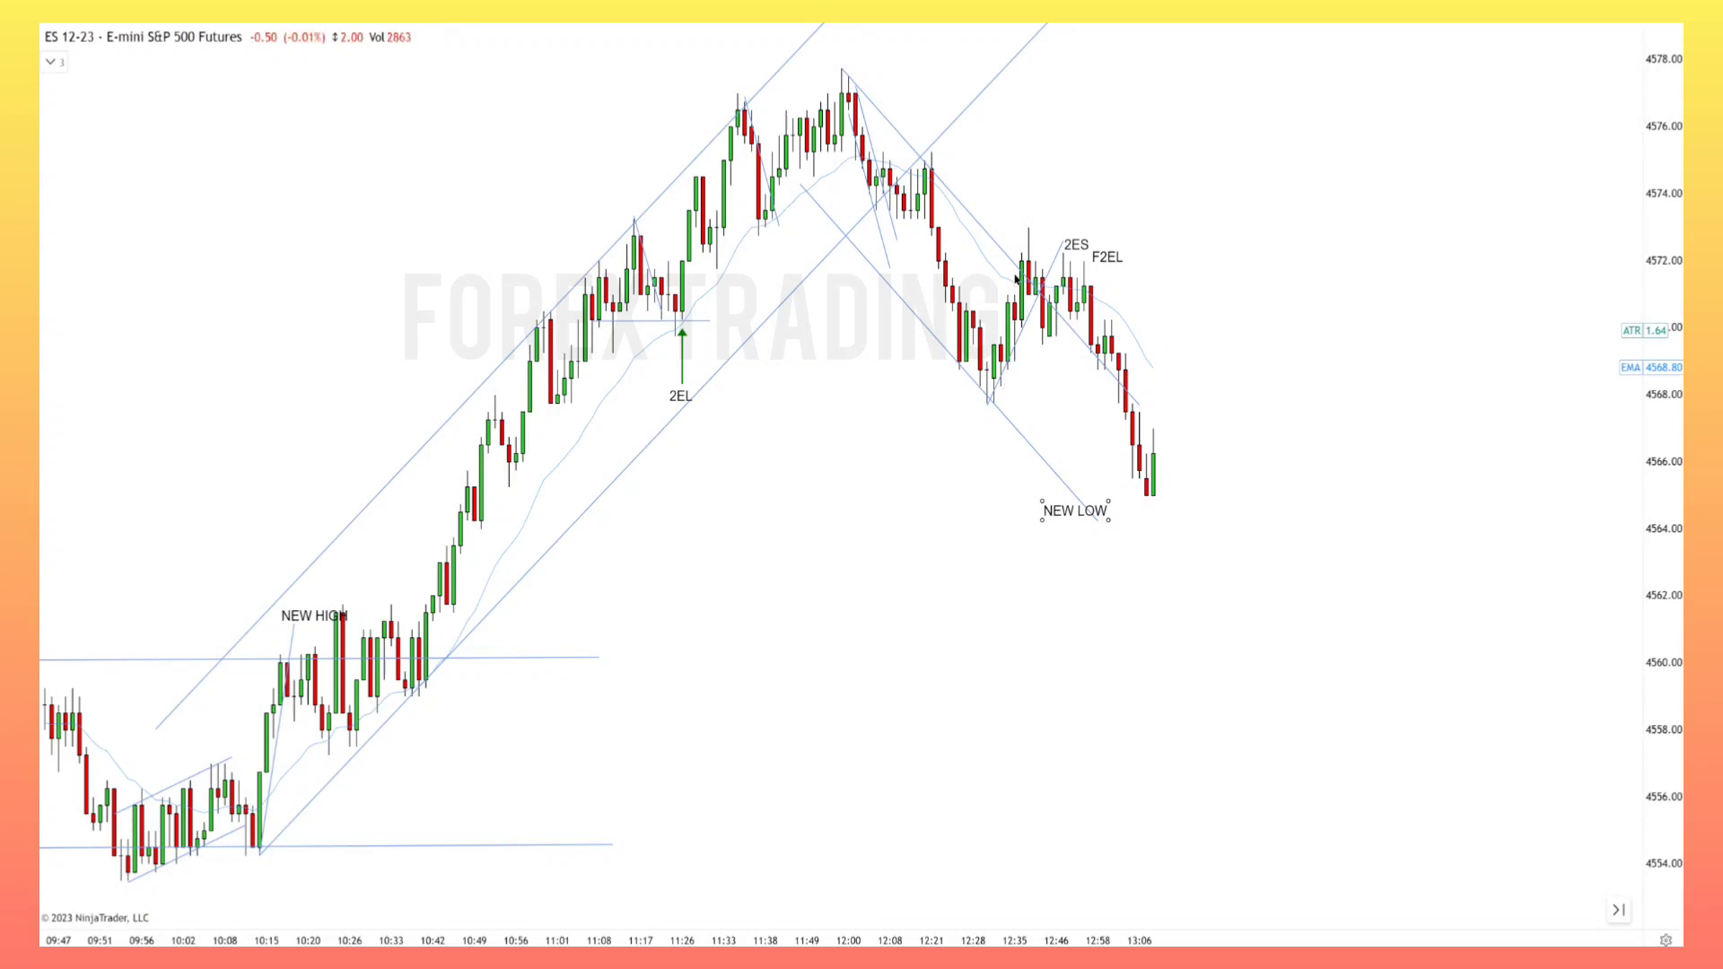
pyautogui.scroll(1, 1054, 271)
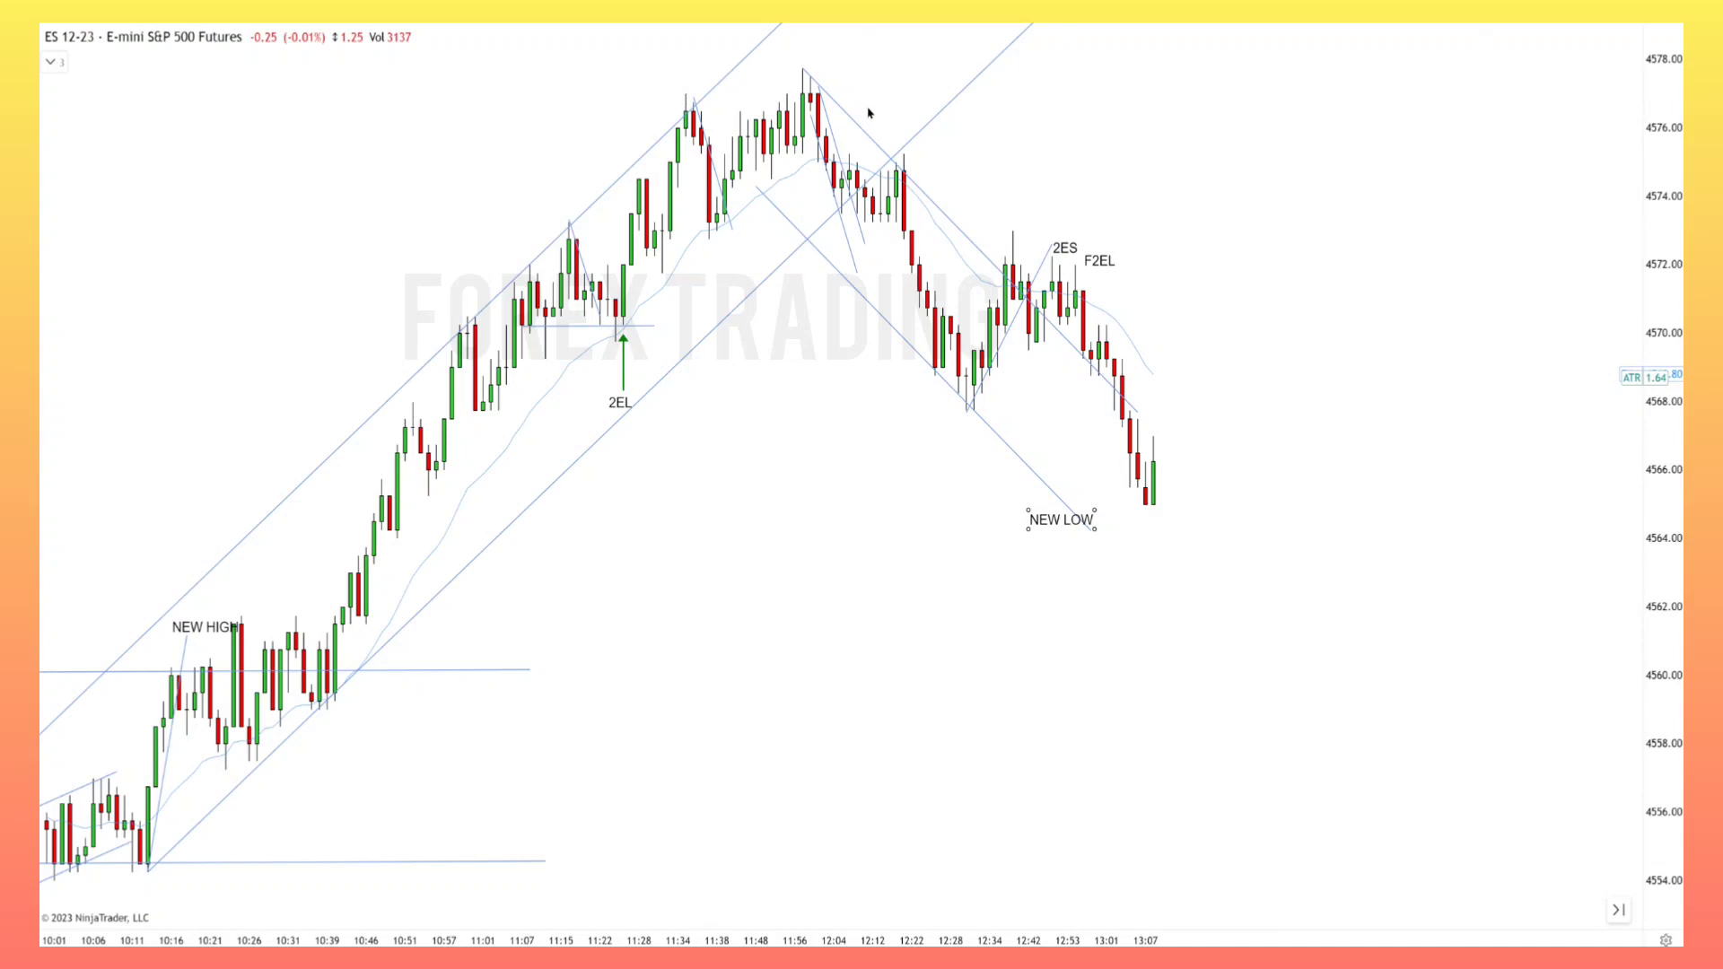
# Step: Remove a stray horizontal arrow and draw a trend line rising from the 13:07 low
pyautogui.moveTo(702, 64); pyautogui.dragTo(1038, 63)
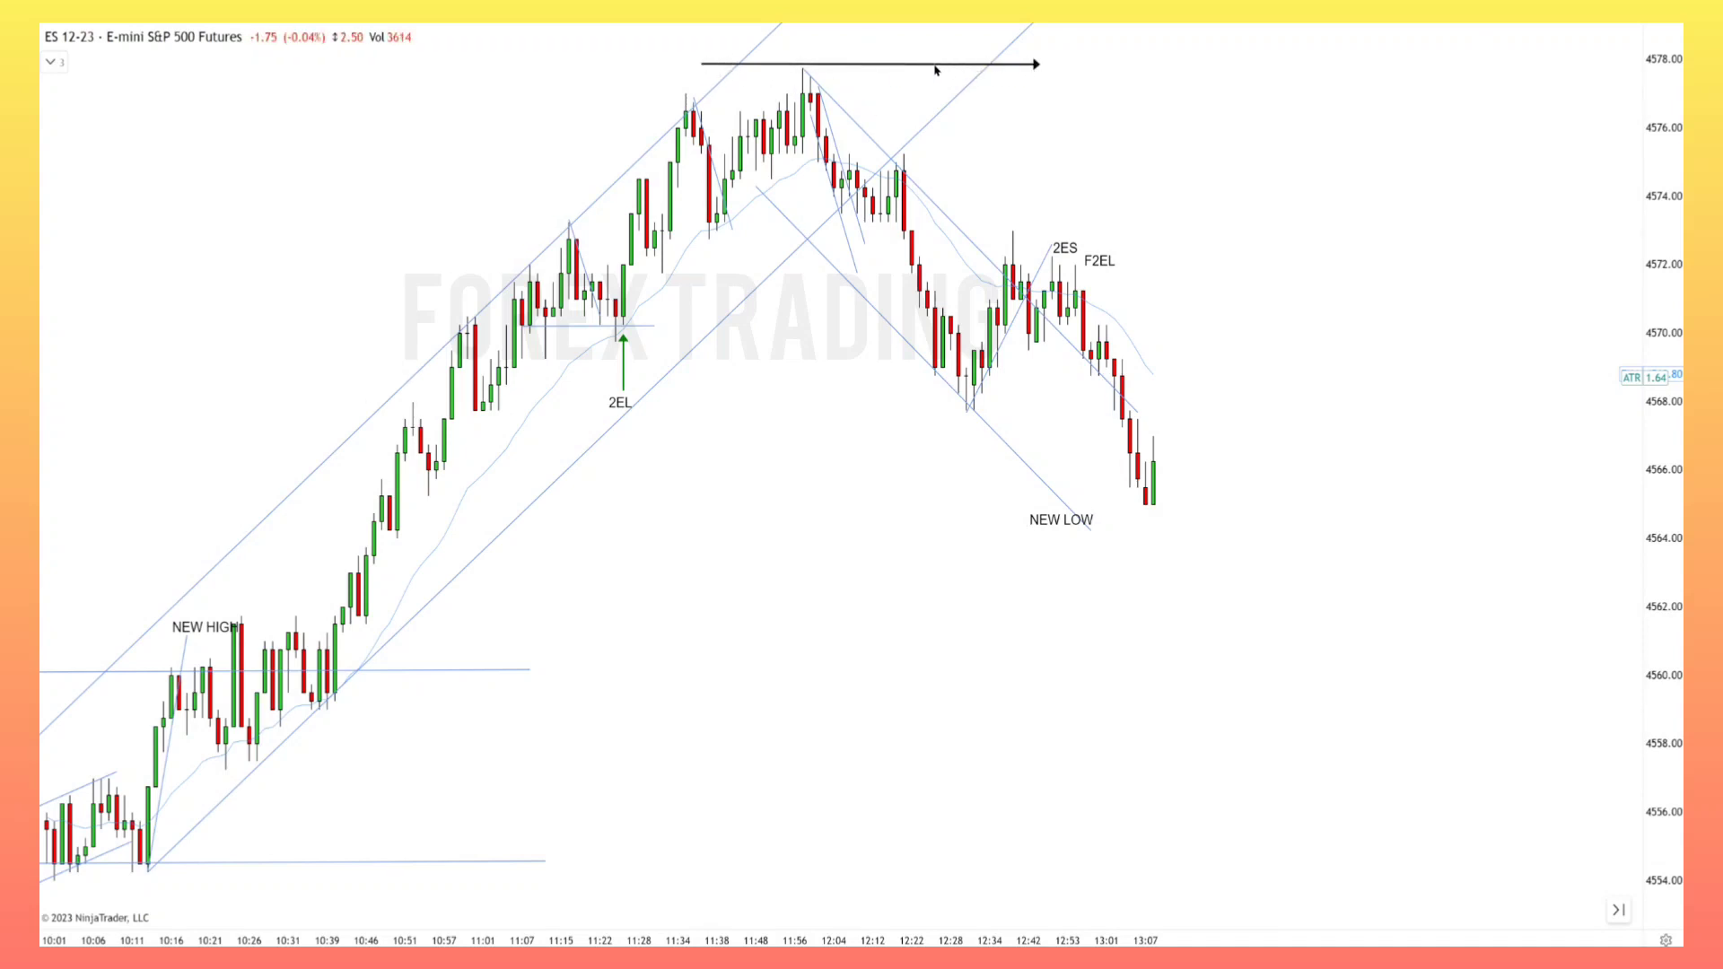
pyautogui.press('Delete')
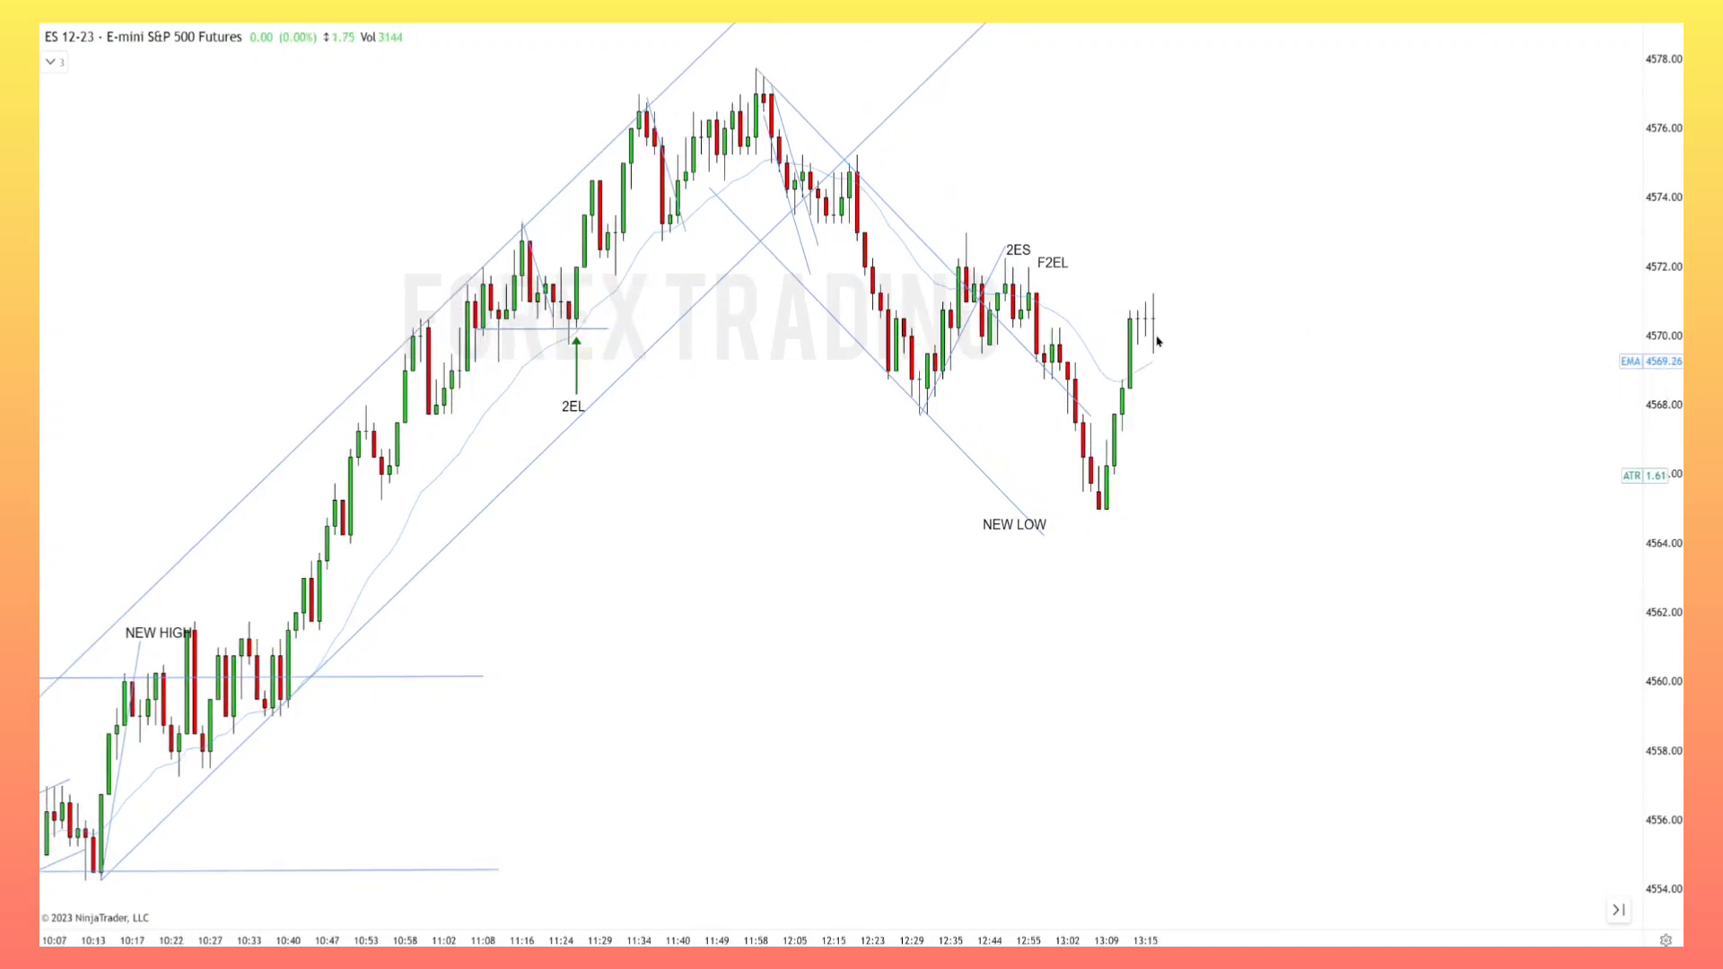
pyautogui.moveTo(1113, 524); pyautogui.dragTo(1165, 300)
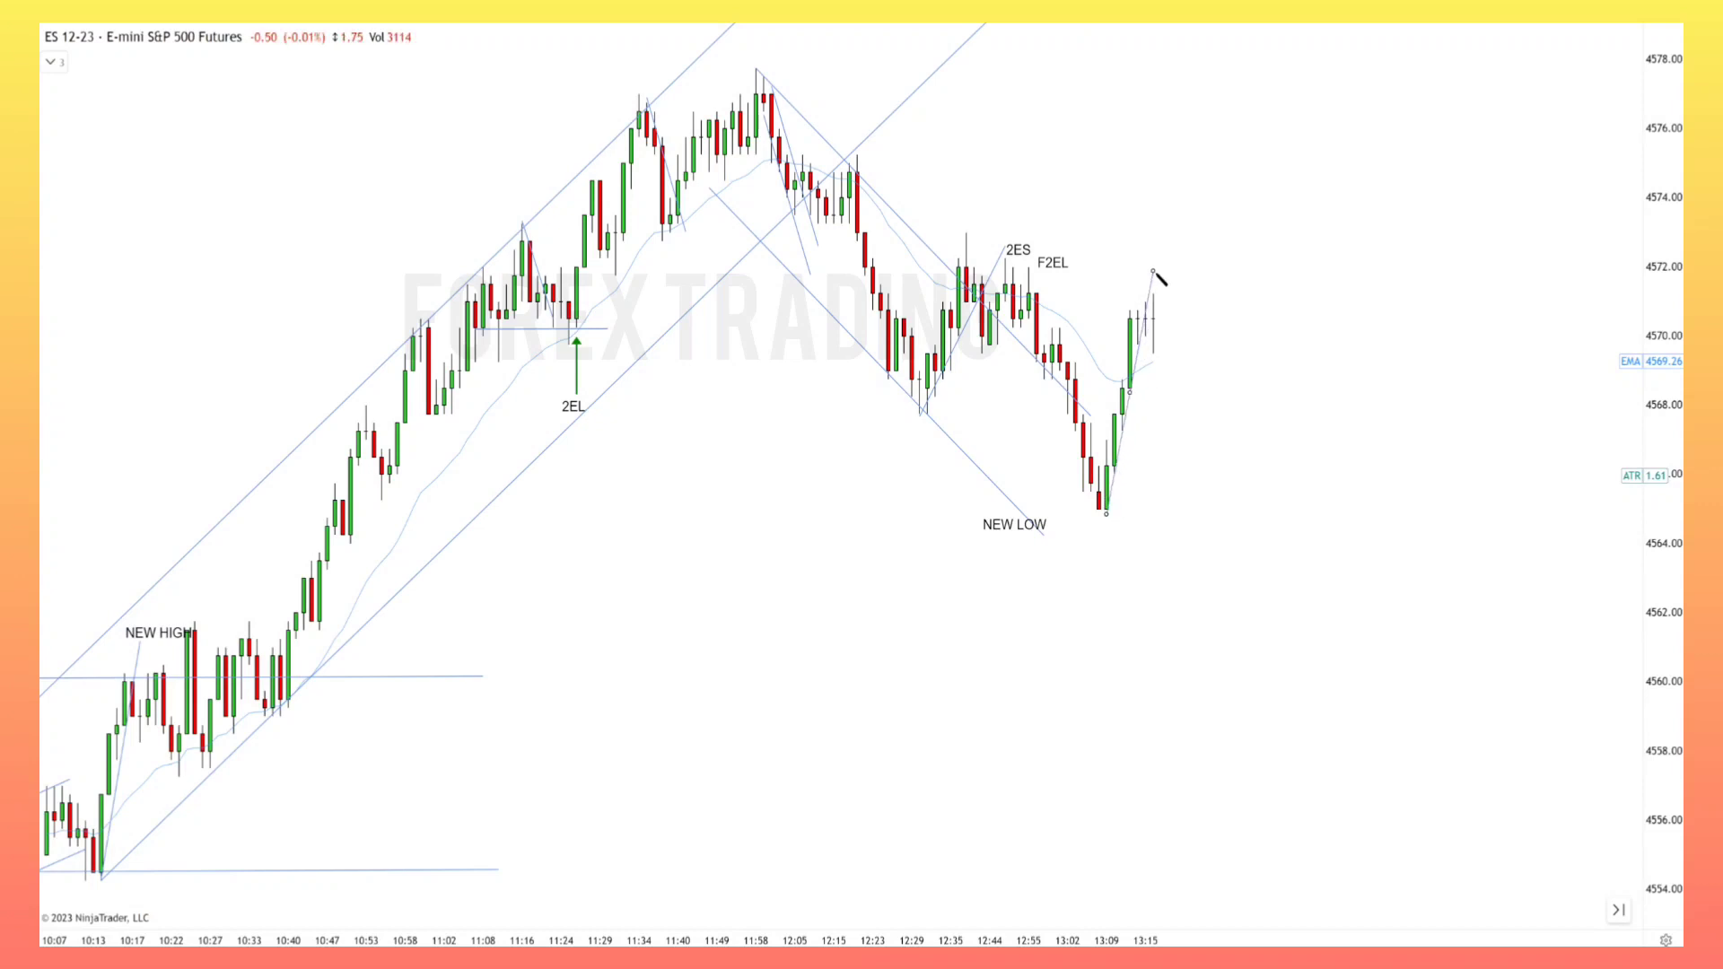
pyautogui.scroll(1, 1123, 395)
pyautogui.scroll(1, 1123, 395)
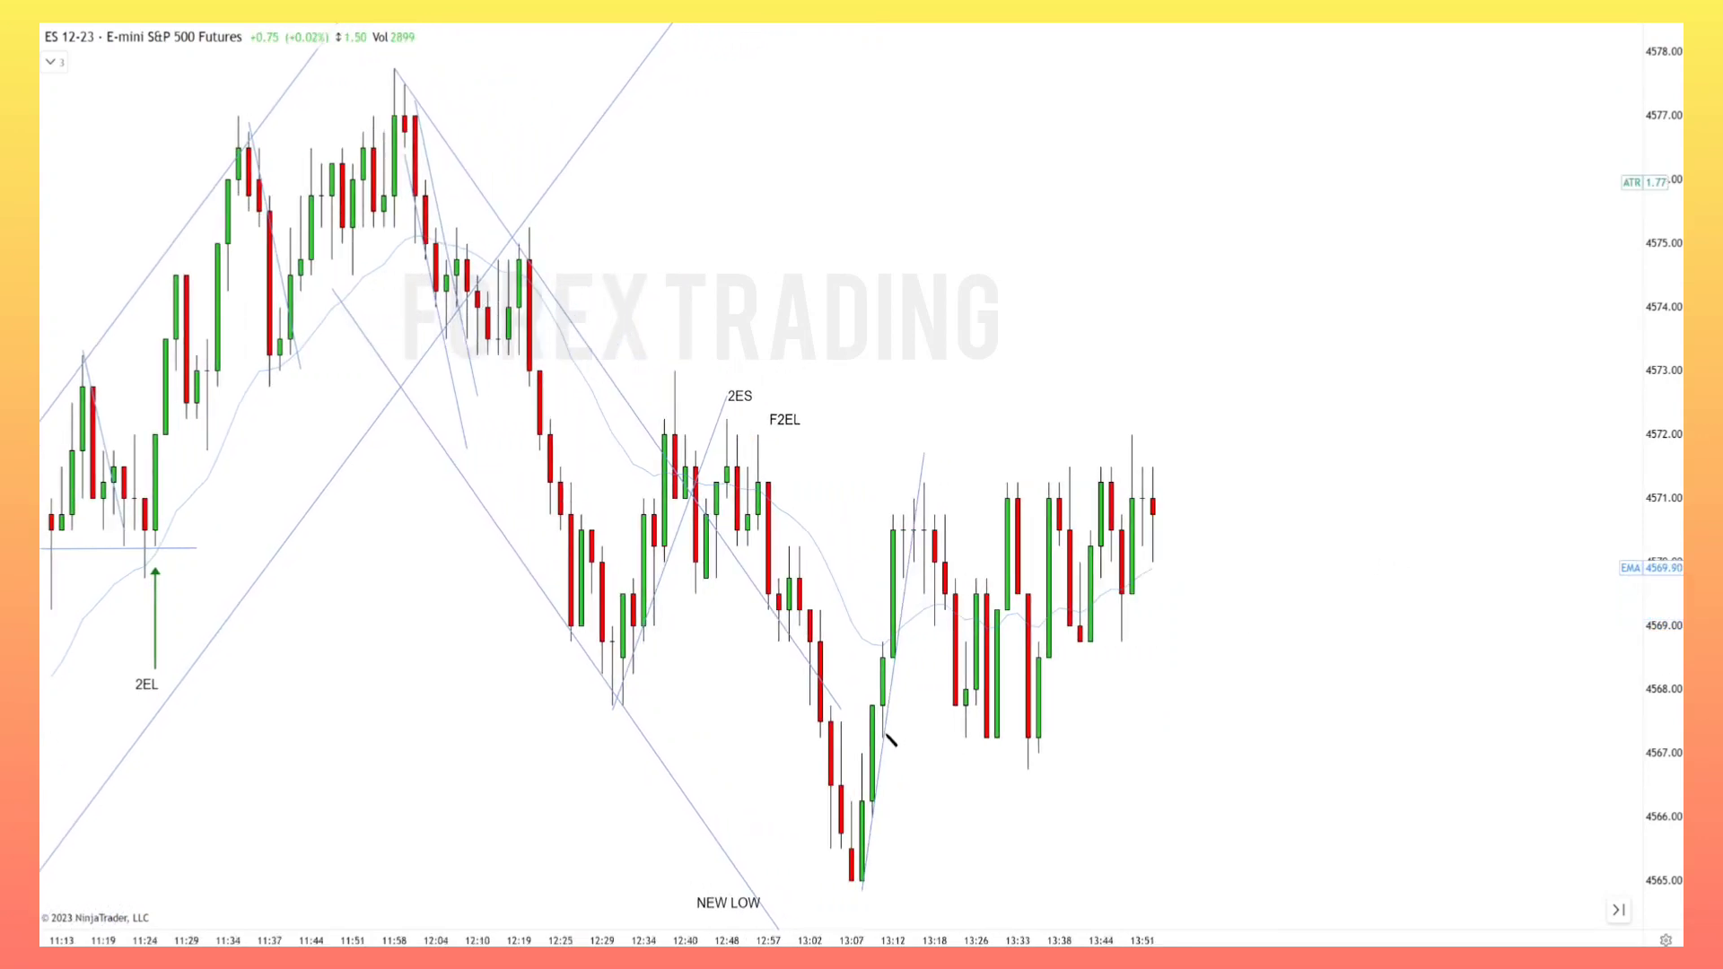
# Step: Draw a horizontal line at the range bottom near 4567 and copy it up to the top near 4571
pyautogui.moveTo(882, 734); pyautogui.dragTo(1413, 734)
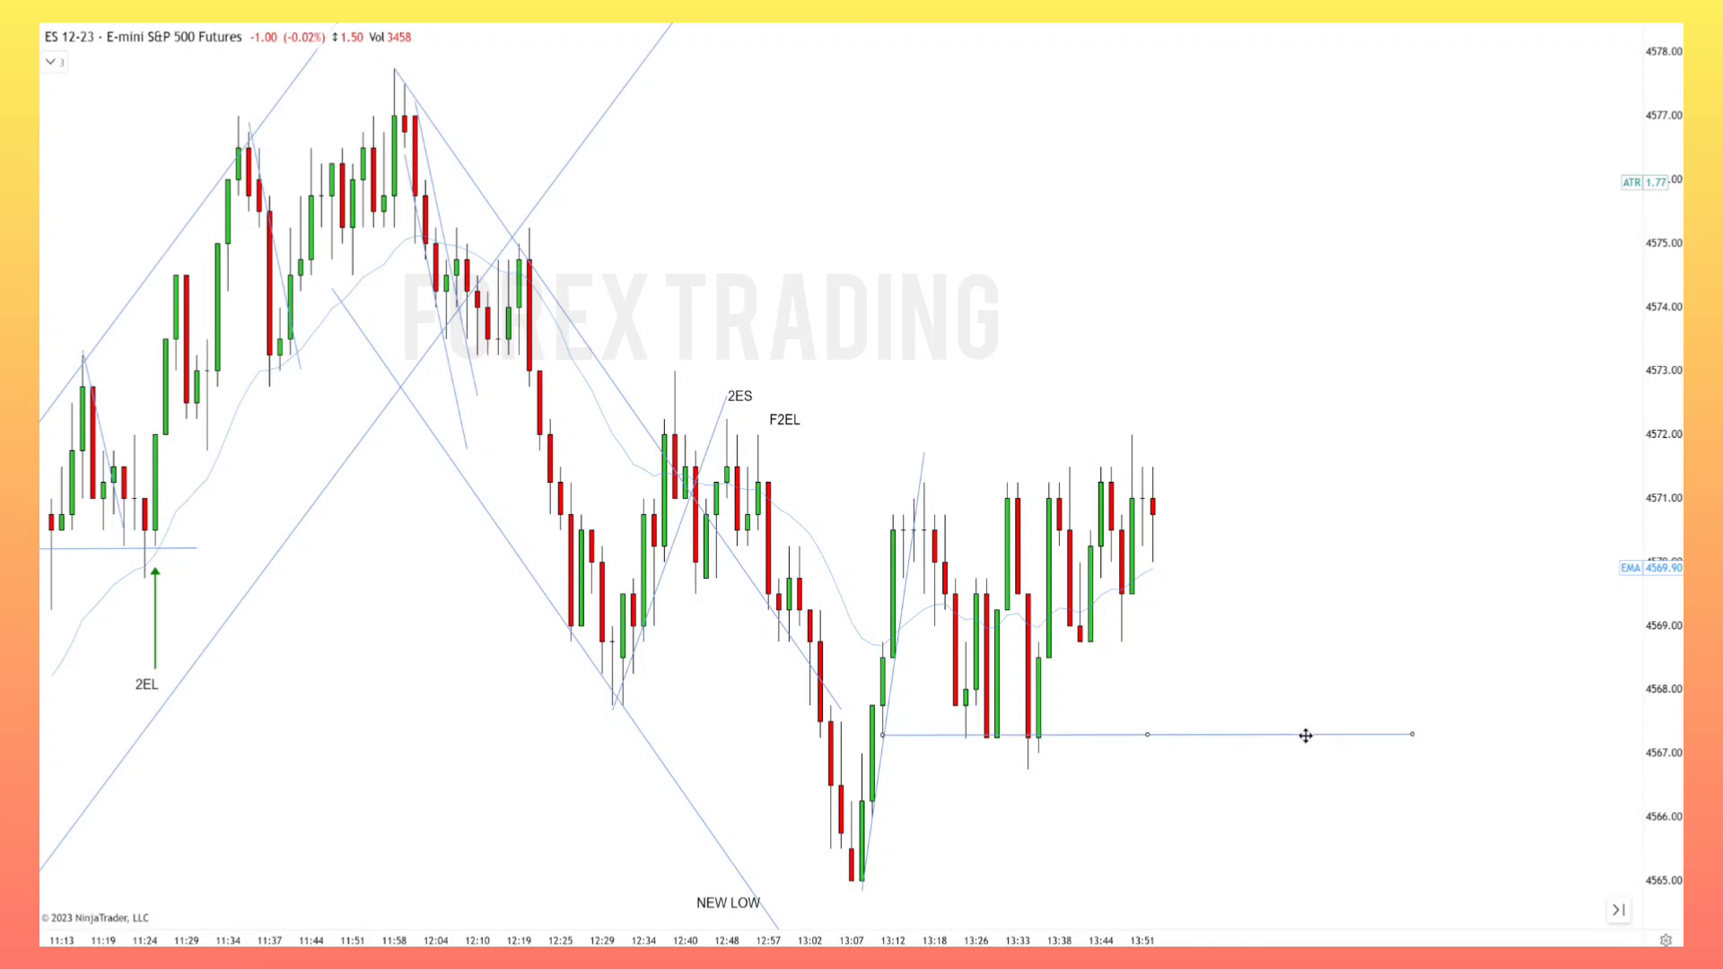
pyautogui.moveTo(1257, 731); pyautogui.dragTo(1220, 483)
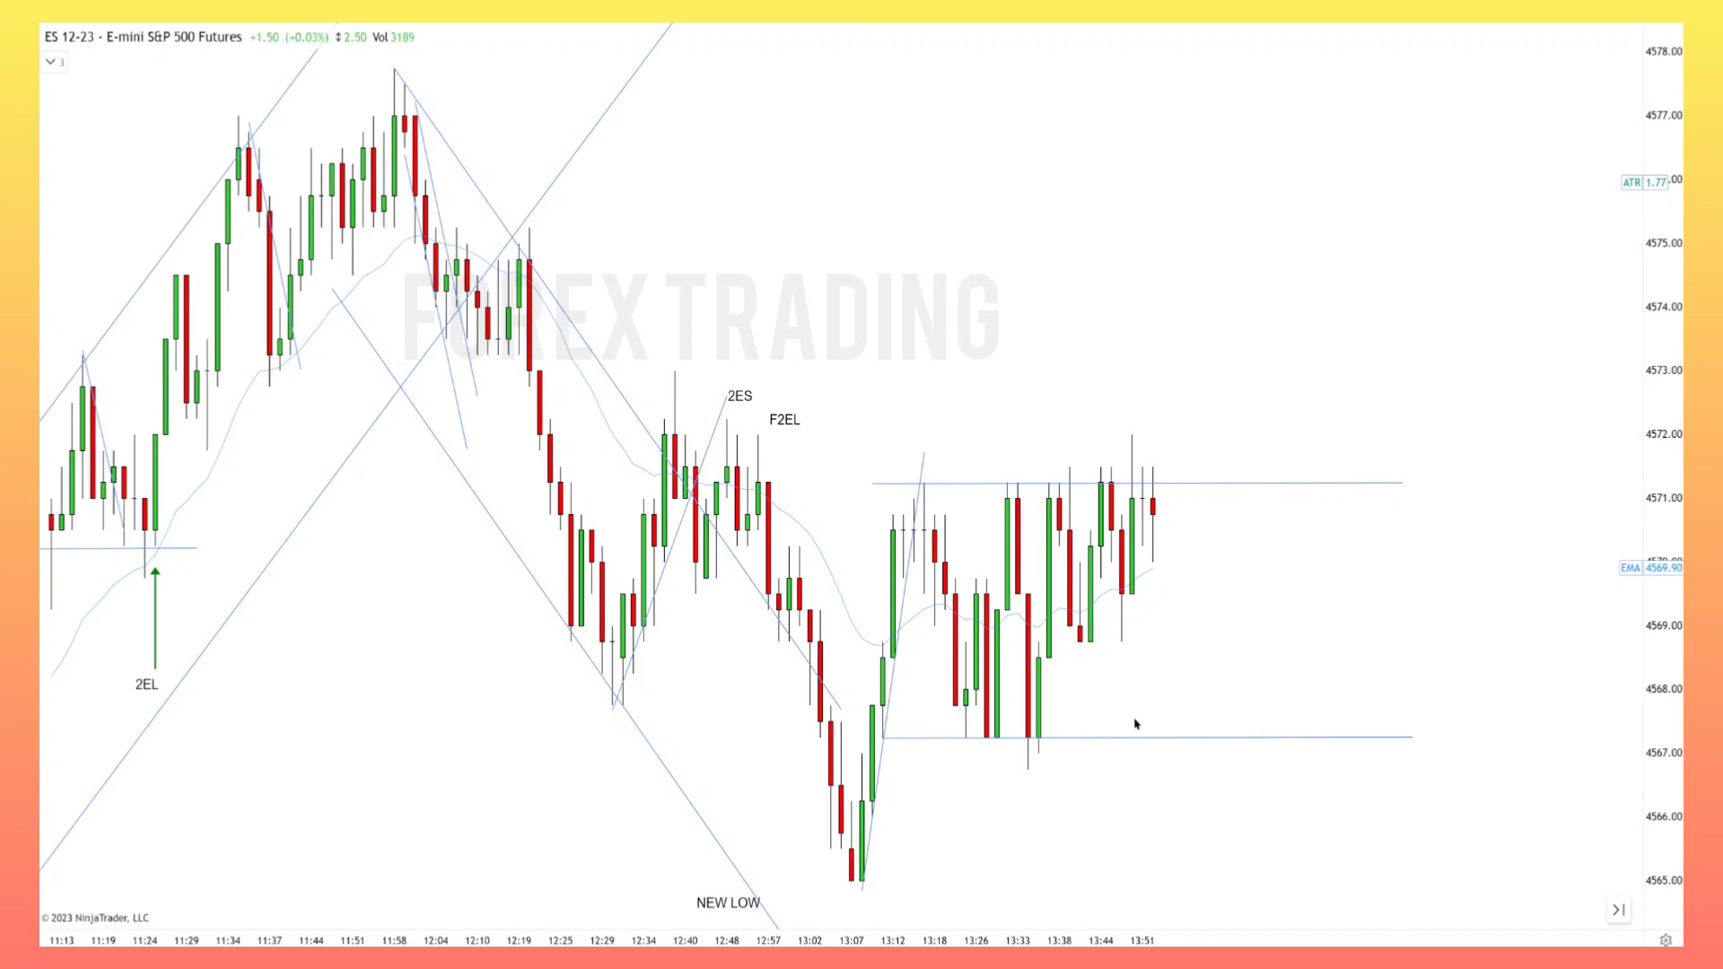
pyautogui.scroll(-1, 968, 691)
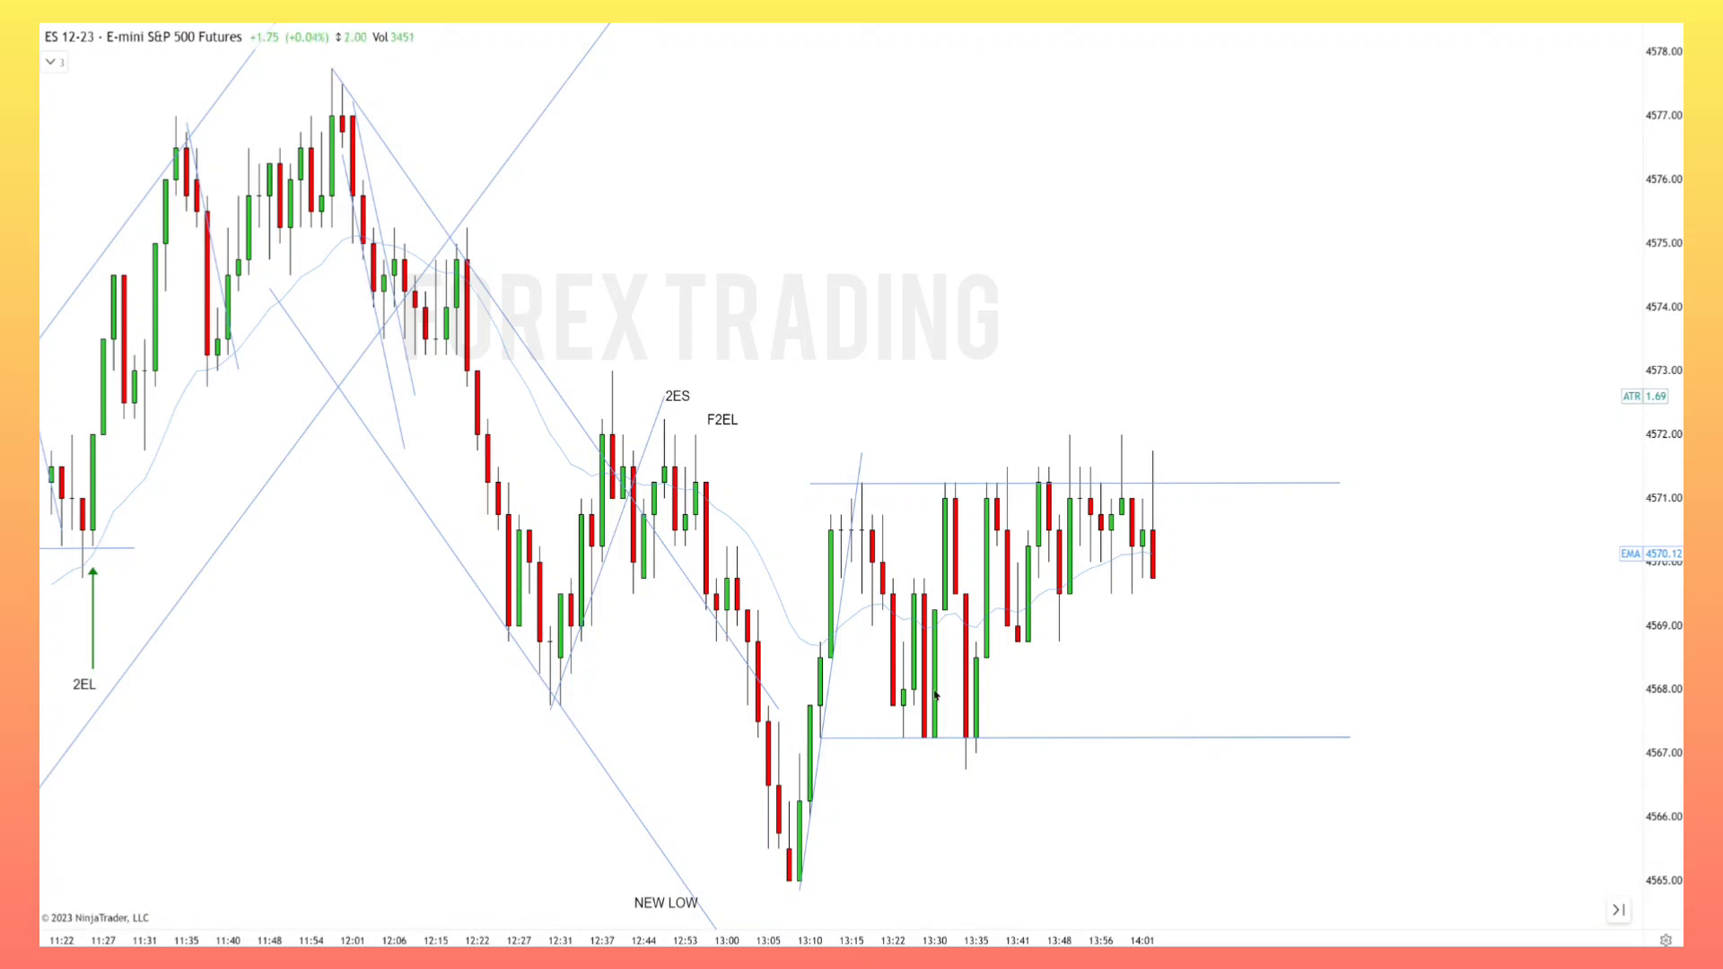
# Step: Position the LH label above the red down arrow at the 14:02 high
pyautogui.scroll(-6, 1170, 543)
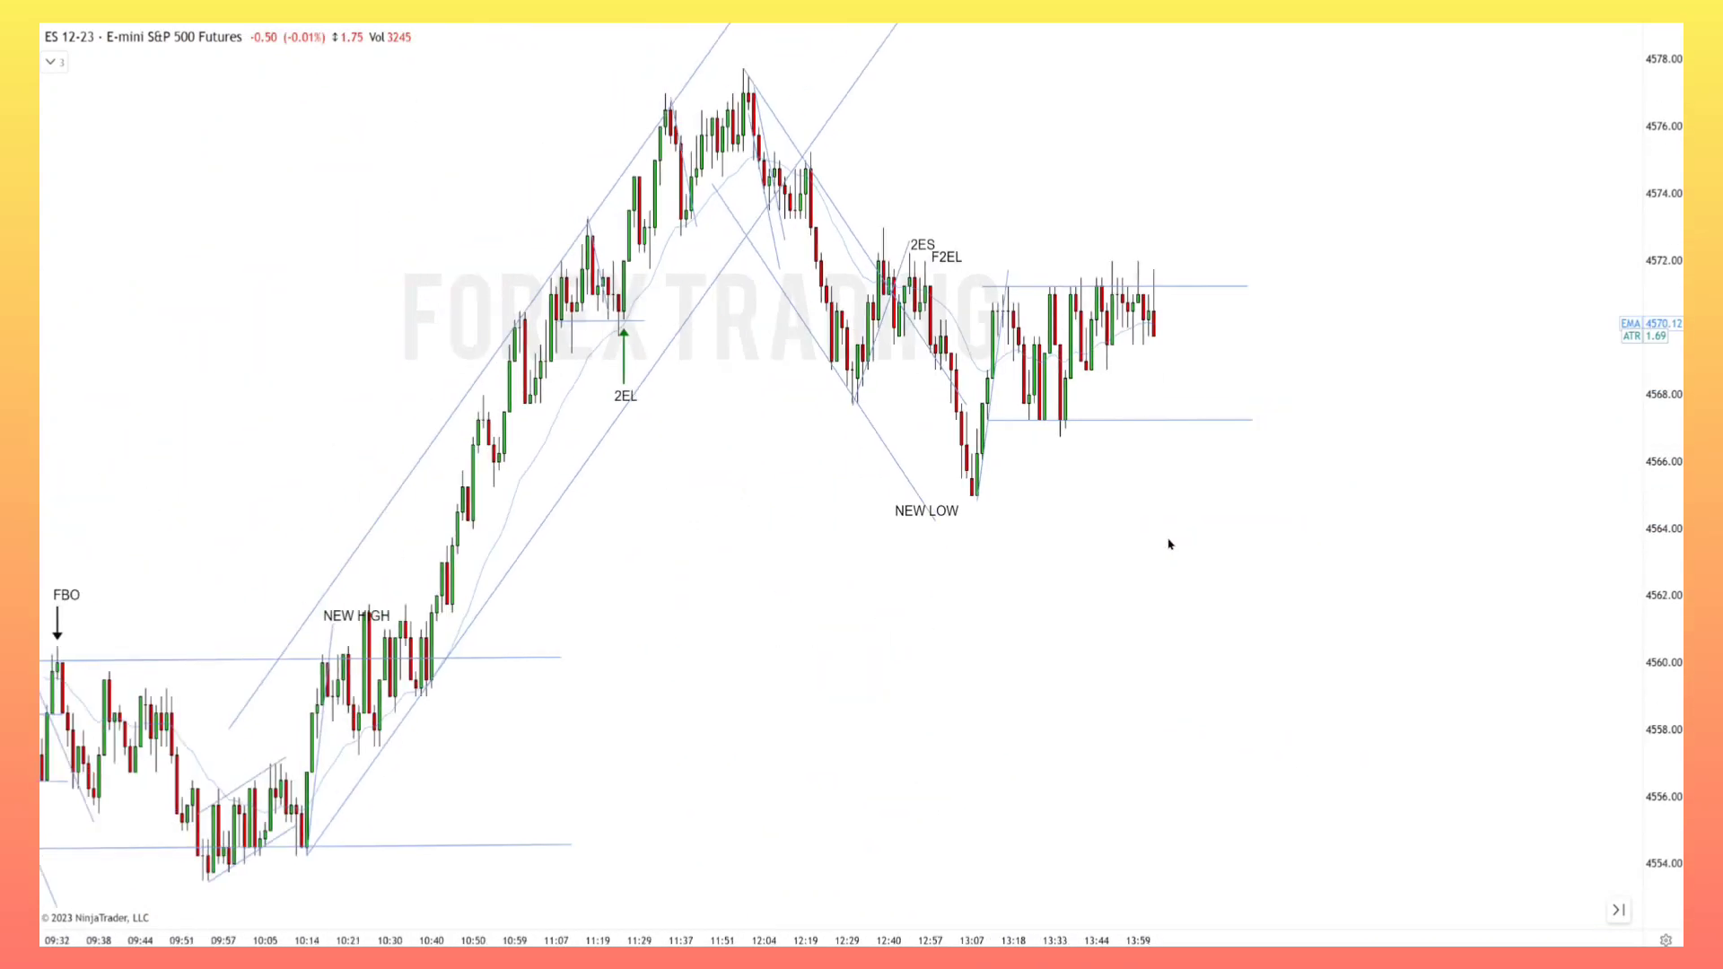
pyautogui.scroll(-5, 1171, 543)
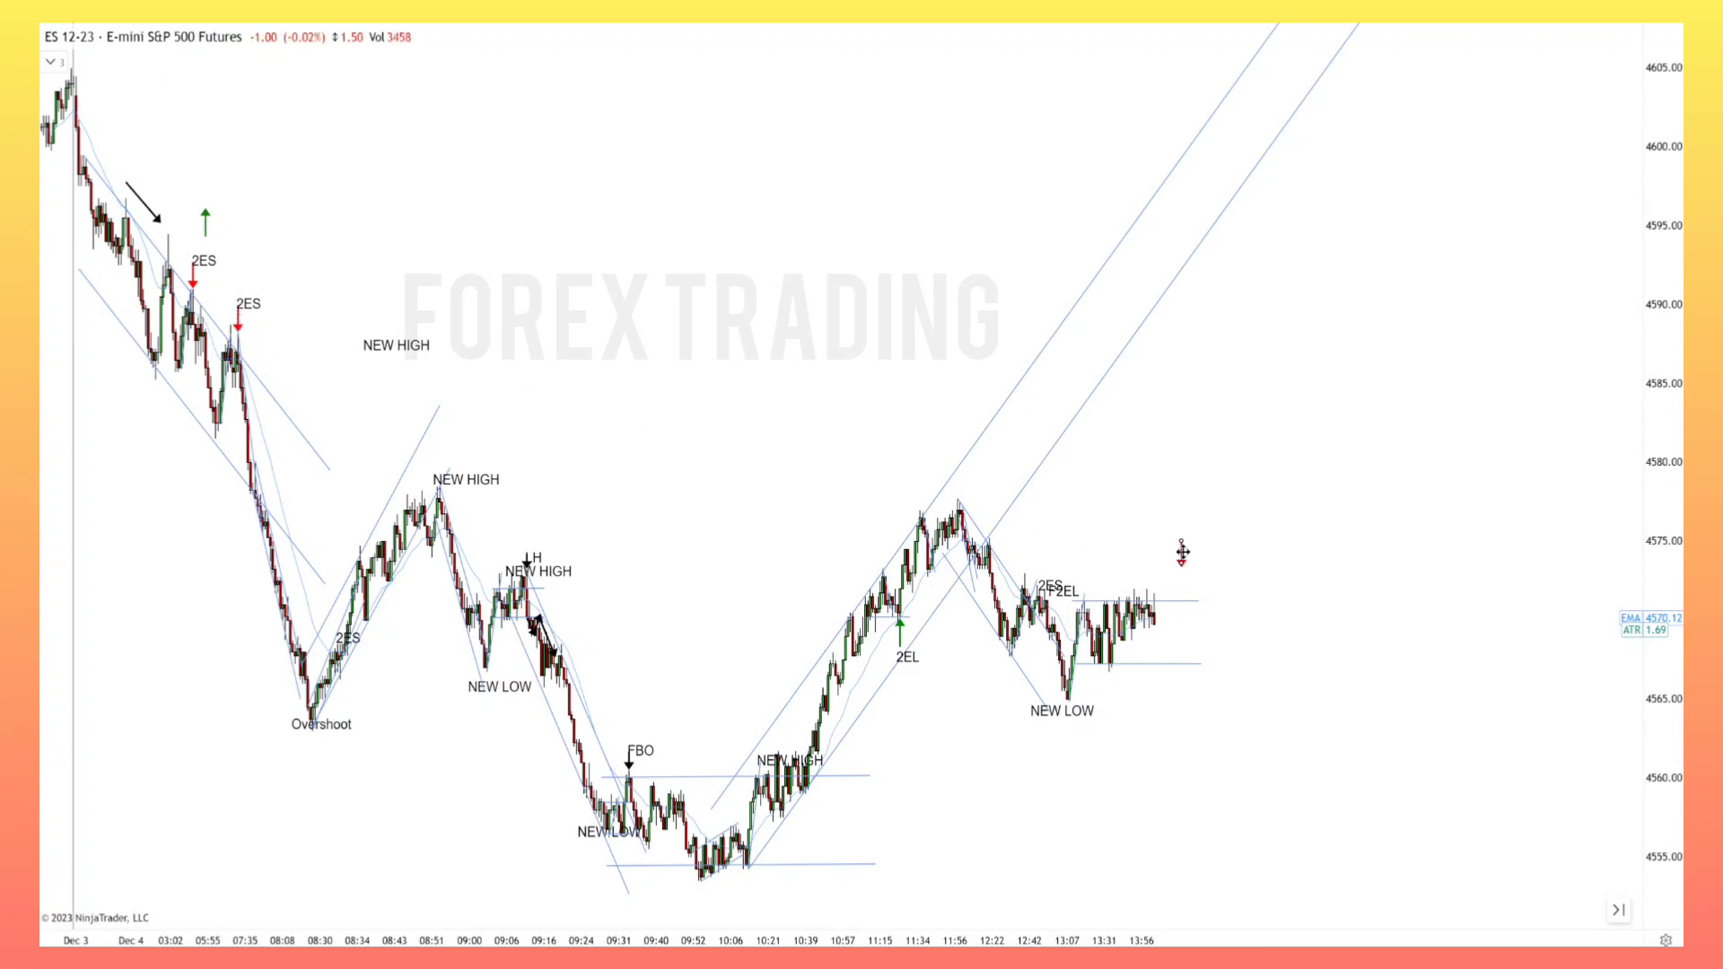
pyautogui.scroll(6, 1183, 552)
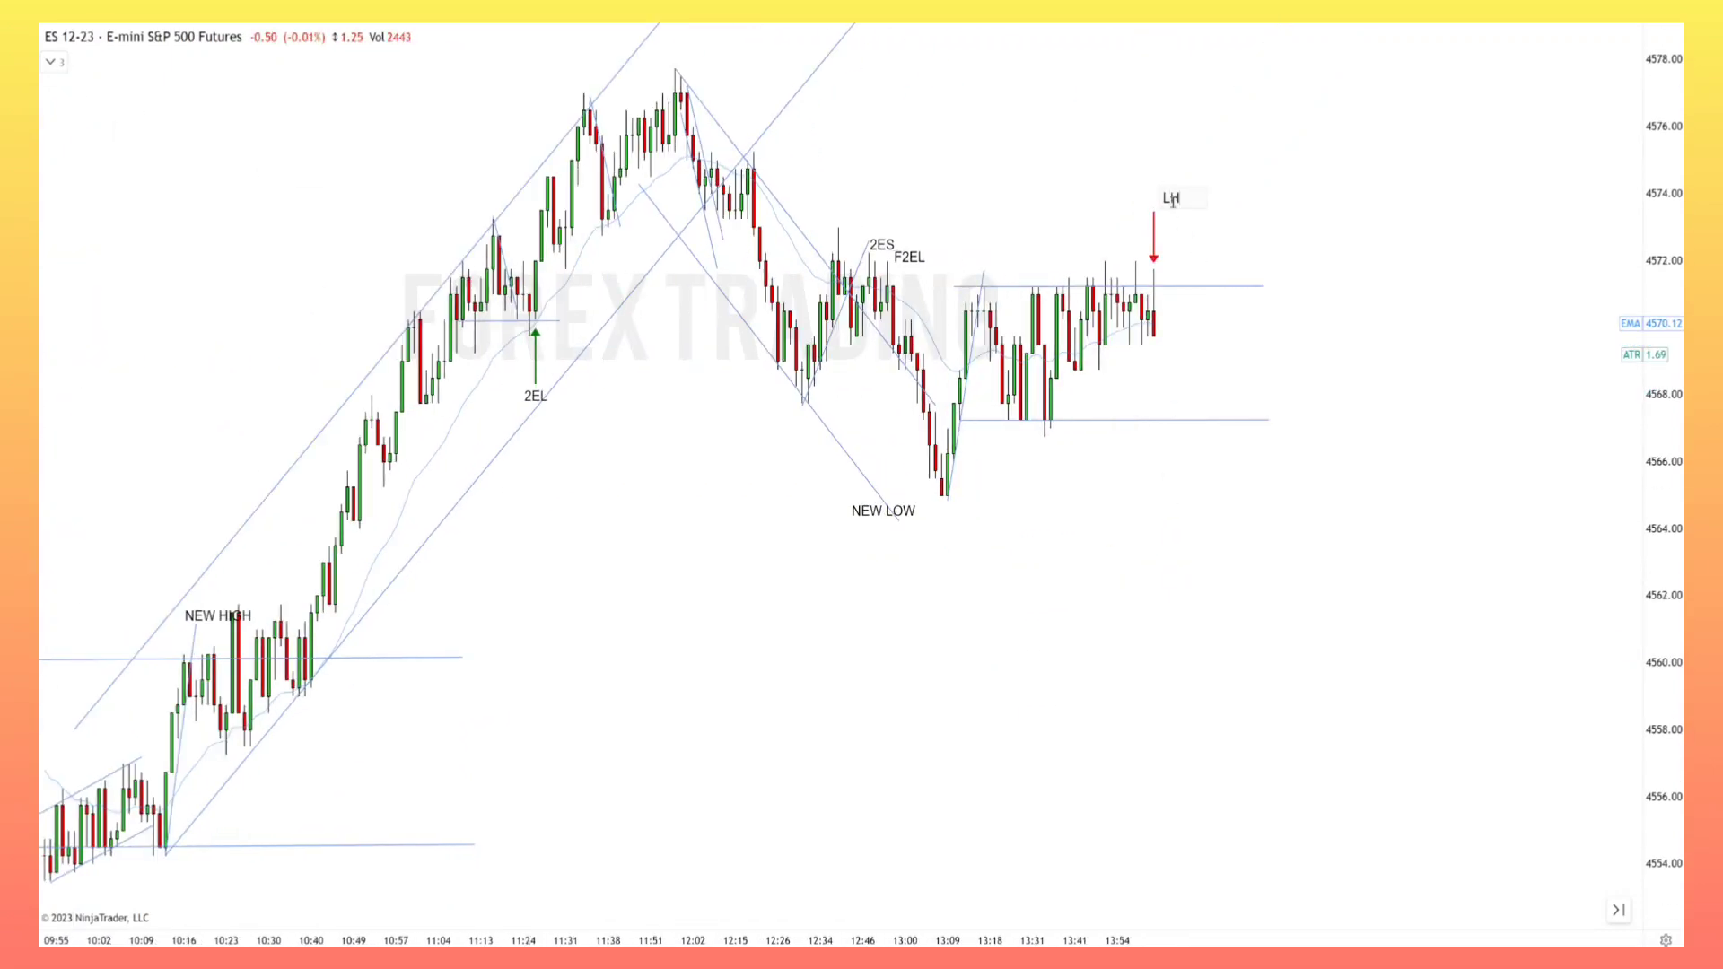
pyautogui.moveTo(1172, 199); pyautogui.dragTo(1155, 199)
# Step: Draw a steep falling trend line down from the LH lower high
pyautogui.scroll(3, 1269, 323)
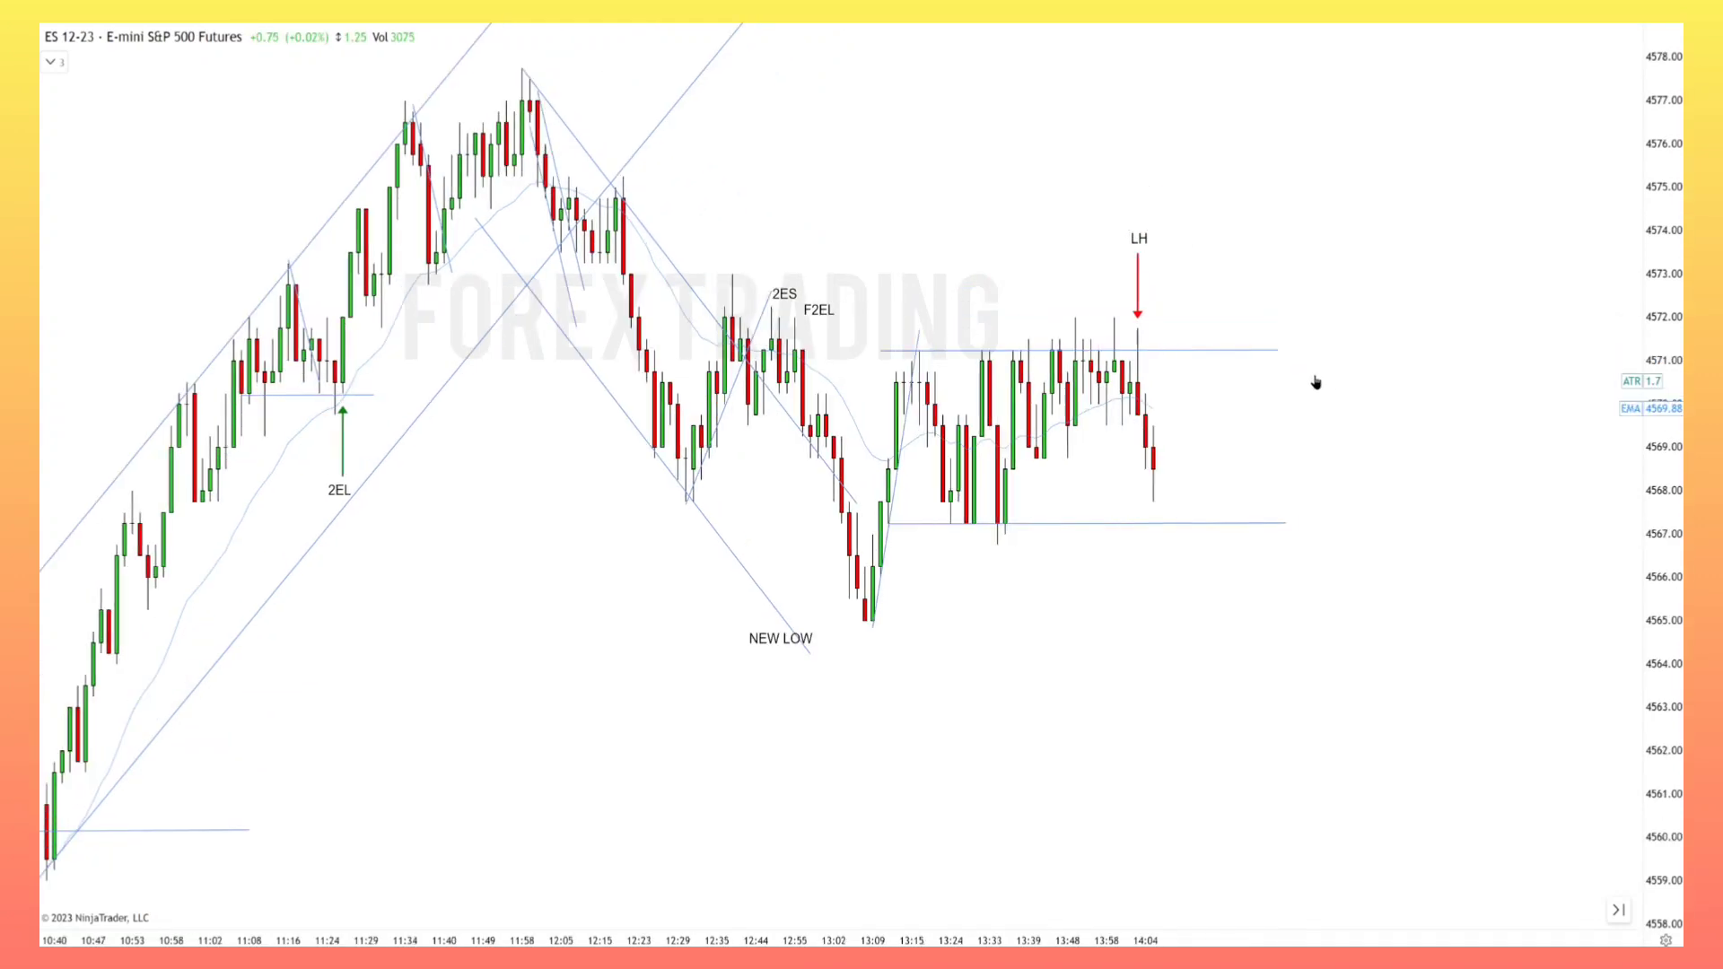
pyautogui.scroll(2, 1315, 382)
pyautogui.moveTo(1086, 433)
pyautogui.mouseDown()
pyautogui.moveTo(1201, 730)
pyautogui.moveTo(1194, 795)
pyautogui.mouseUp()
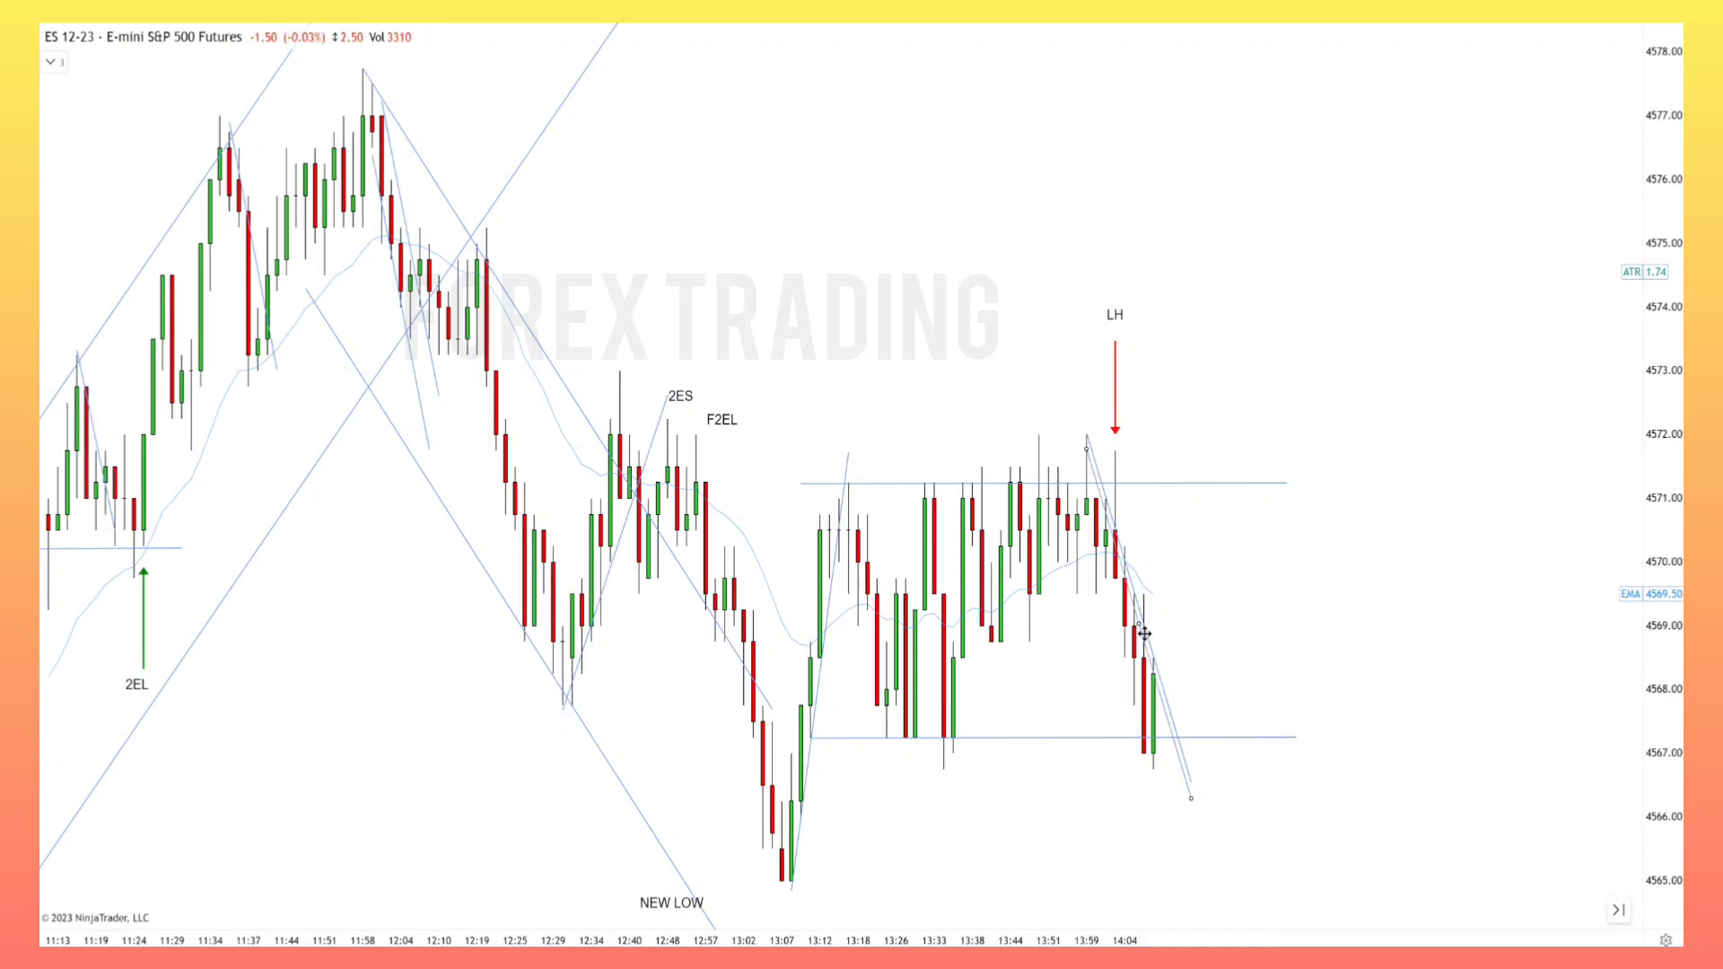
pyautogui.moveTo(1144, 634); pyautogui.dragTo(1123, 567)
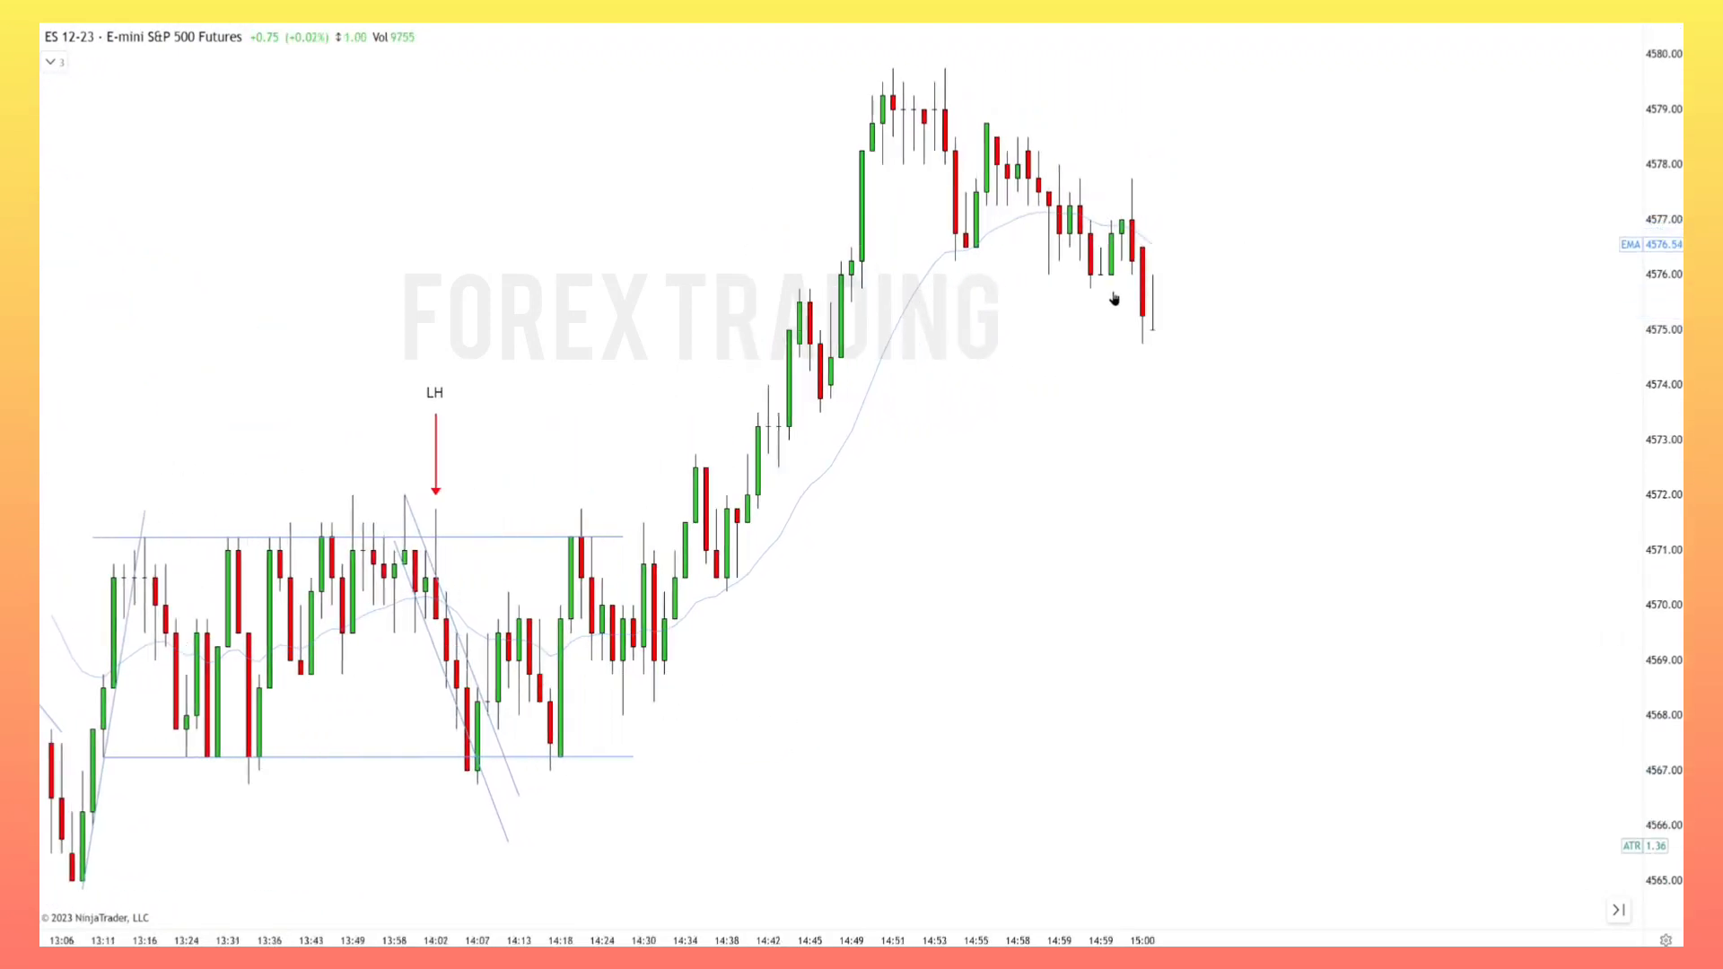
pyautogui.scroll(-5, 1348, 704)
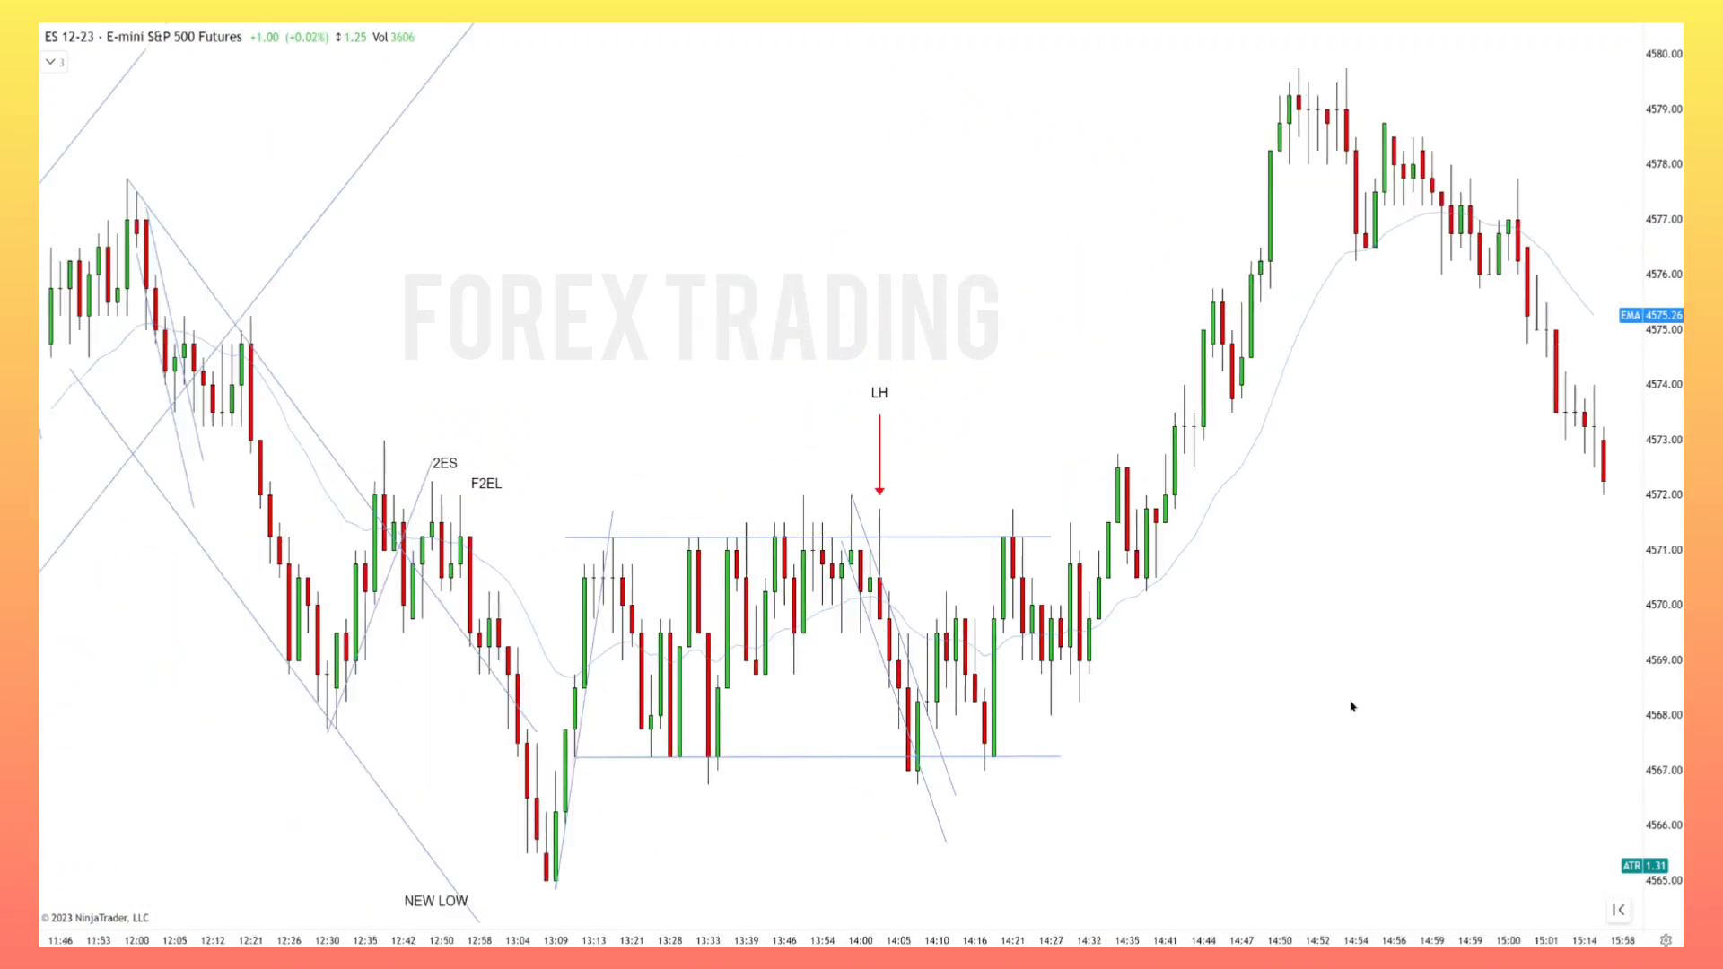
pyautogui.scroll(-6, 1359, 700)
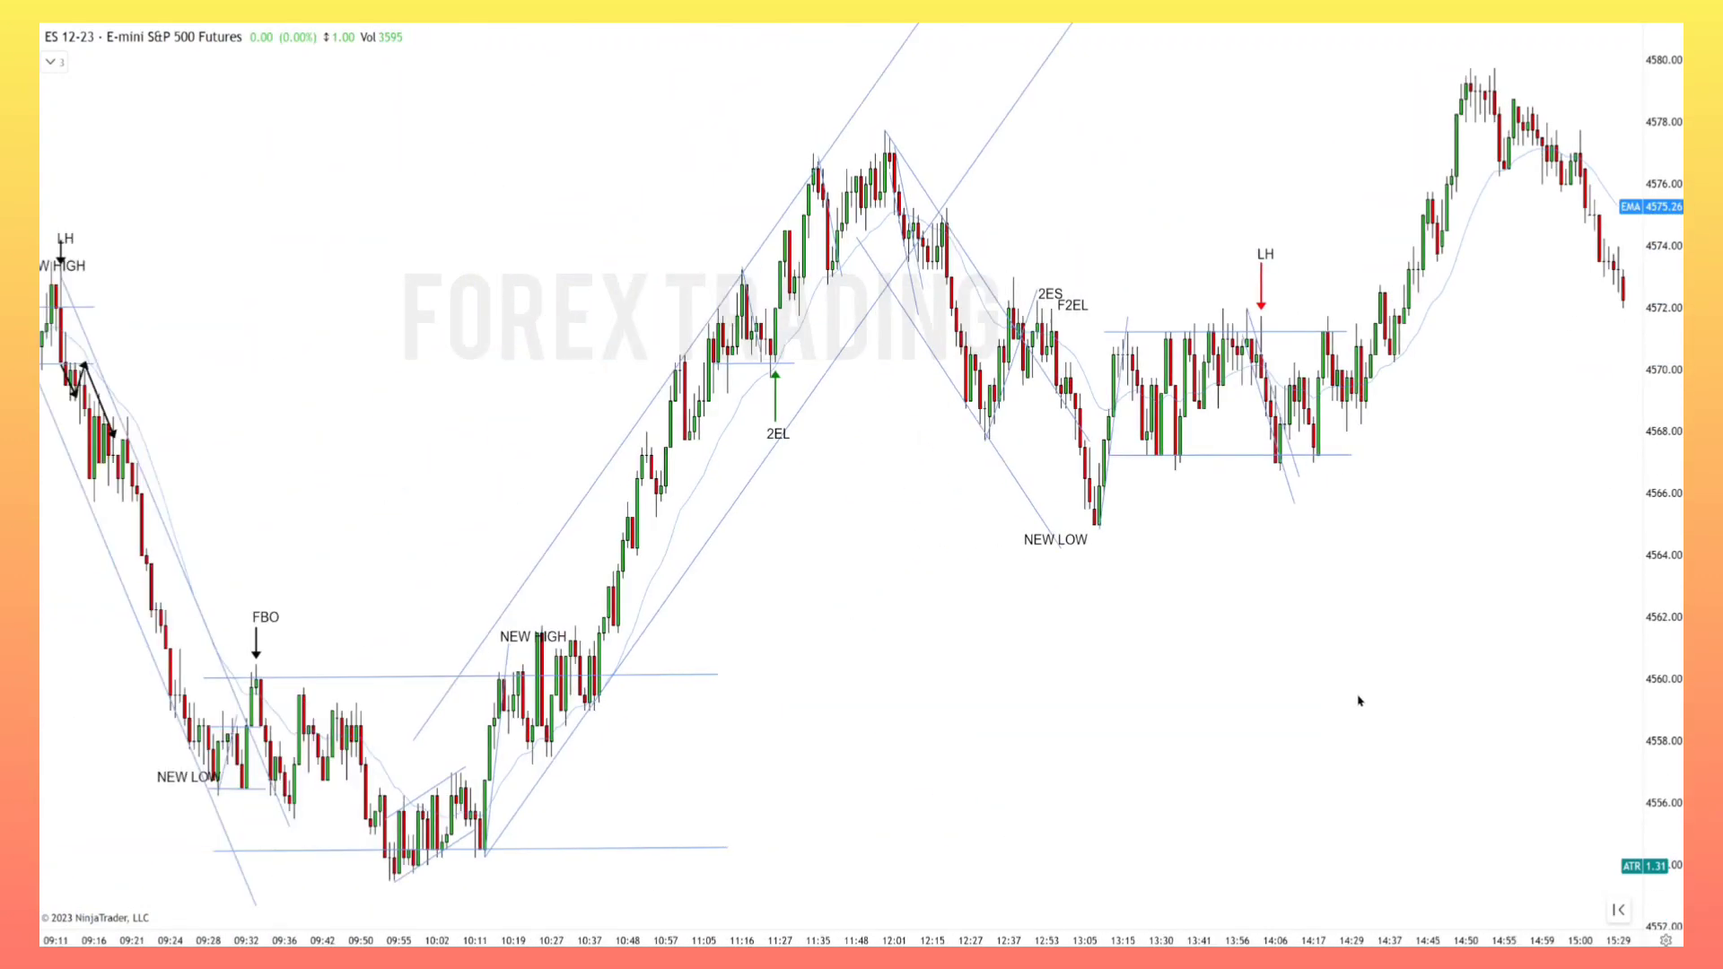
pyautogui.scroll(-2, 1328, 691)
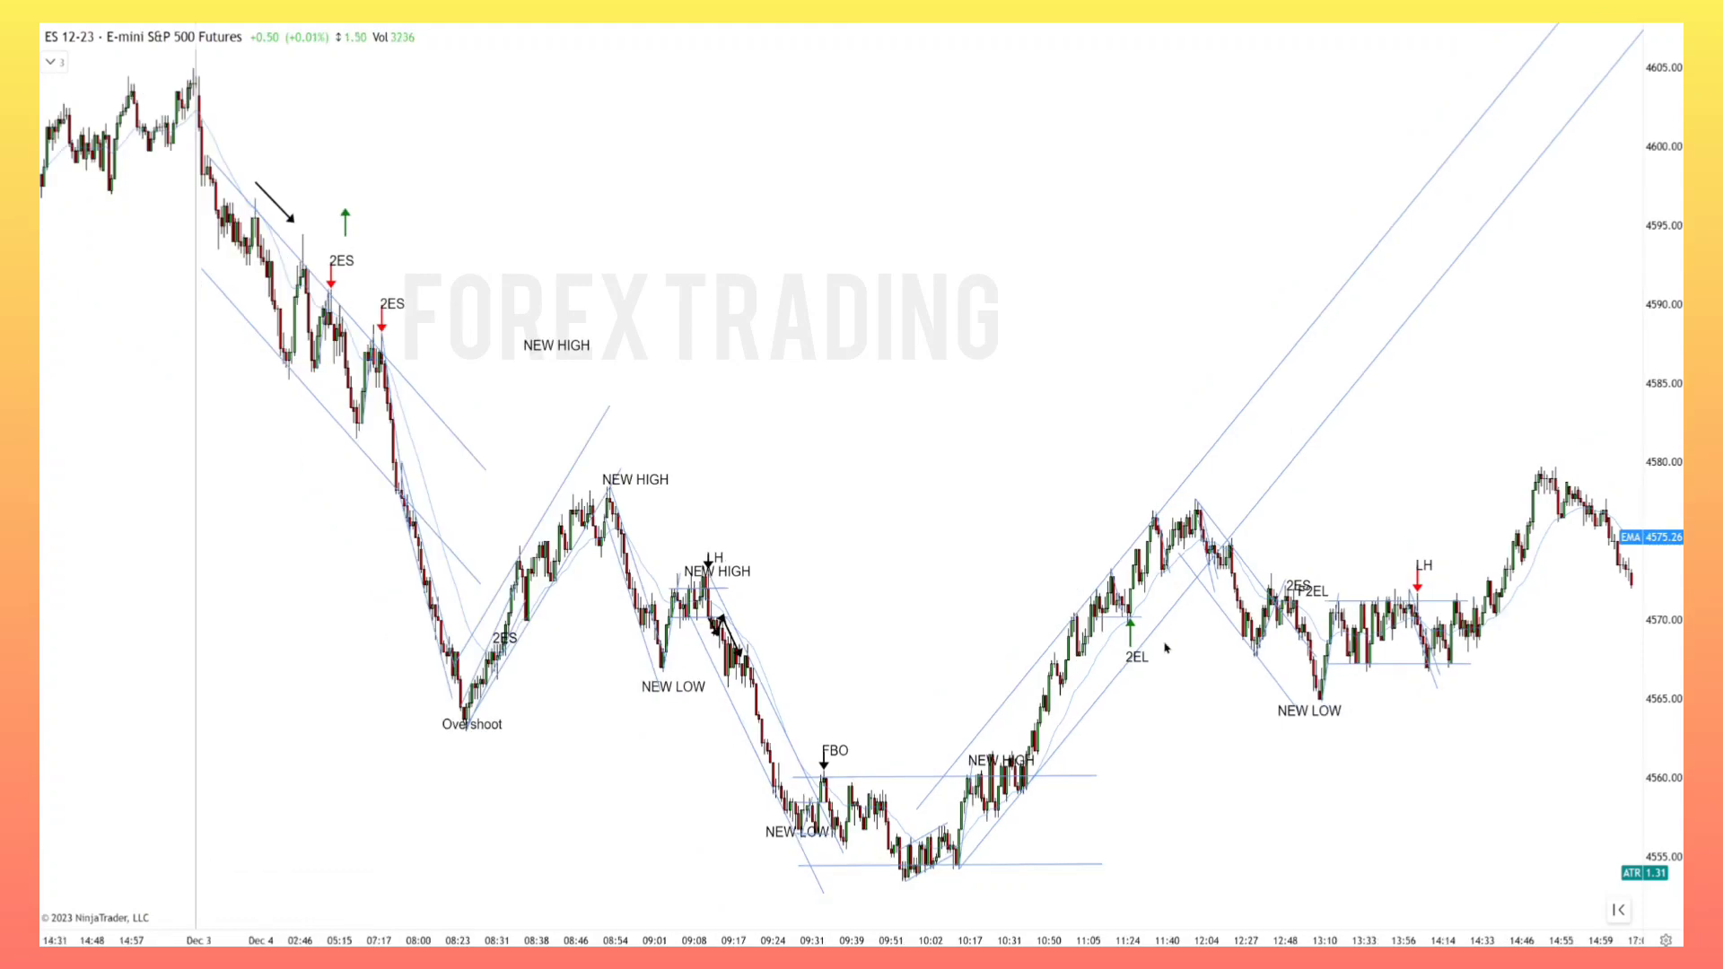
pyautogui.moveTo(933, 551); pyautogui.dragTo(857, 527)
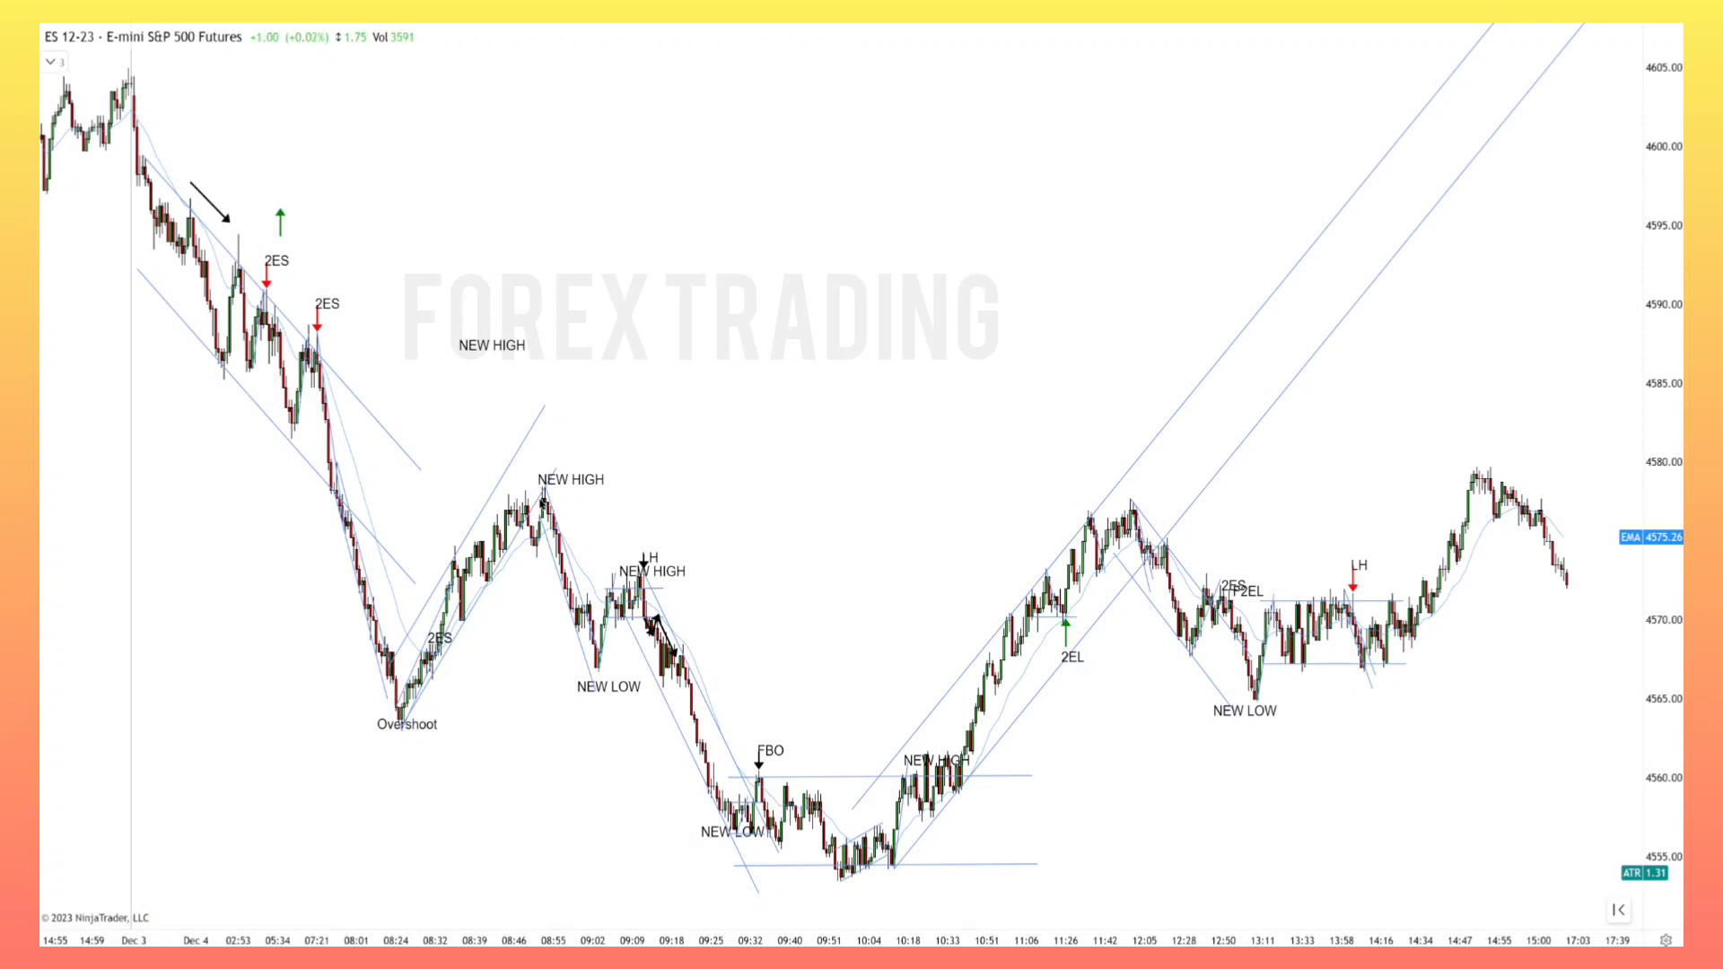
pyautogui.moveTo(809, 557); pyautogui.dragTo(747, 548)
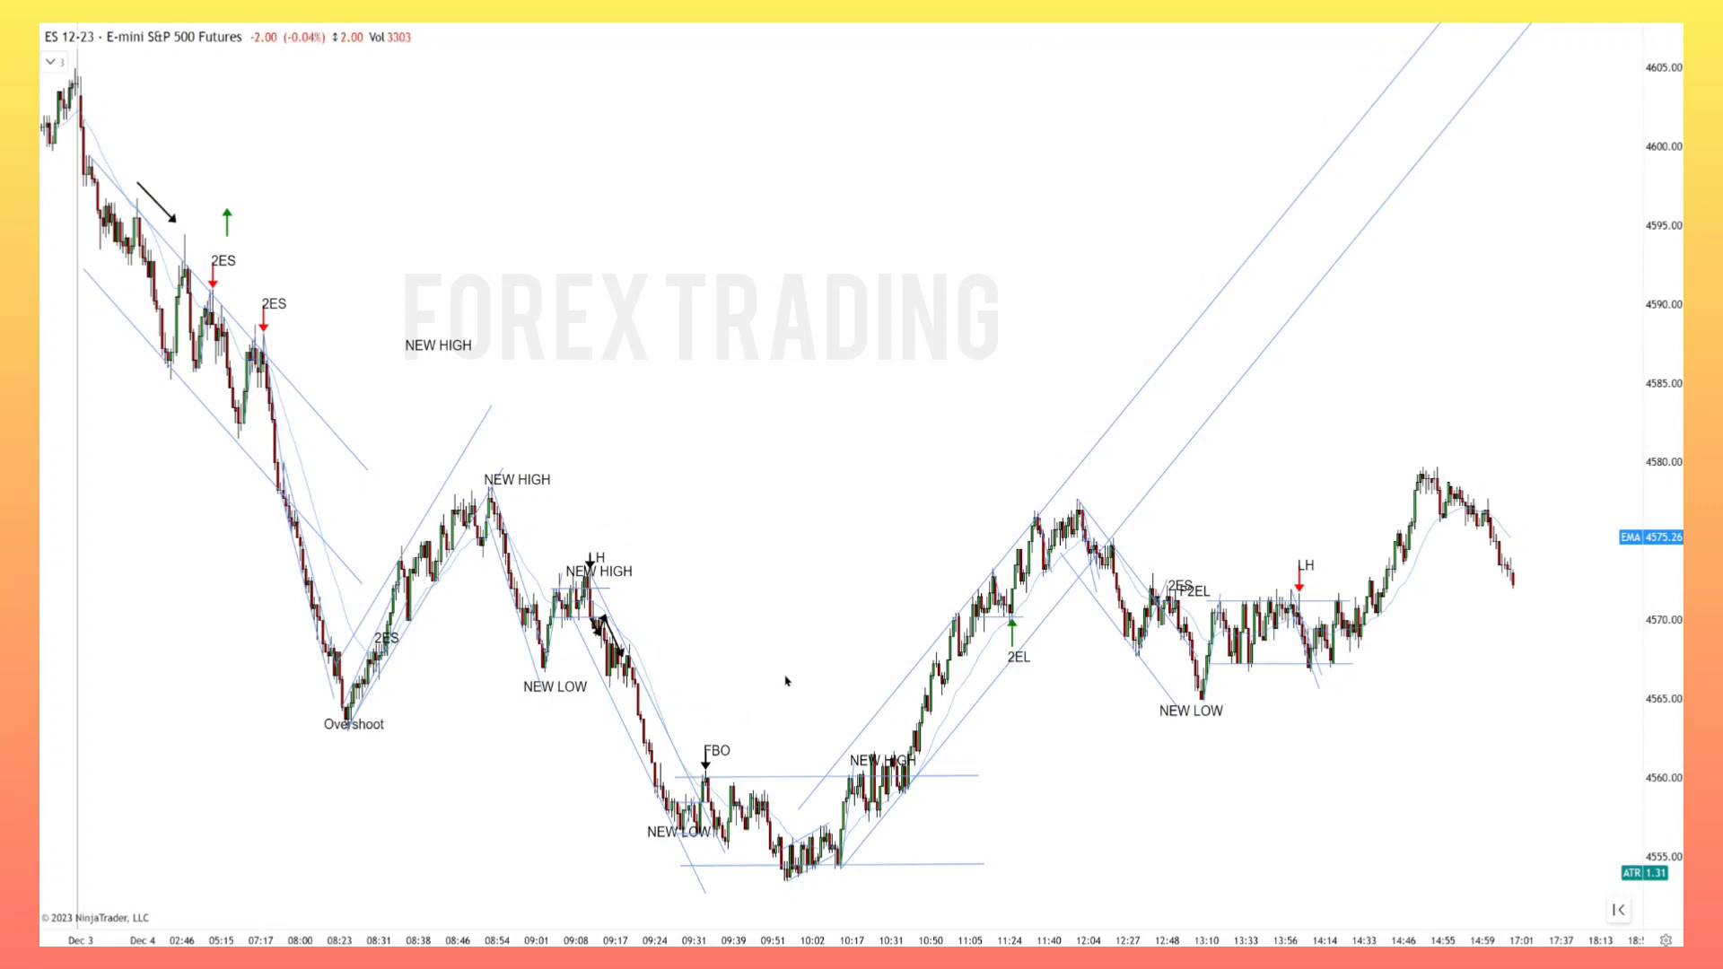
pyautogui.moveTo(1055, 733); pyautogui.dragTo(1012, 728)
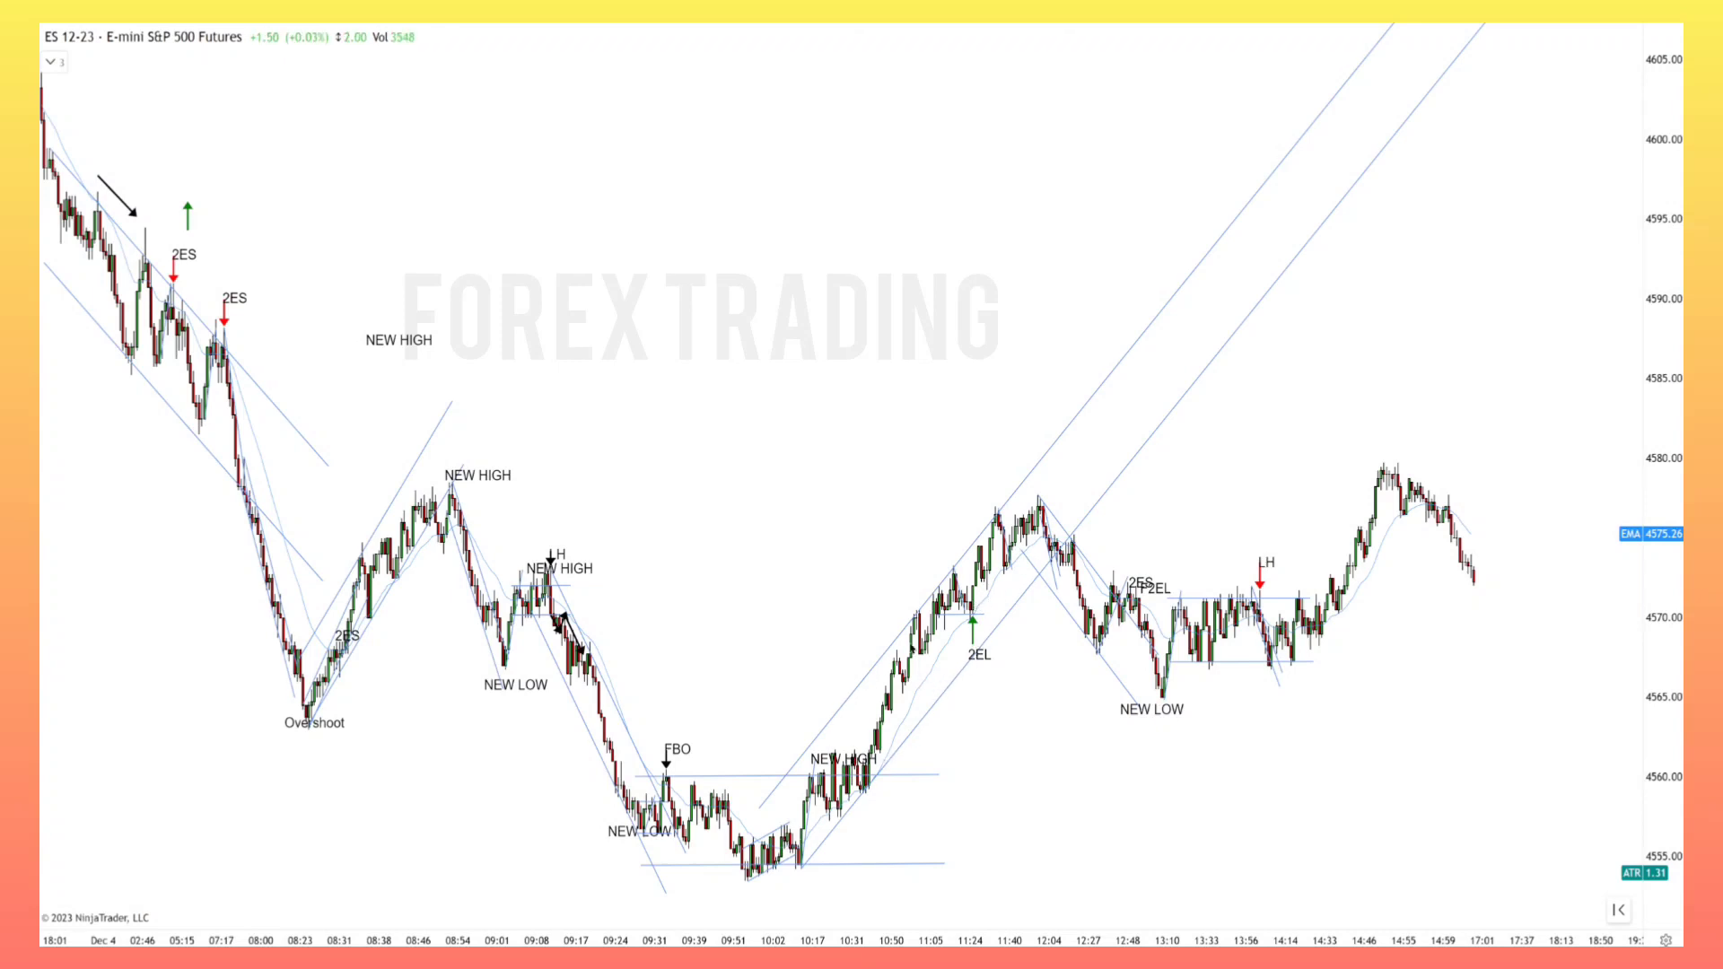
pyautogui.scroll(5, 1177, 512)
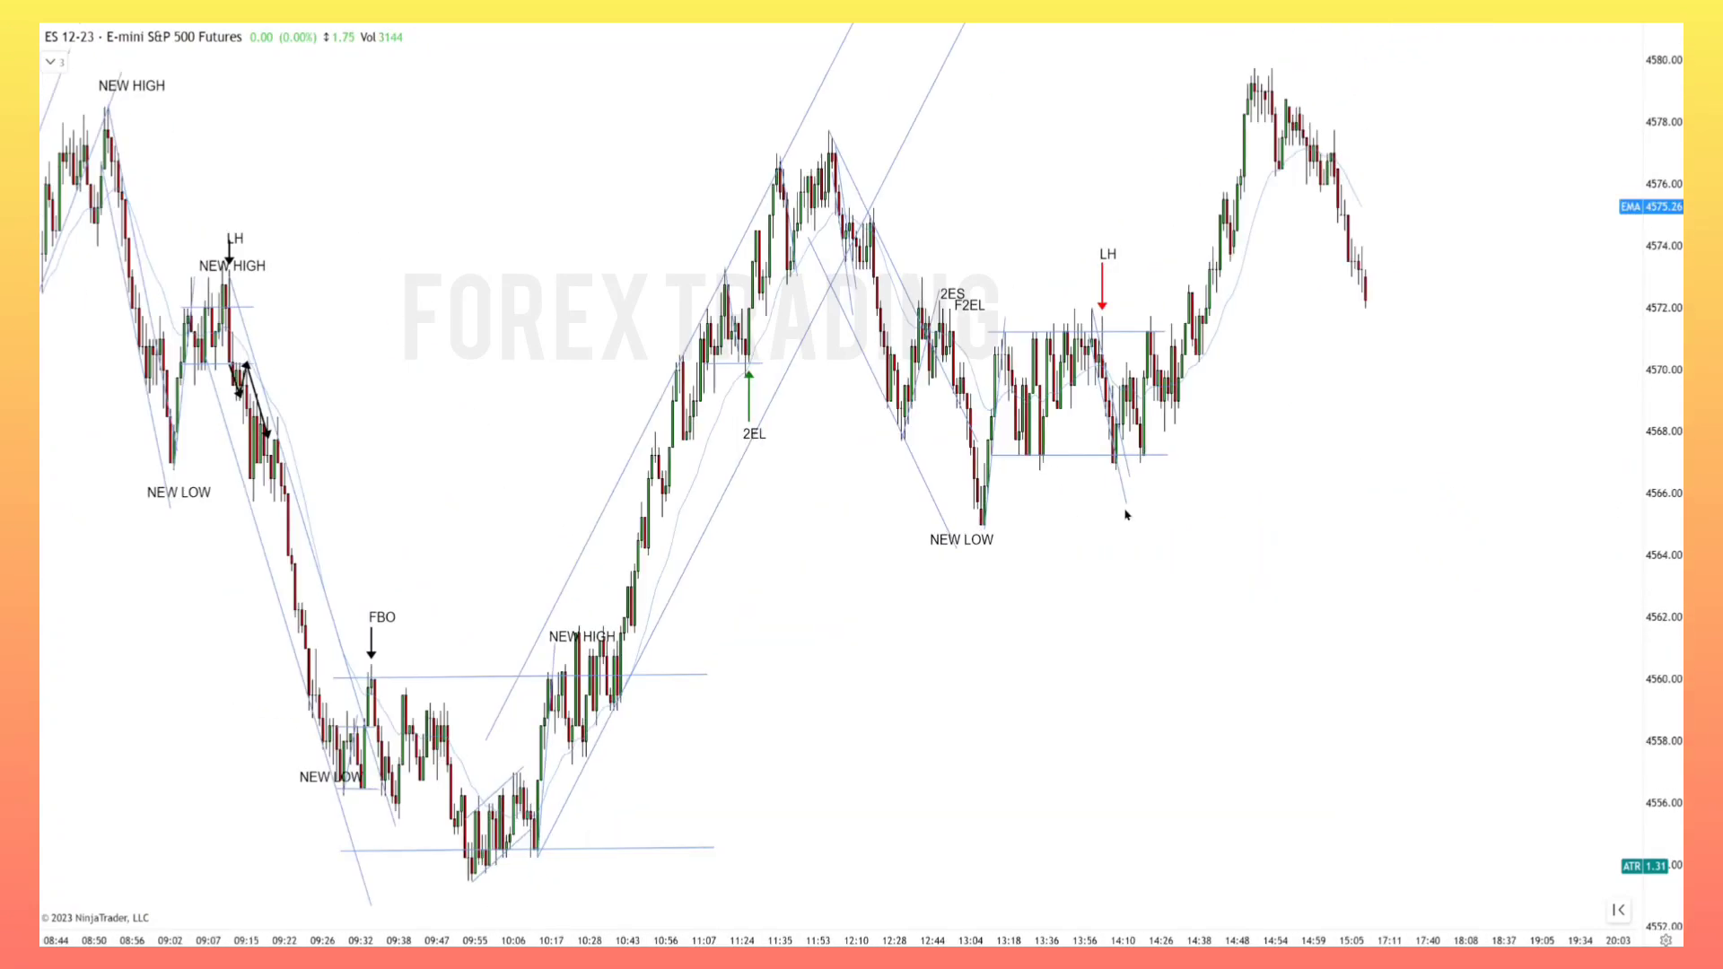
pyautogui.scroll(3, 1142, 569)
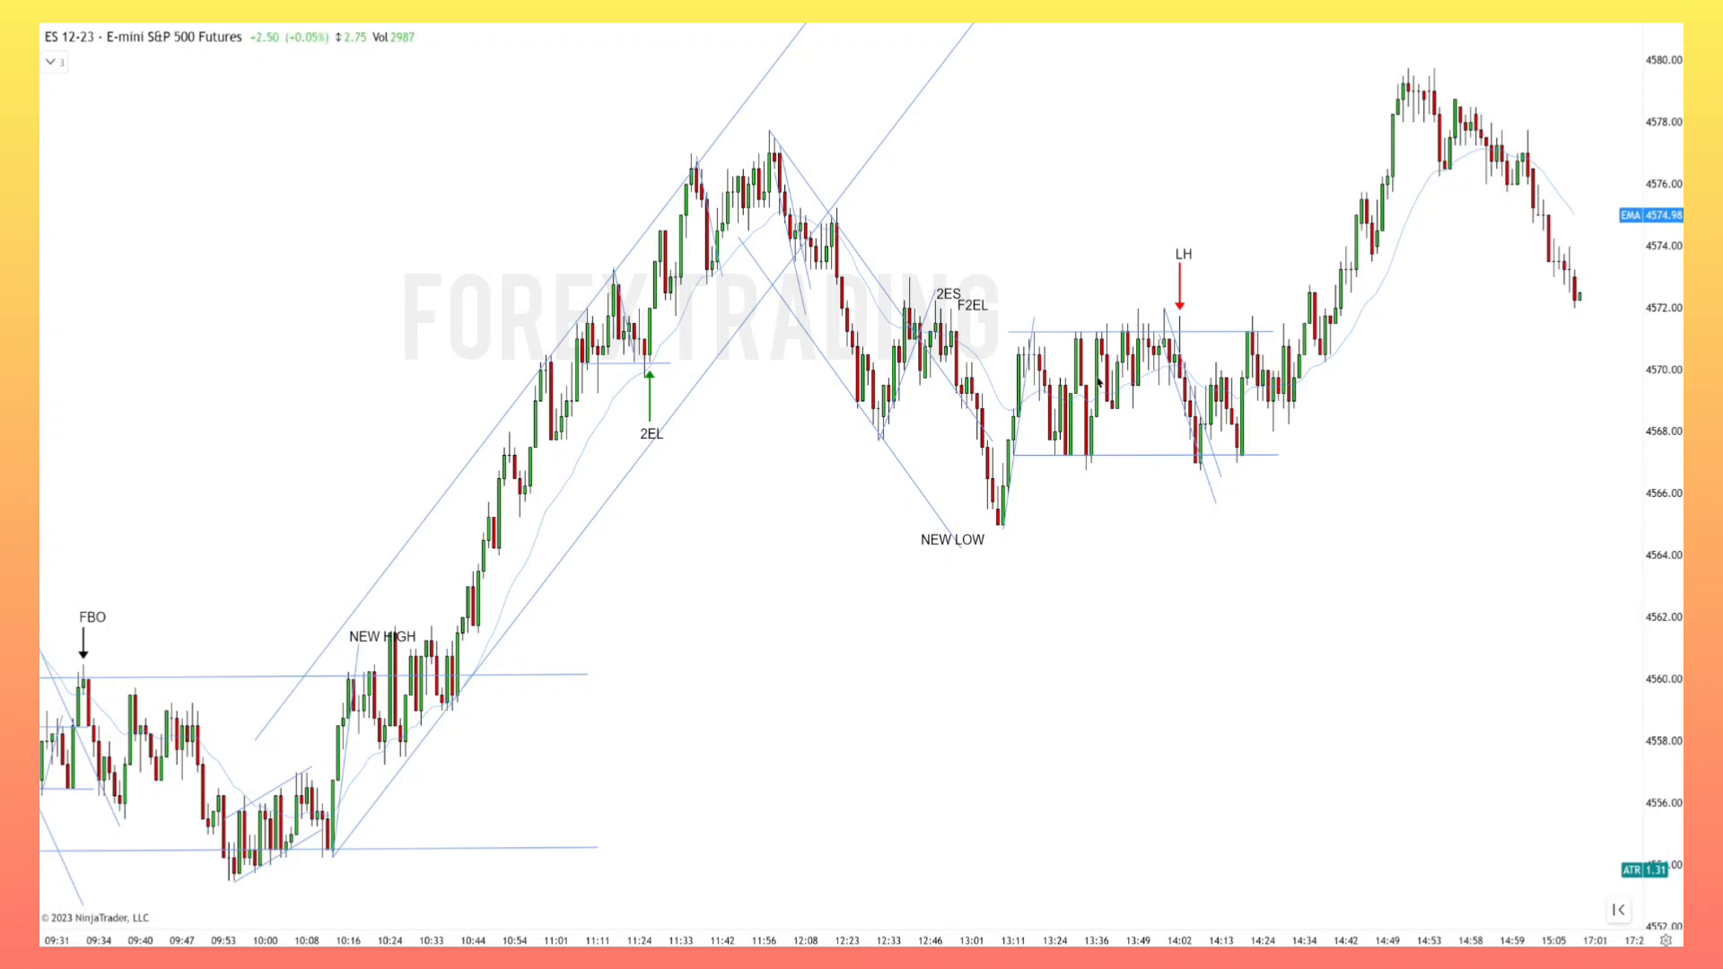
pyautogui.scroll(5, 1041, 247)
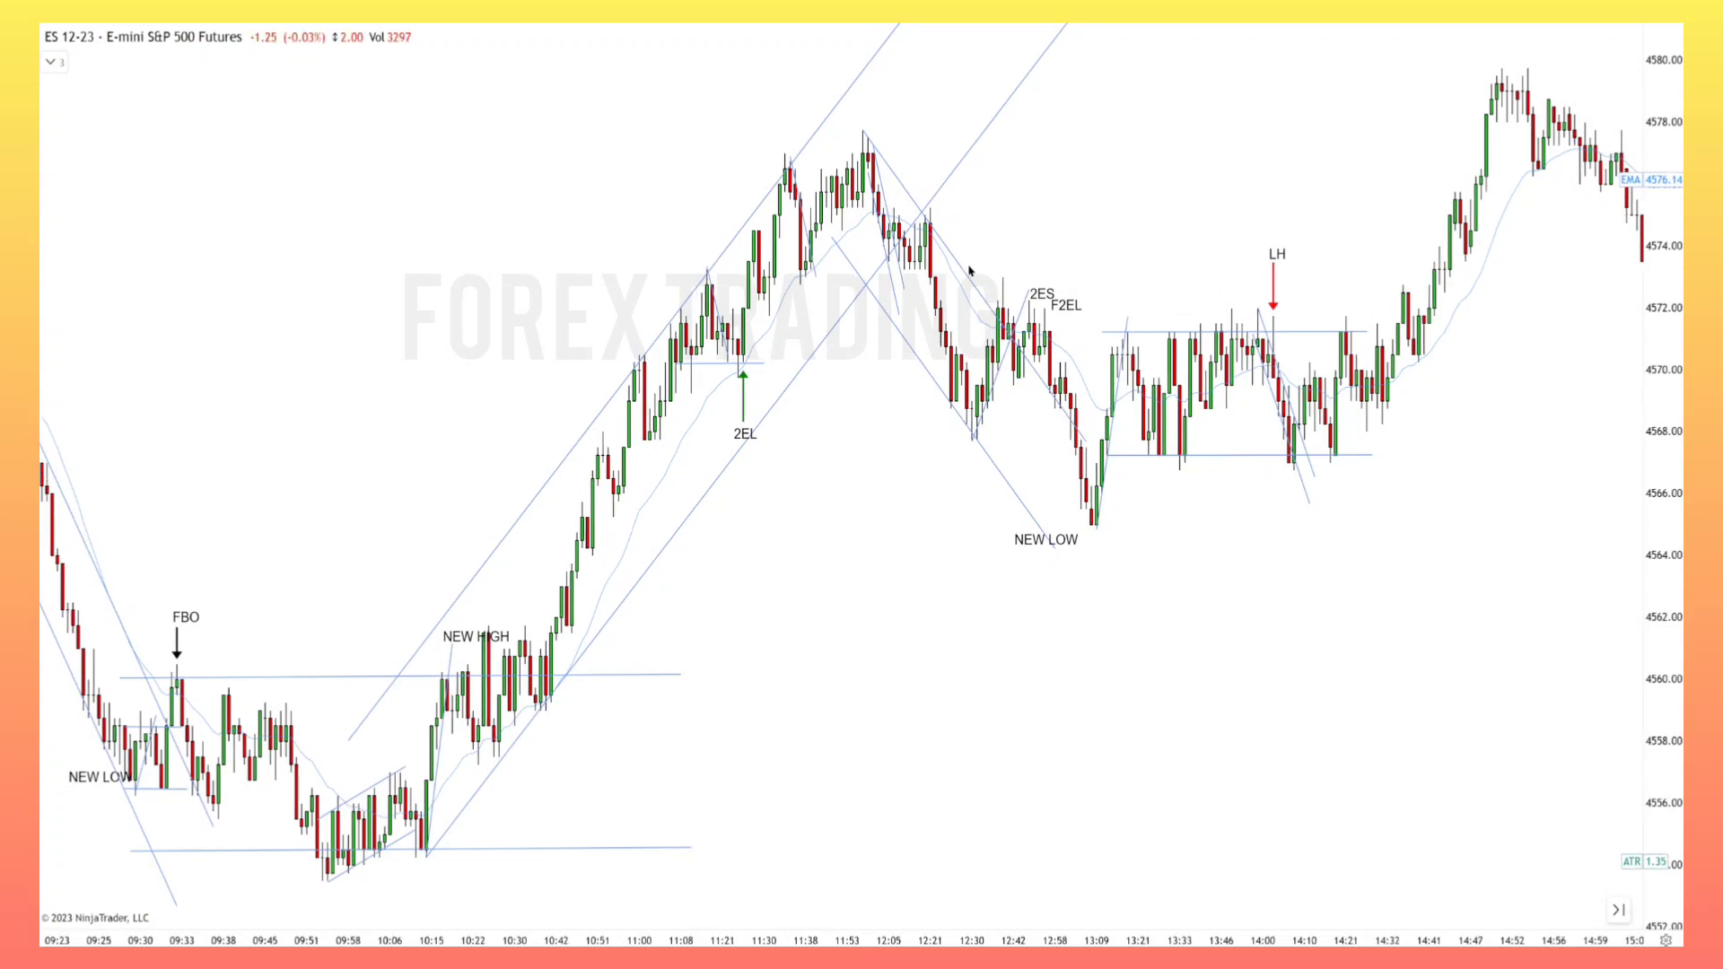